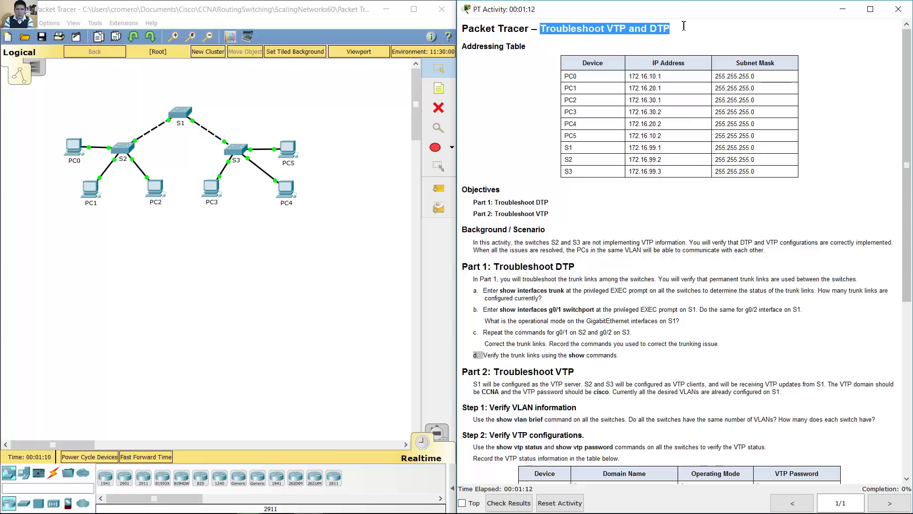
Step: Review the addressing table and the Troubleshoot DTP show interfaces trunk instruction
{"action": "left_click_drag", "start_coordinate": [467, 45], "coordinate": [773, 177]}
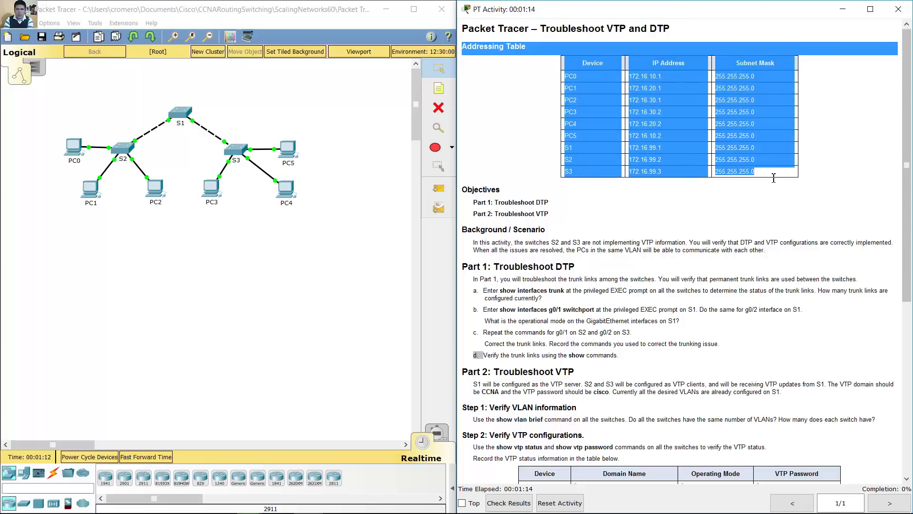
{"action": "left_click", "coordinate": [701, 184]}
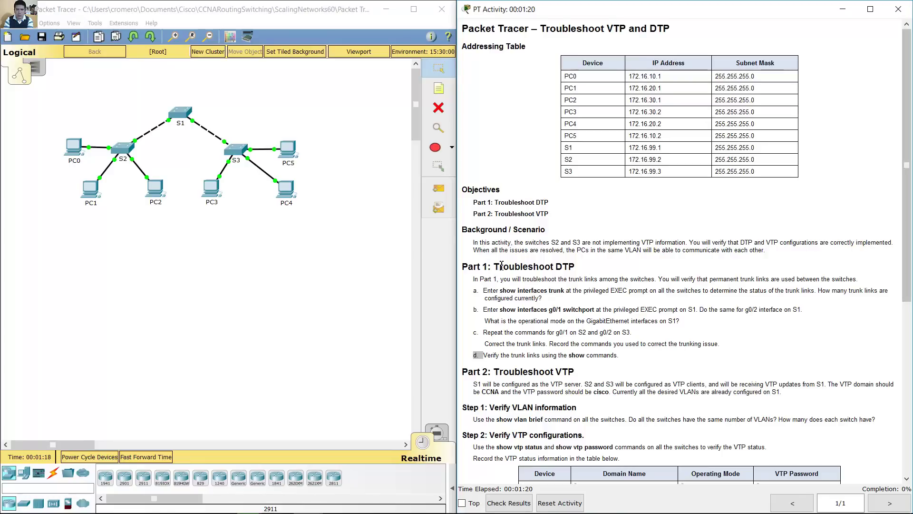
{"action": "left_click_drag", "start_coordinate": [498, 268], "coordinate": [583, 264]}
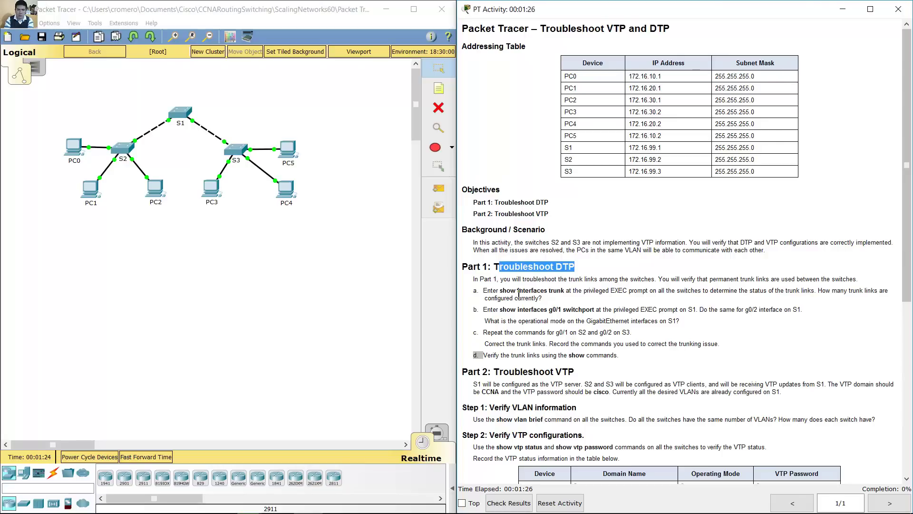
{"action": "left_click_drag", "start_coordinate": [484, 290], "coordinate": [750, 287]}
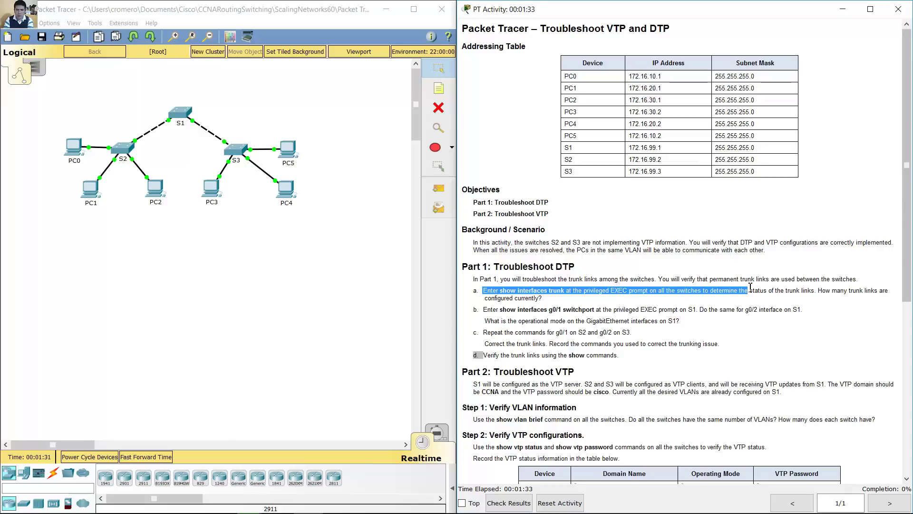
Step: Open switch S1's window and reposition it wider on the left side
{"action": "left_click", "coordinate": [183, 114]}
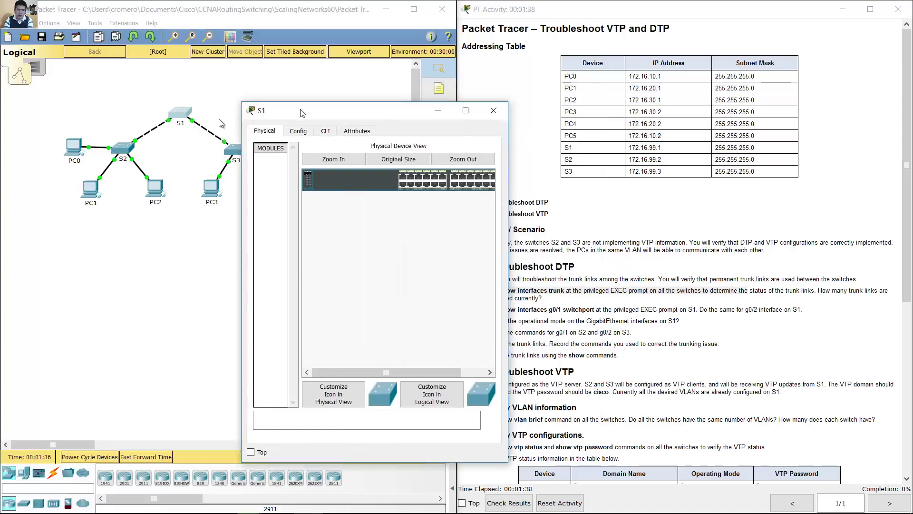
{"action": "left_click_drag", "start_coordinate": [301, 112], "coordinate": [61, 163]}
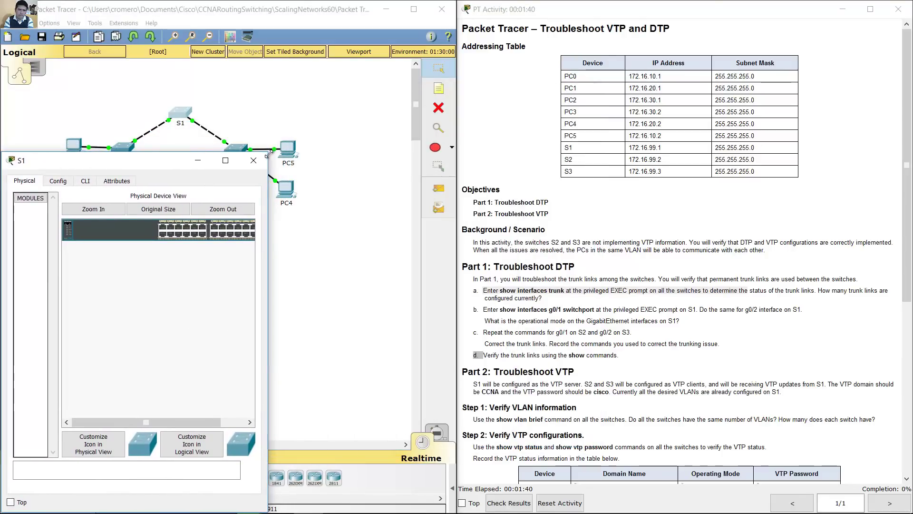
{"action": "left_click_drag", "start_coordinate": [269, 154], "coordinate": [450, 214]}
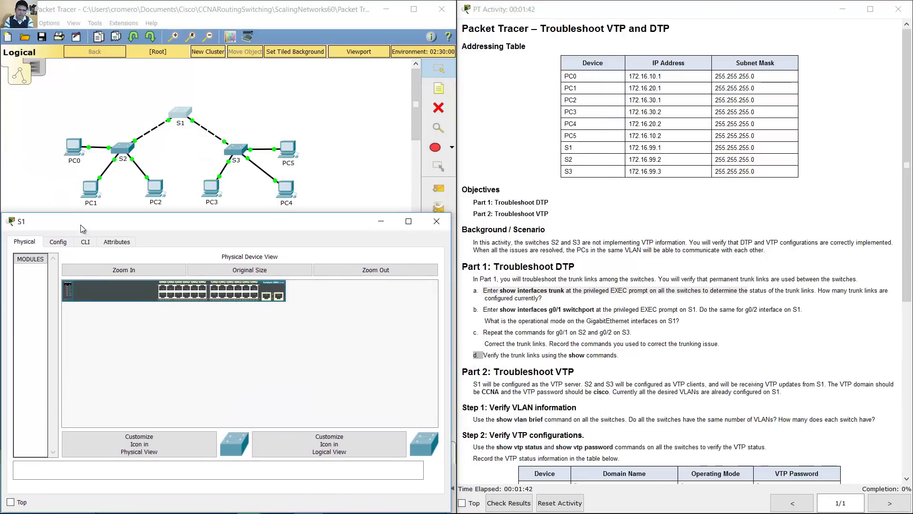
Step: In S1's CLI, enter privileged mode with enable and run show interfaces trunk
{"action": "left_click", "coordinate": [85, 242]}
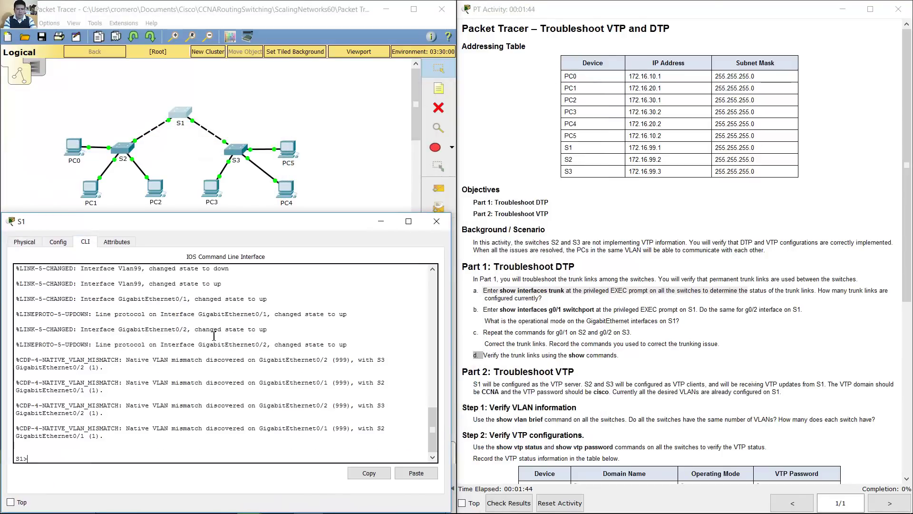
{"action": "type", "text": "enable"}
{"action": "key", "text": "Return"}
{"action": "type", "text": "sho"}
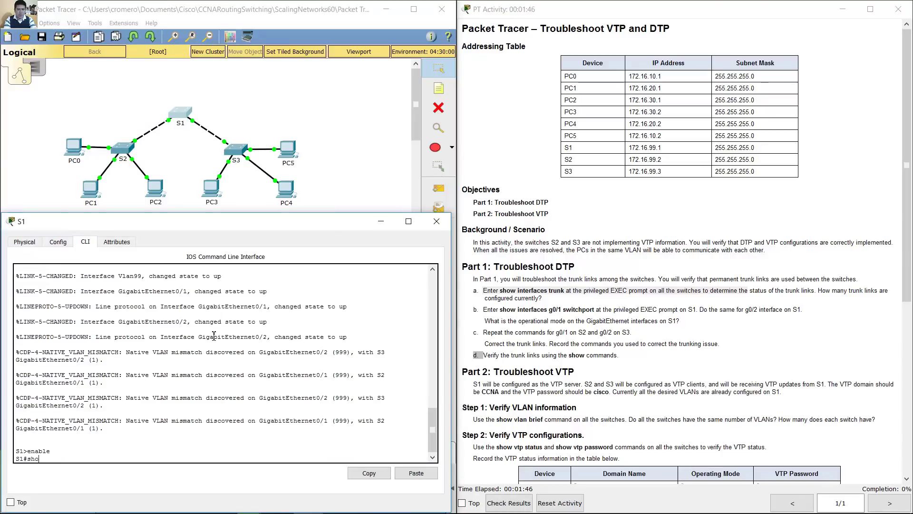
{"action": "type", "text": "w irnte"}
{"action": "key", "text": "BackSpace"}
{"action": "key", "text": "BackSpace"}
{"action": "type", "text": "nterfaces trunk"}
{"action": "key", "text": "Return"}
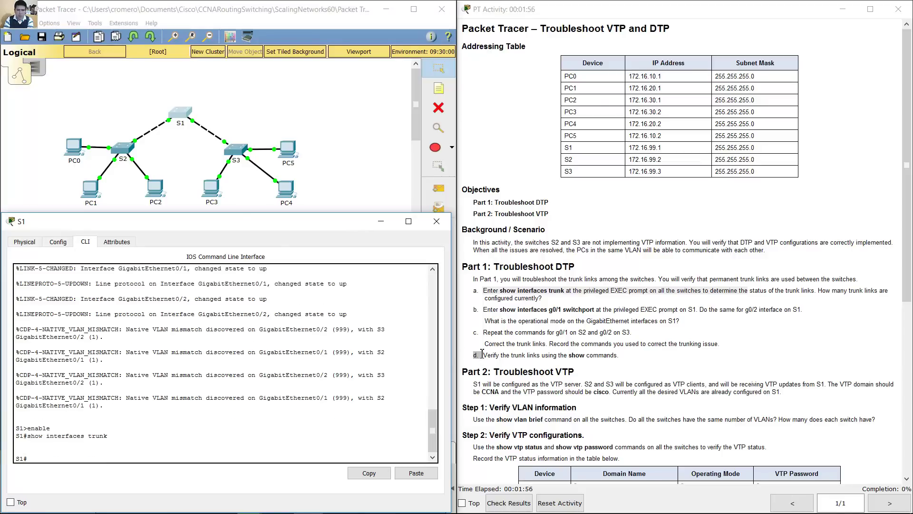
Step: On S2, run enable and show interfaces trunk, which lists no trunk links
{"action": "left_click", "coordinate": [126, 151]}
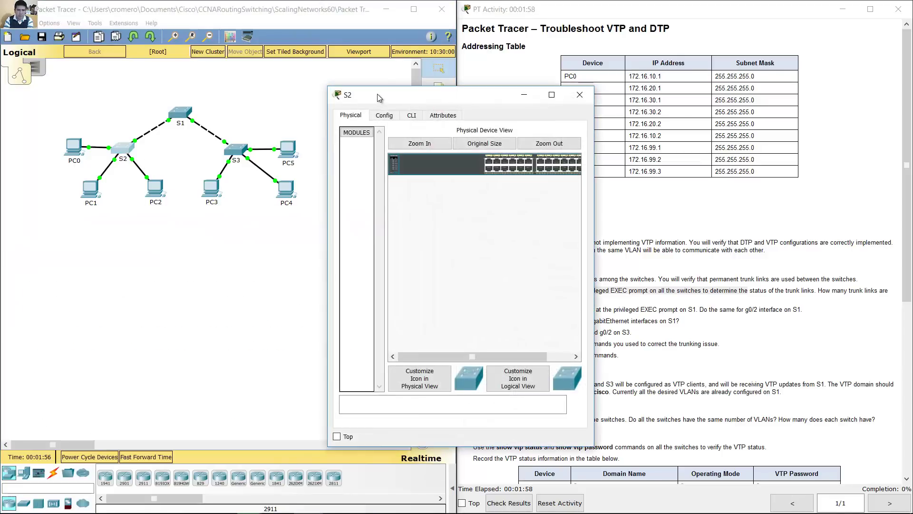
{"action": "left_click_drag", "start_coordinate": [384, 97], "coordinate": [58, 157]}
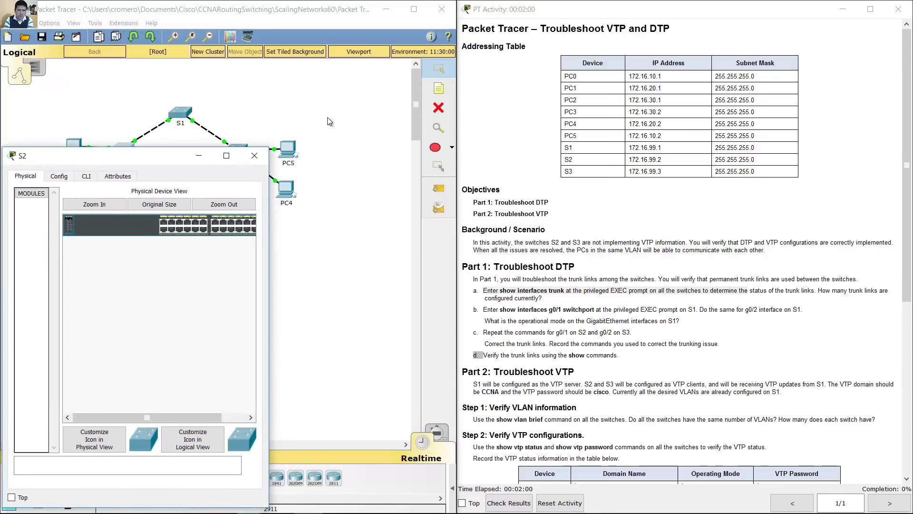
{"action": "left_click_drag", "start_coordinate": [270, 149], "coordinate": [451, 209]}
{"action": "left_click", "coordinate": [87, 237]}
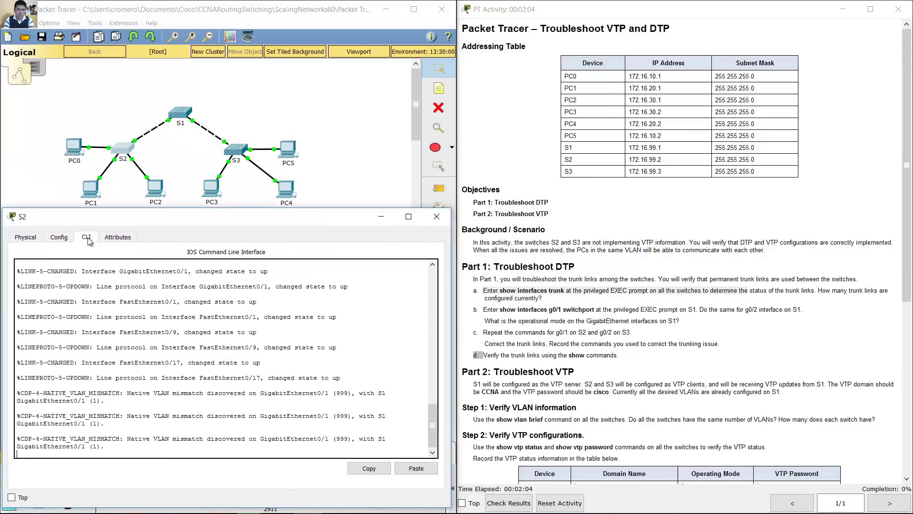
{"action": "type", "text": "enable"}
{"action": "key", "text": "Return"}
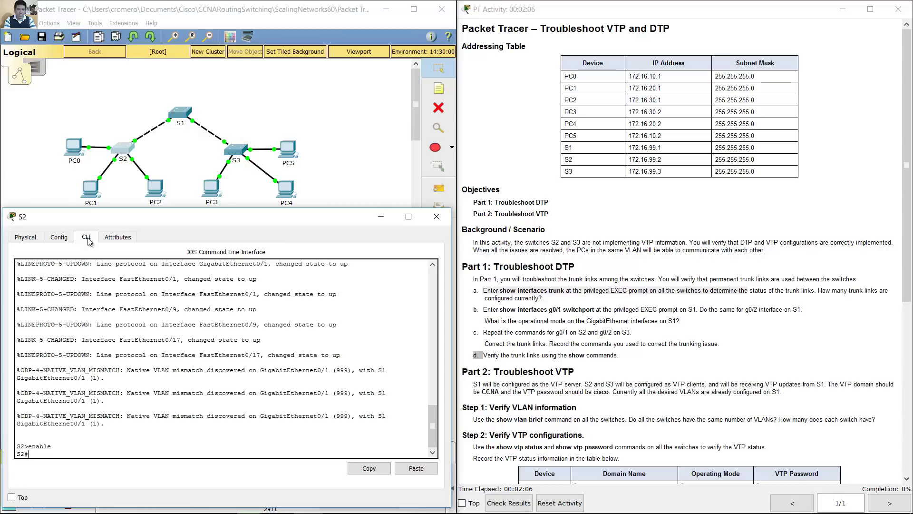
{"action": "type", "text": "show interfaces trunk"}
{"action": "key", "text": "Return"}
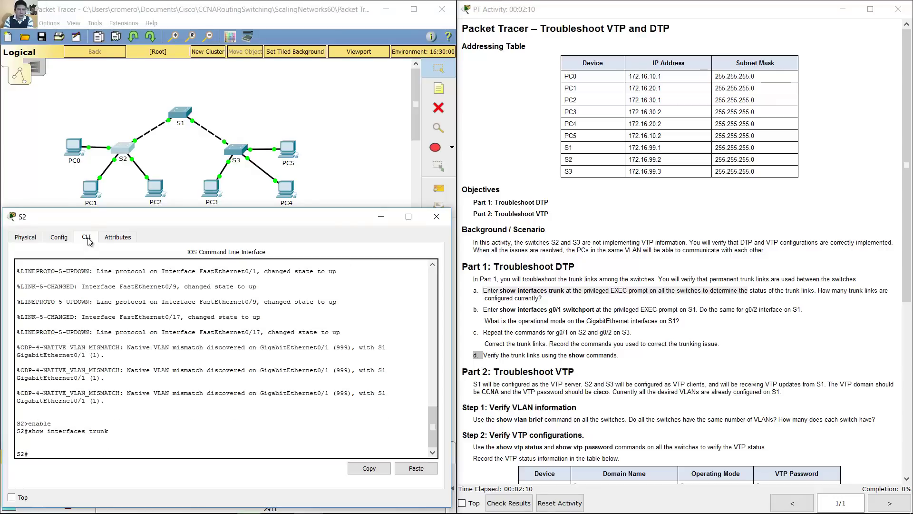
Step: On S3, enter privileged mode and run show interfaces trunk, confirming no trunks
{"action": "left_click", "coordinate": [261, 92]}
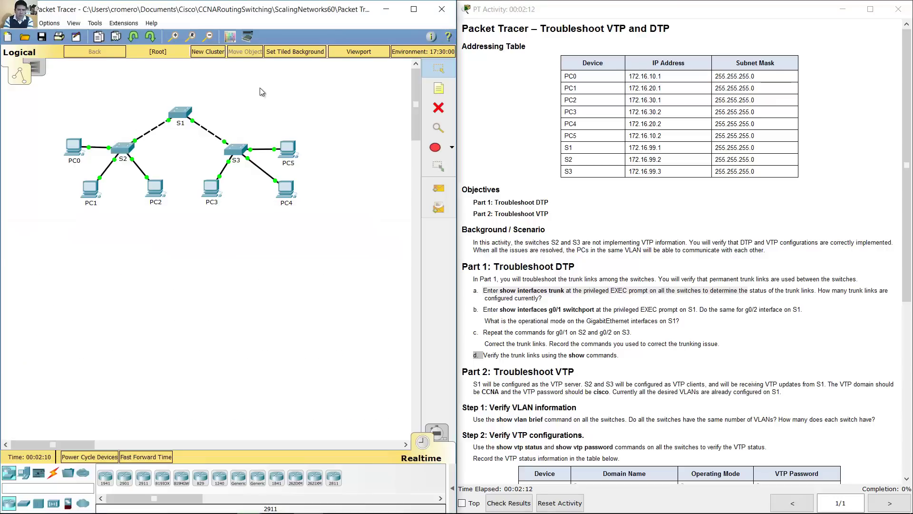
{"action": "left_click", "coordinate": [236, 149]}
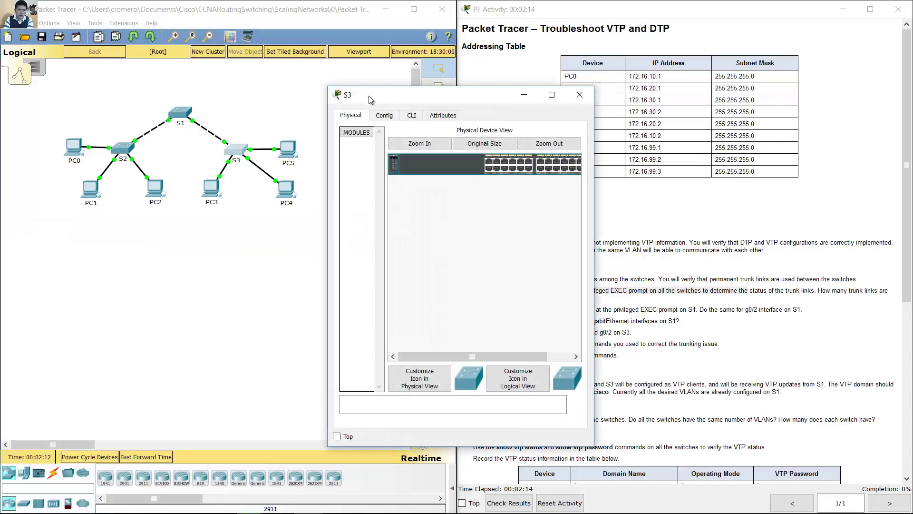
{"action": "left_click_drag", "start_coordinate": [346, 97], "coordinate": [23, 162]}
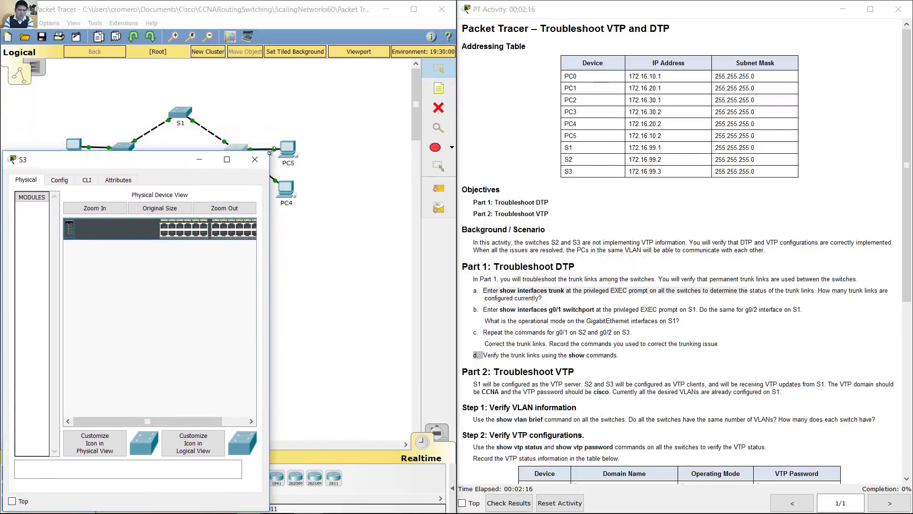
{"action": "left_click_drag", "start_coordinate": [269, 153], "coordinate": [455, 214]}
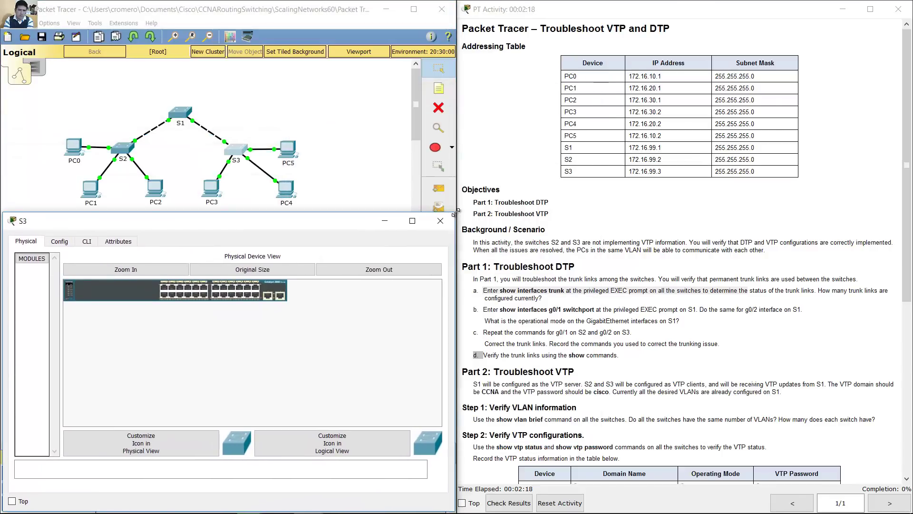
{"action": "left_click", "coordinate": [94, 239]}
{"action": "key", "text": "Return"}
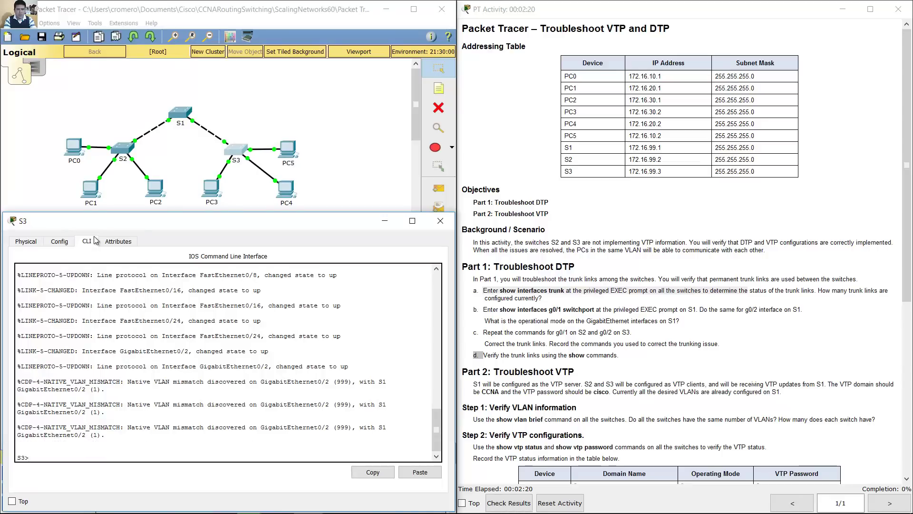
{"action": "type", "text": "enable"}
{"action": "key", "text": "Return"}
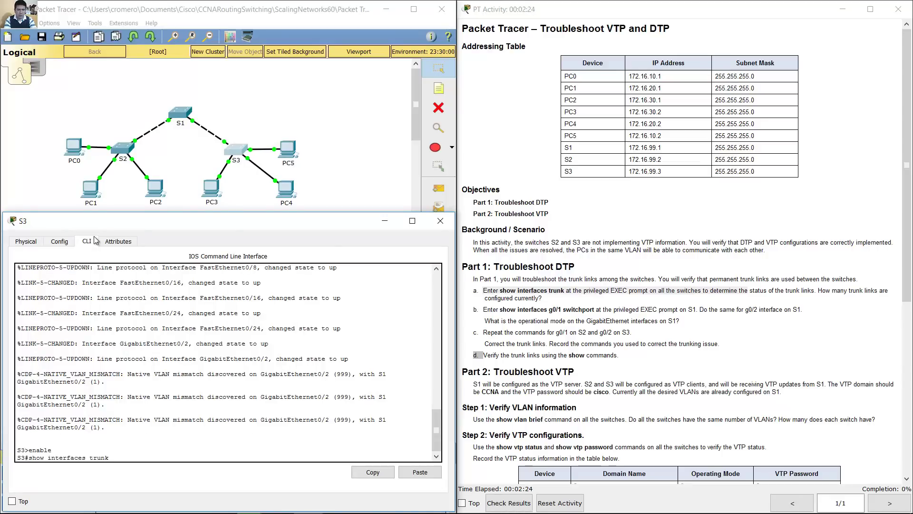
{"action": "key", "text": "Return"}
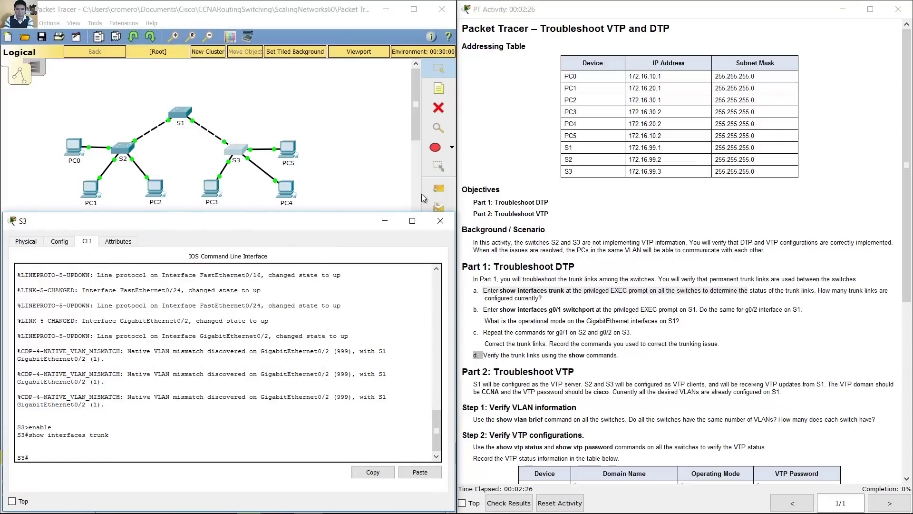
Step: Read the trunk-count question and the show interfaces g0/1 switchport instruction
{"action": "left_click", "coordinate": [668, 262]}
{"action": "left_click_drag", "start_coordinate": [819, 290], "coordinate": [547, 299]}
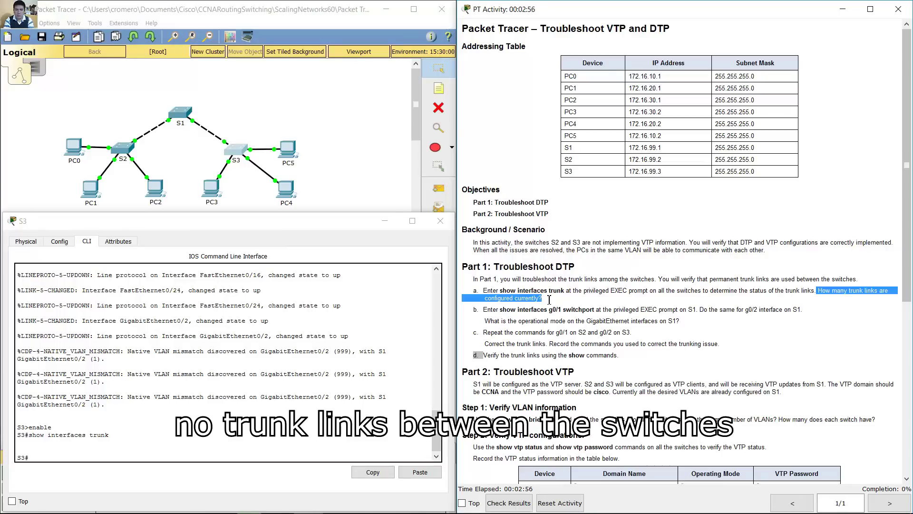
{"action": "left_click", "coordinate": [489, 312]}
{"action": "left_click_drag", "start_coordinate": [488, 313], "coordinate": [693, 309]}
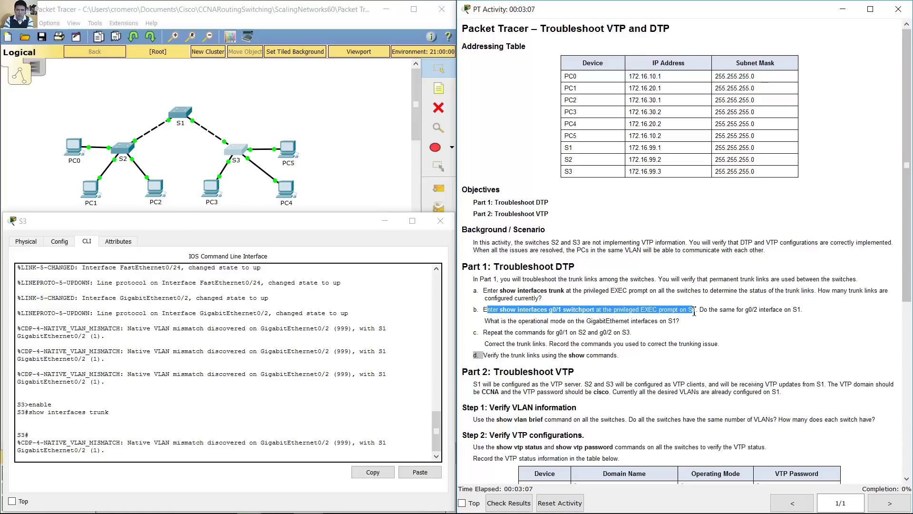
Step: On S1, run show interfaces g0/1 switchport, fixing the misspelled keyword
{"action": "left_click", "coordinate": [187, 115]}
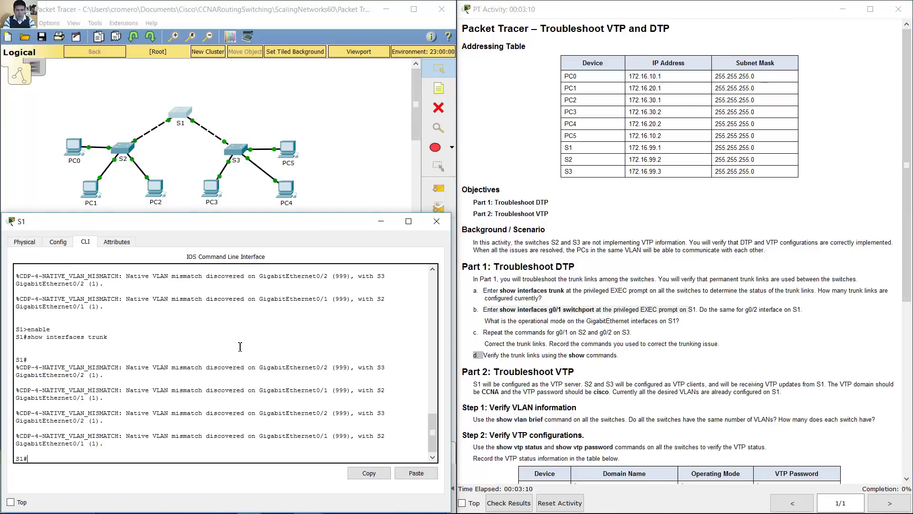
{"action": "type", "text": "show interfa"}
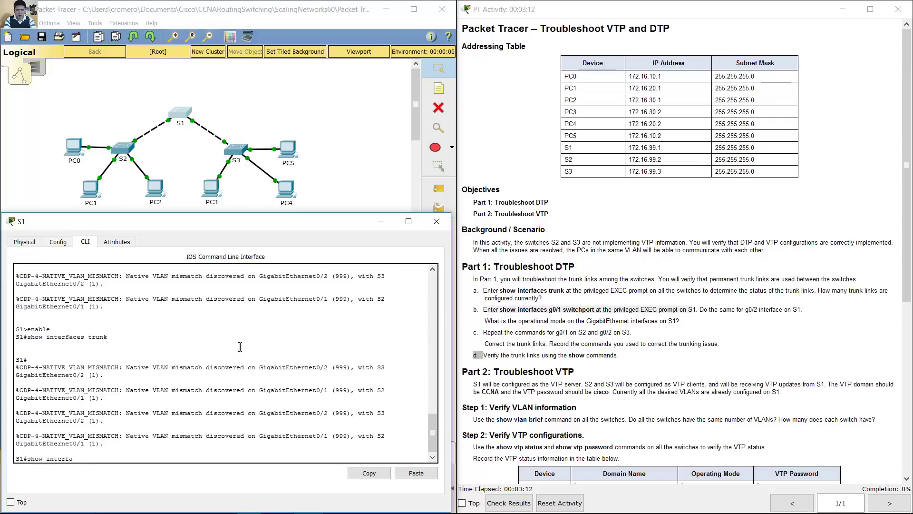
{"action": "type", "text": "ces g0/1 siwtchport"}
{"action": "key", "text": "Return"}
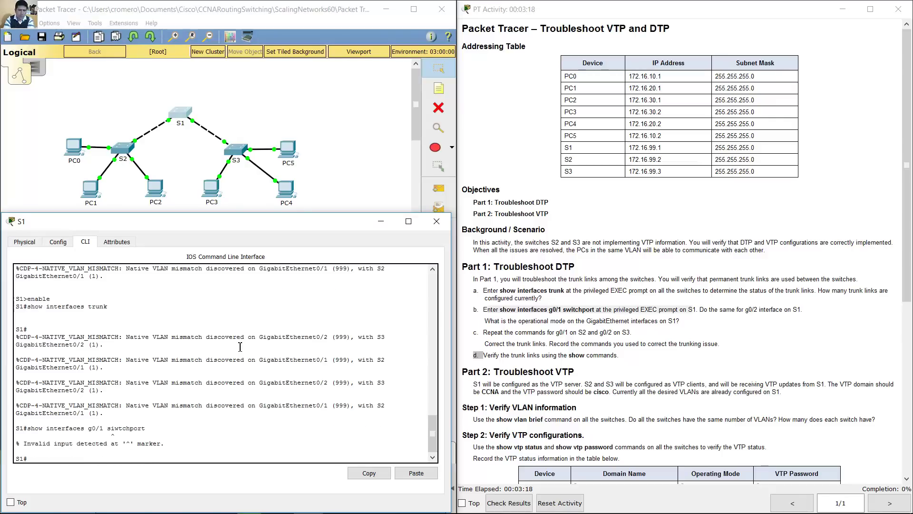
{"action": "key", "text": "Up"}
{"action": "key", "text": "Left"}
{"action": "key", "text": "Left"}
{"action": "key", "text": "Left"}
{"action": "key", "text": "Left"}
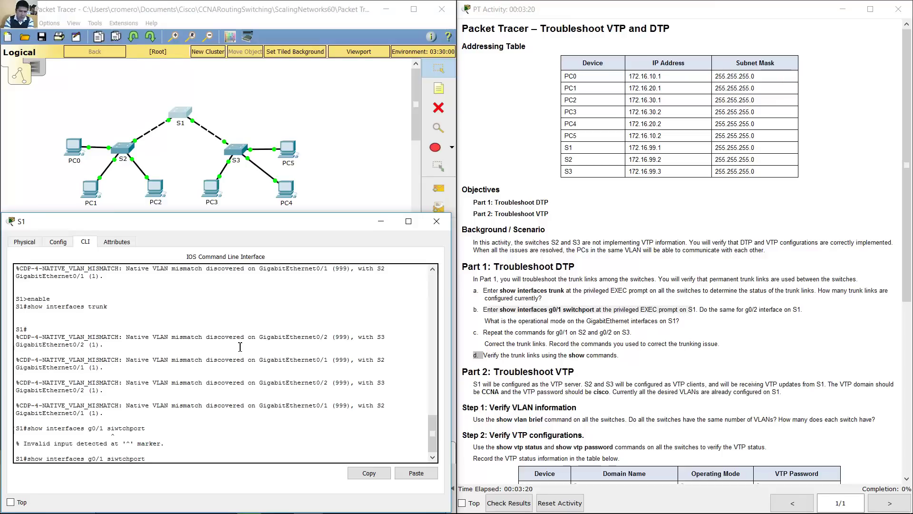
{"action": "type", "text": "i"}
{"action": "key", "text": "BackSpace"}
{"action": "key", "text": "Return"}
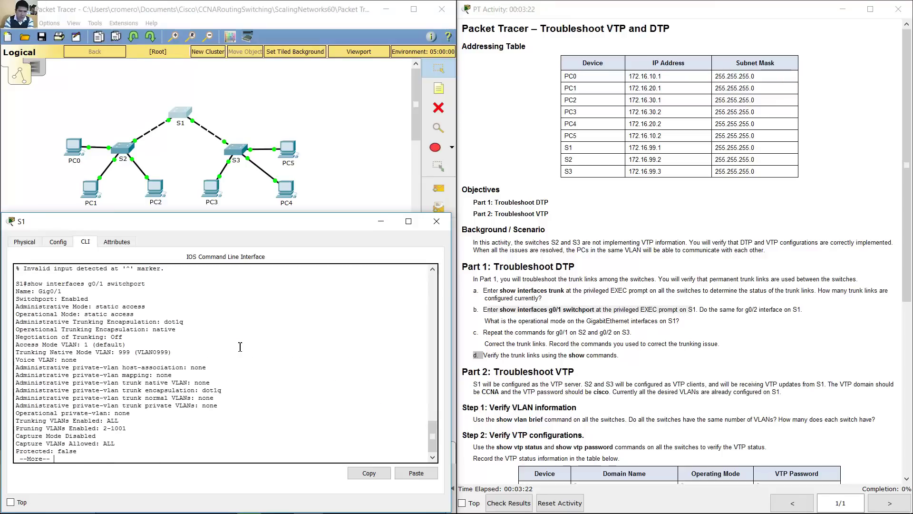
Step: Page the output and note Gig0/1's operational mode: static access
{"action": "key", "text": "space"}
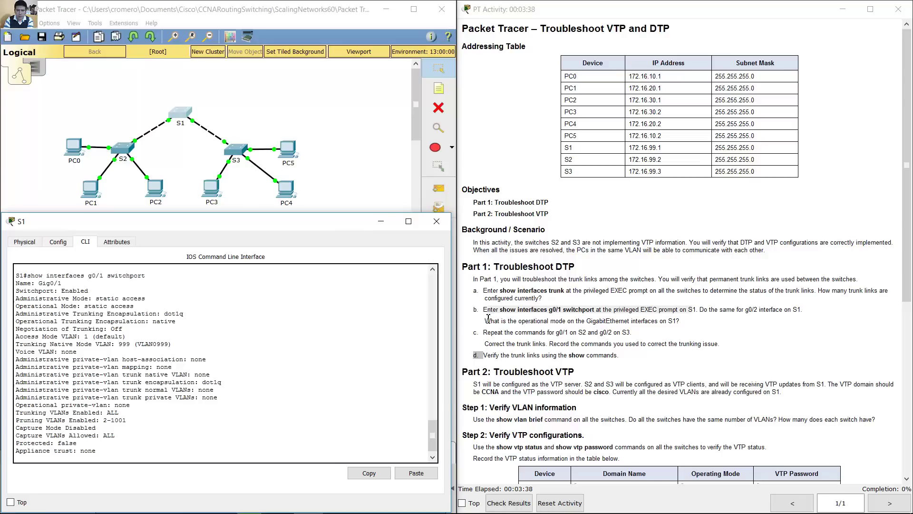
{"action": "left_click_drag", "start_coordinate": [488, 321], "coordinate": [585, 320]}
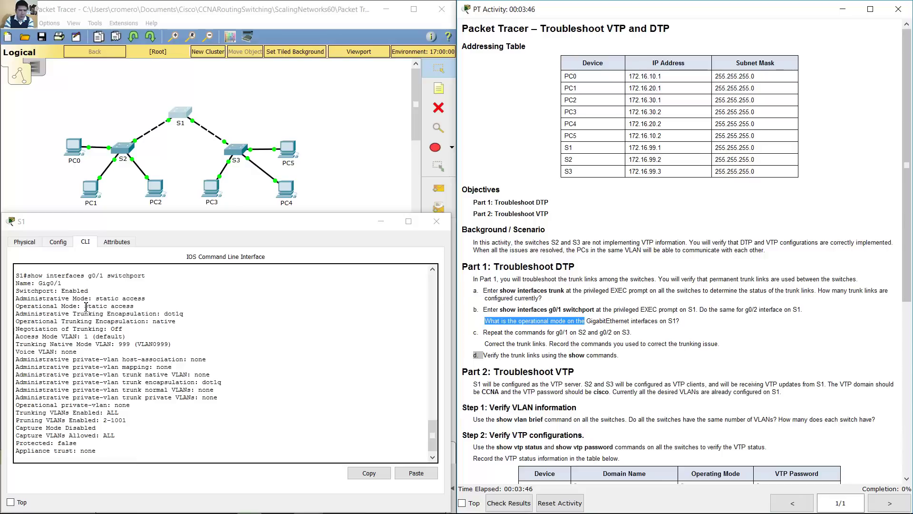
{"action": "left_click_drag", "start_coordinate": [85, 306], "coordinate": [147, 304]}
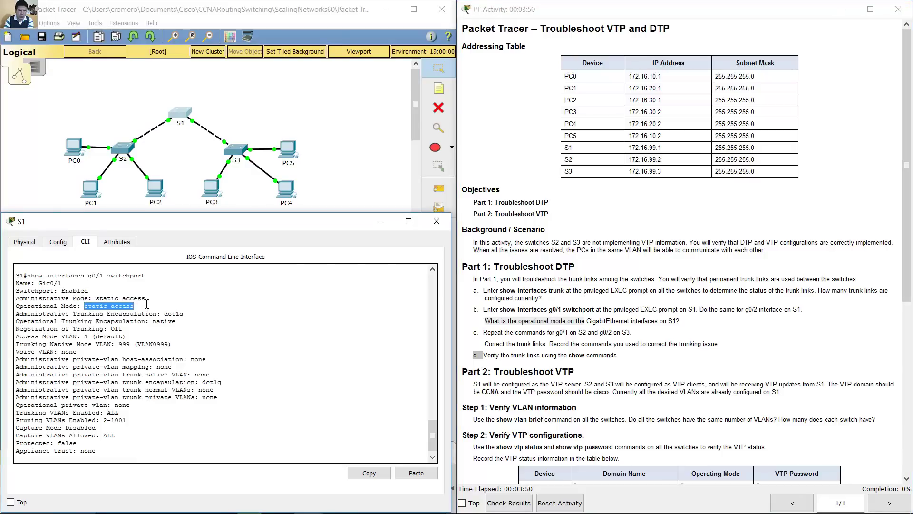
Step: Read the instruction to repeat the switchport check for g0/2
{"action": "left_click", "coordinate": [226, 99]}
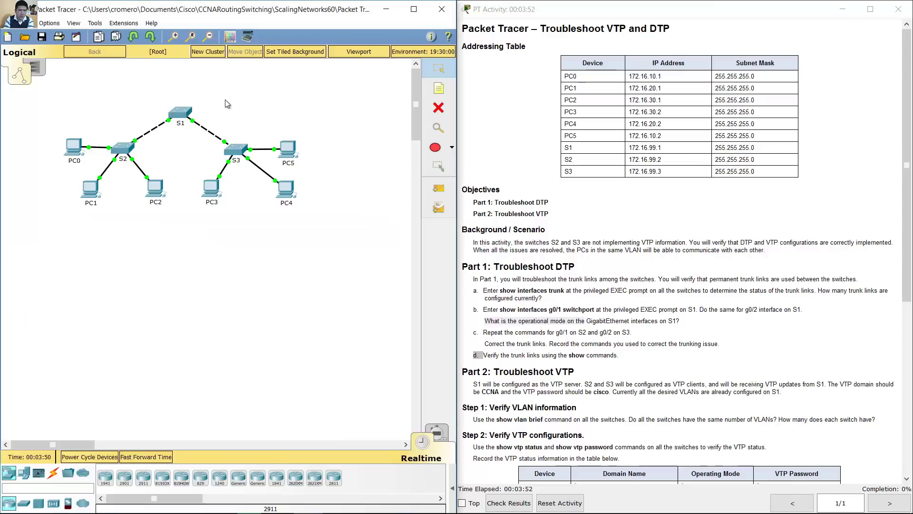
{"action": "mouse_move", "coordinate": [163, 125]}
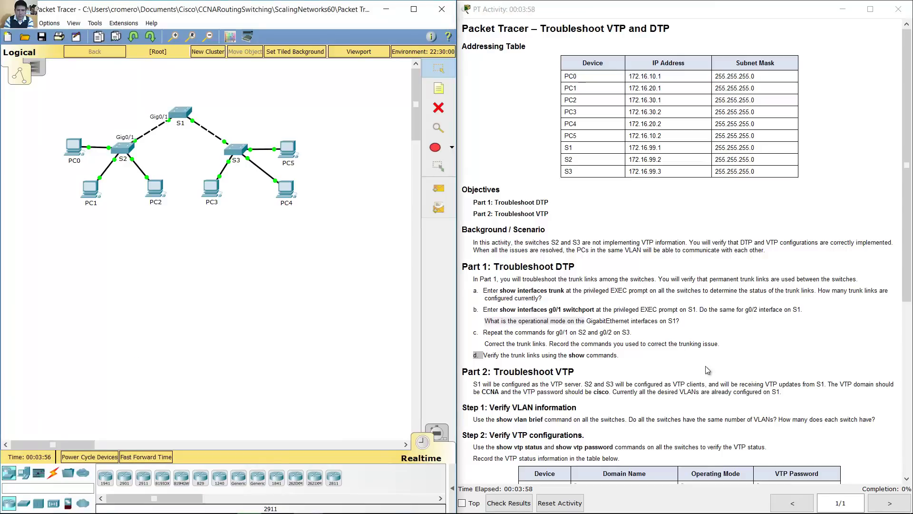
{"action": "left_click_drag", "start_coordinate": [709, 310], "coordinate": [803, 311]}
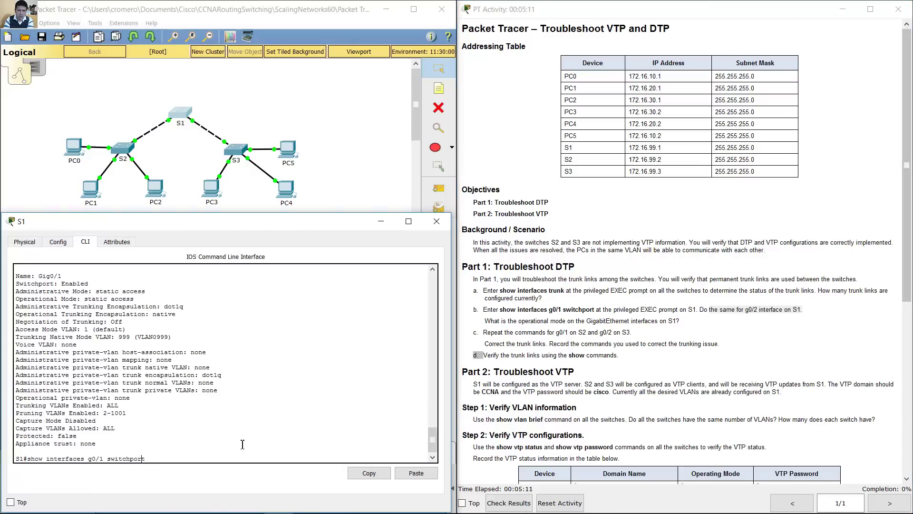
Step: Rerun the switchport command for g0/2 on S1, confirming static access mode
{"action": "key", "text": "BackSpace"}
{"action": "type", "text": "2"}
{"action": "key", "text": "Return"}
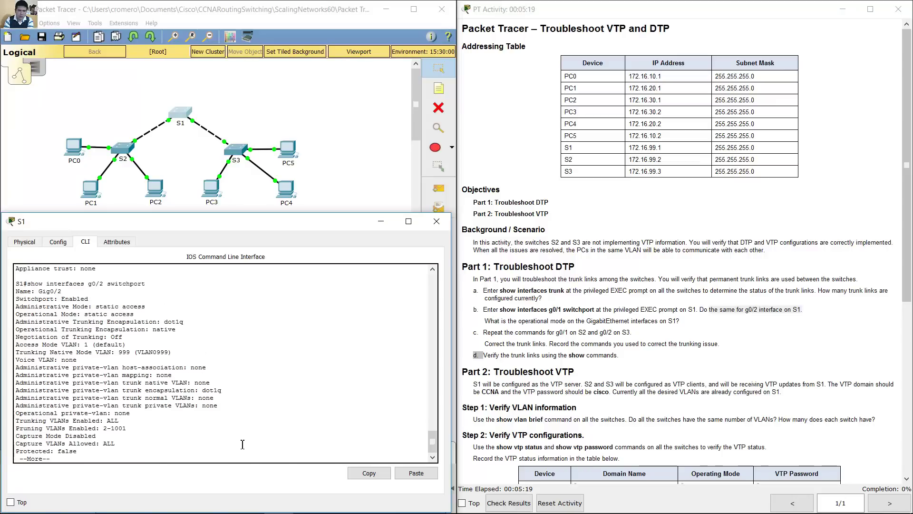
{"action": "key", "text": "space"}
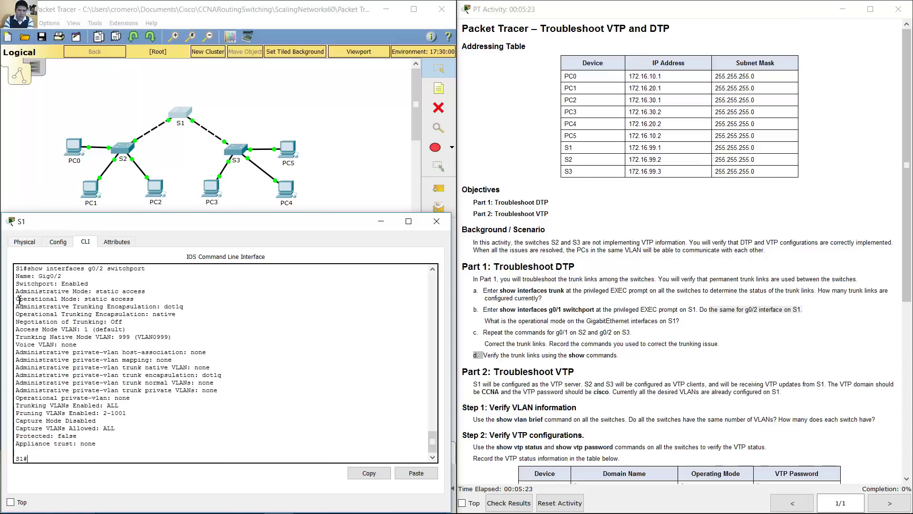
{"action": "left_click_drag", "start_coordinate": [16, 299], "coordinate": [139, 299]}
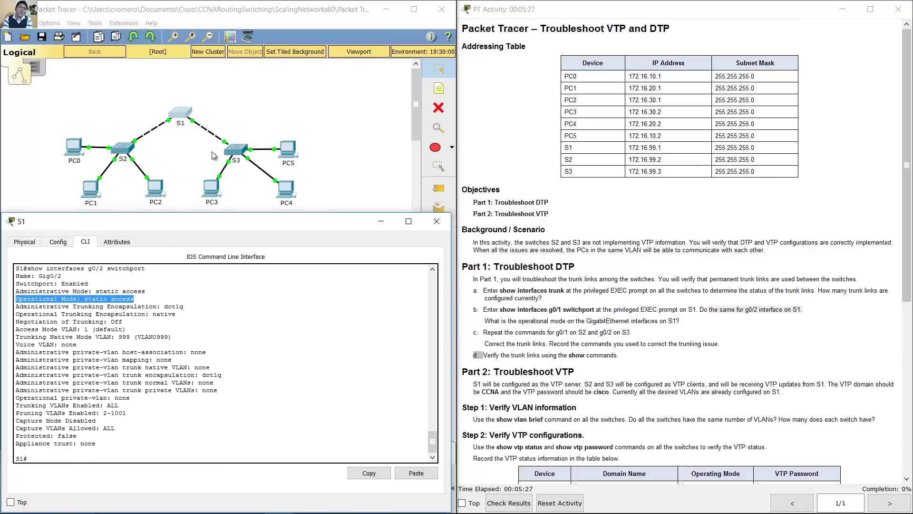
{"action": "left_click", "coordinate": [239, 102]}
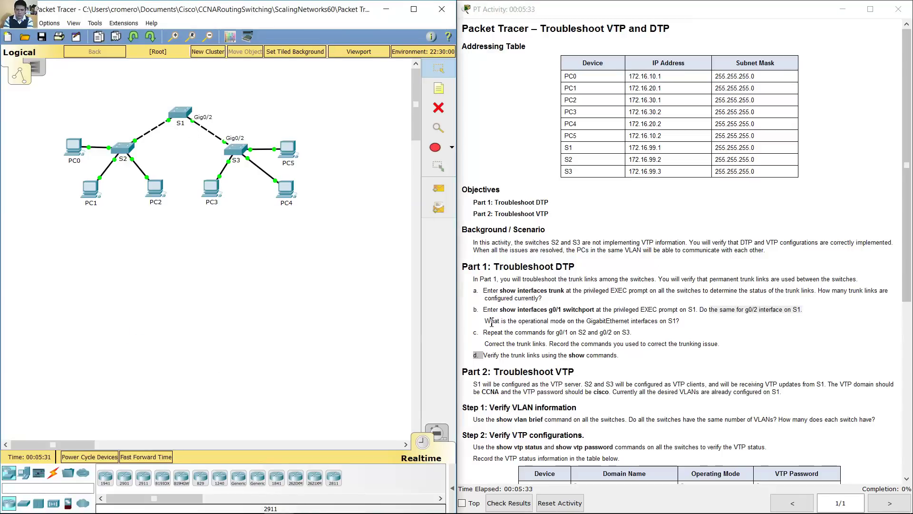
Step: Highlight the operational mode question and bring S1's console back up
{"action": "left_click_drag", "start_coordinate": [485, 321], "coordinate": [583, 321]}
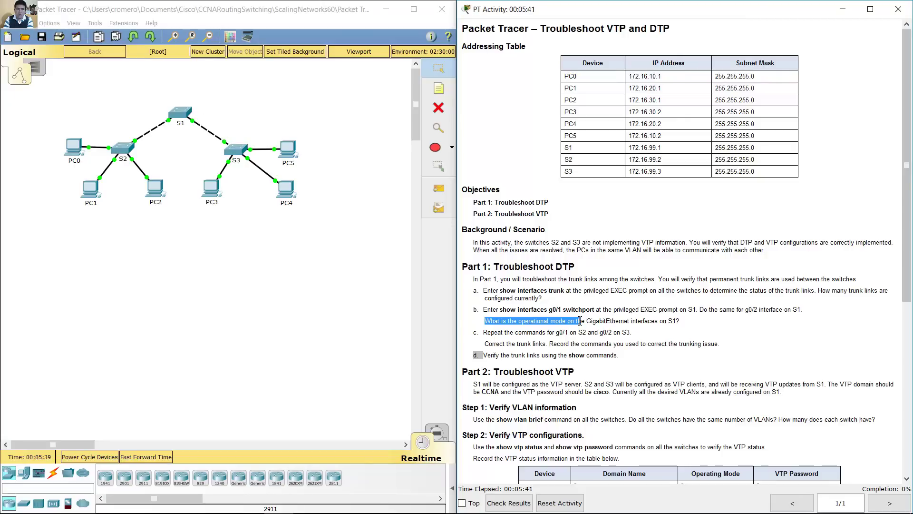
{"action": "left_click", "coordinate": [181, 114]}
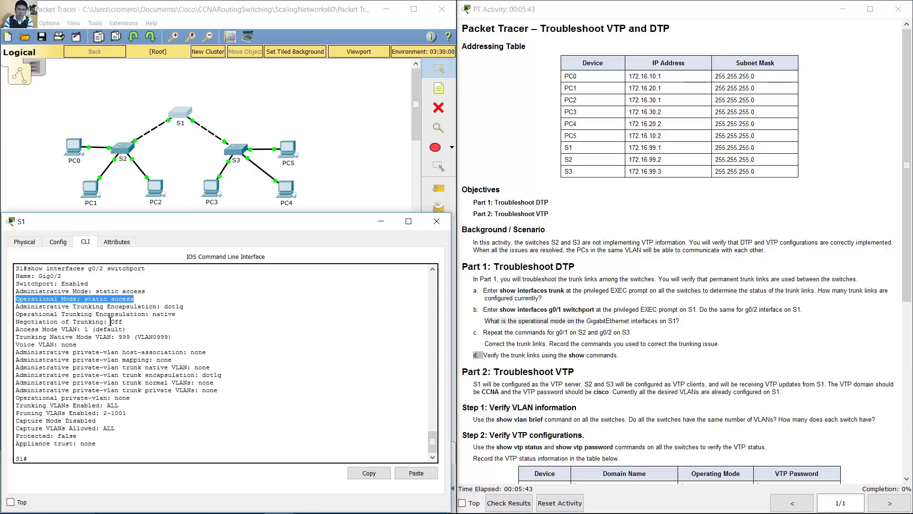
Step: Re-highlight S1's static access value, read step c, then hide the device windows
{"action": "left_click", "coordinate": [89, 303]}
{"action": "left_click_drag", "start_coordinate": [85, 300], "coordinate": [143, 299]}
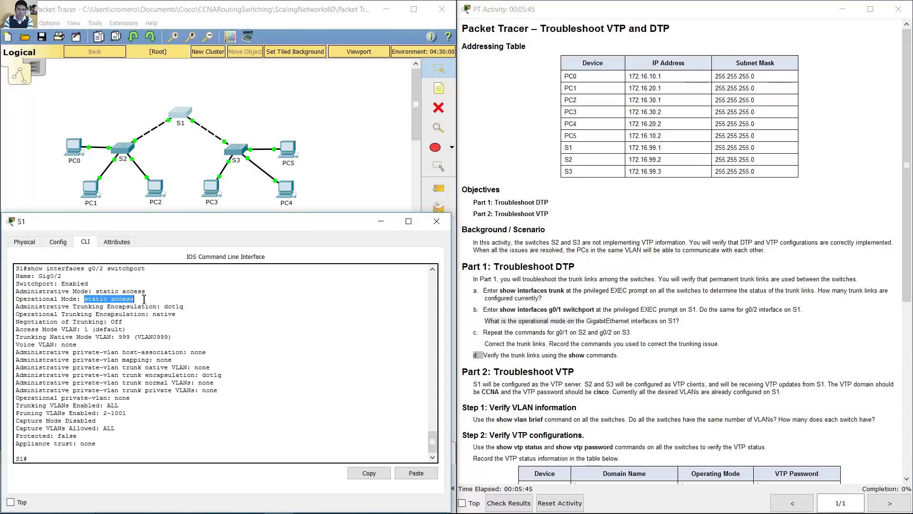
{"action": "left_click", "coordinate": [573, 307]}
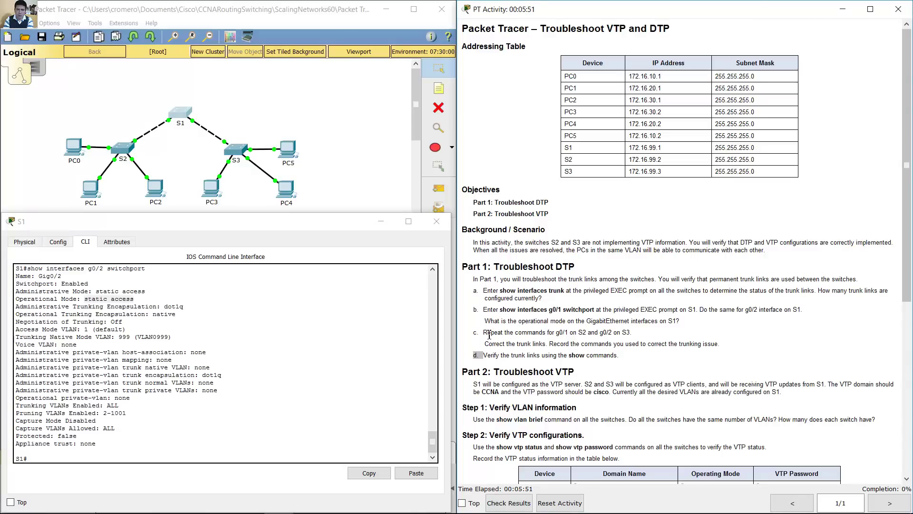
{"action": "left_click_drag", "start_coordinate": [488, 334], "coordinate": [555, 333]}
{"action": "left_click_drag", "start_coordinate": [560, 333], "coordinate": [637, 332]}
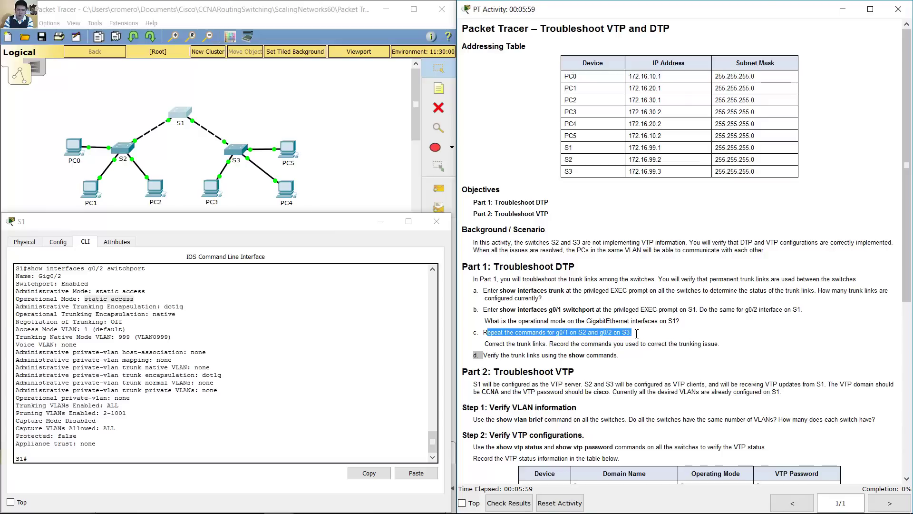
{"action": "left_click", "coordinate": [121, 153]}
{"action": "left_click", "coordinate": [158, 155]}
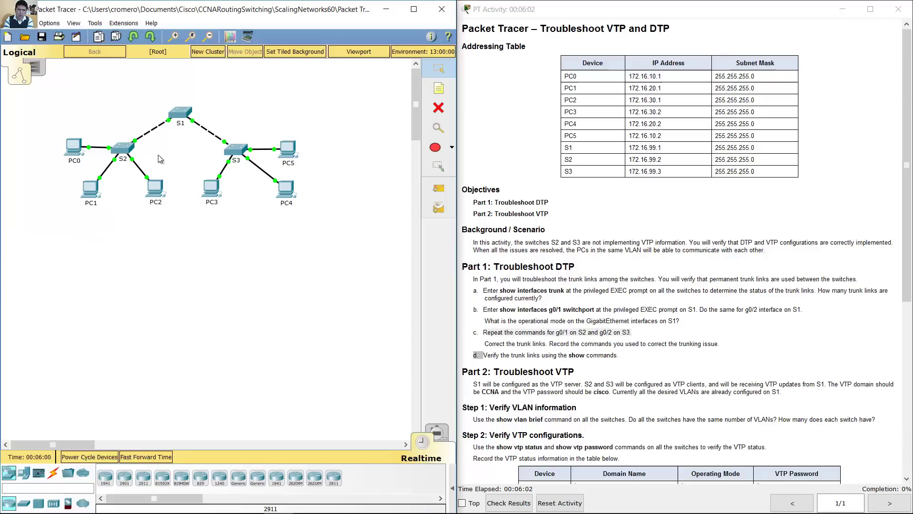
Step: On S2, run show interfaces g0/1 switchport, note static access mode, and minimize it
{"action": "left_click", "coordinate": [130, 144]}
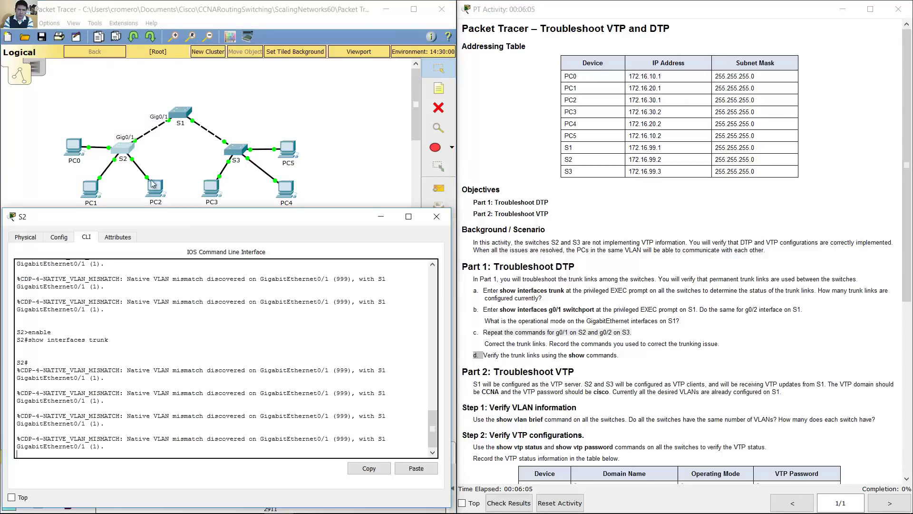
{"action": "type", "text": "show "}
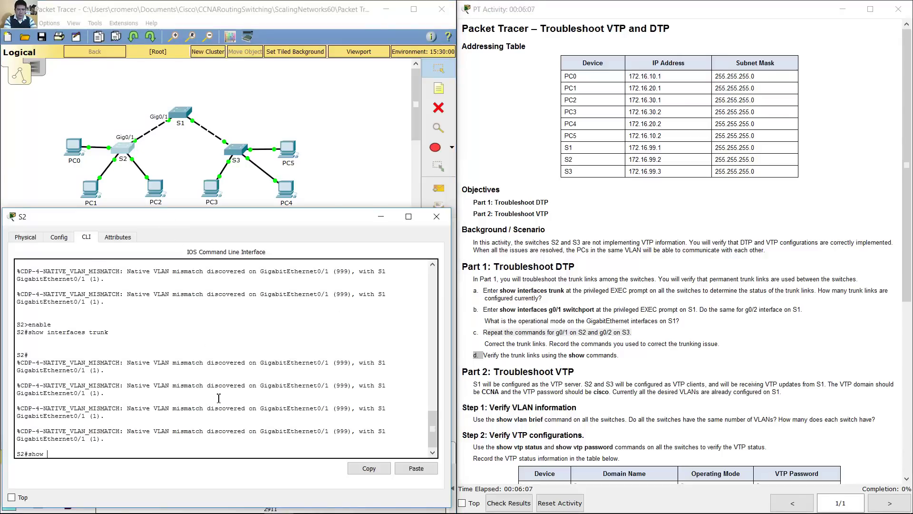
{"action": "type", "text": "interfaces trunk"}
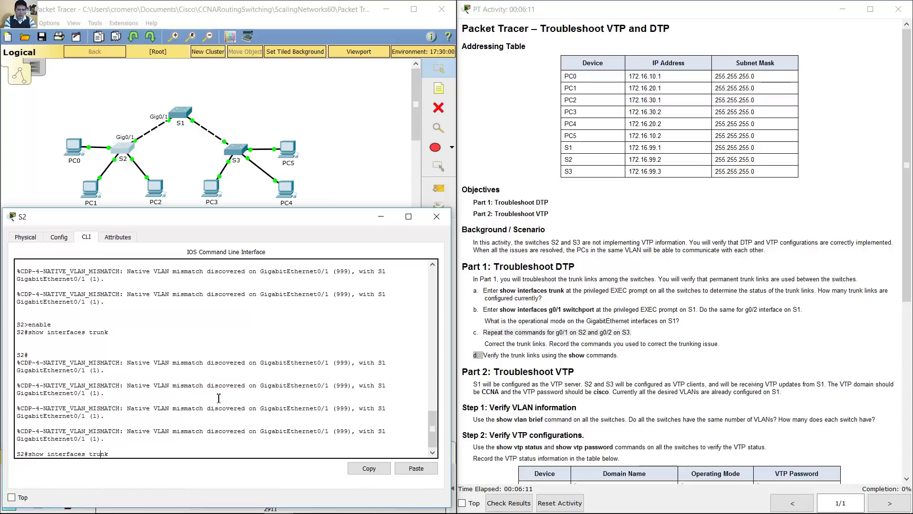
{"action": "key", "text": "Left"}
{"action": "key", "text": "Left"}
{"action": "key", "text": "Left"}
{"action": "key", "text": "Left"}
{"action": "key", "text": "Left"}
{"action": "key", "text": "Left"}
{"action": "type", "text": "g0/1"}
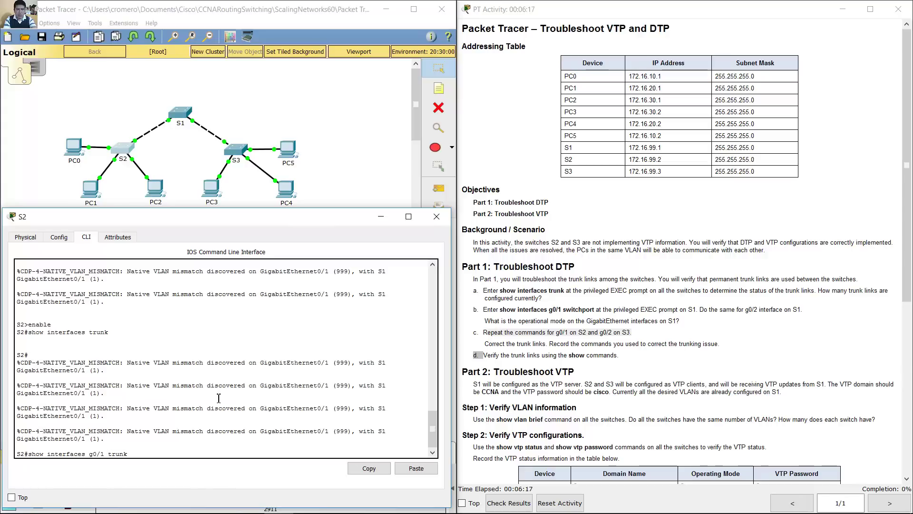
{"action": "key", "text": "Right"}
{"action": "key", "text": "Right"}
{"action": "key", "text": "Right"}
{"action": "key", "text": "BackSpace"}
{"action": "key", "text": "BackSpace"}
{"action": "key", "text": "BackSpace"}
{"action": "key", "text": "BackSpace"}
{"action": "type", "text": "switchport"}
{"action": "key", "text": "Return"}
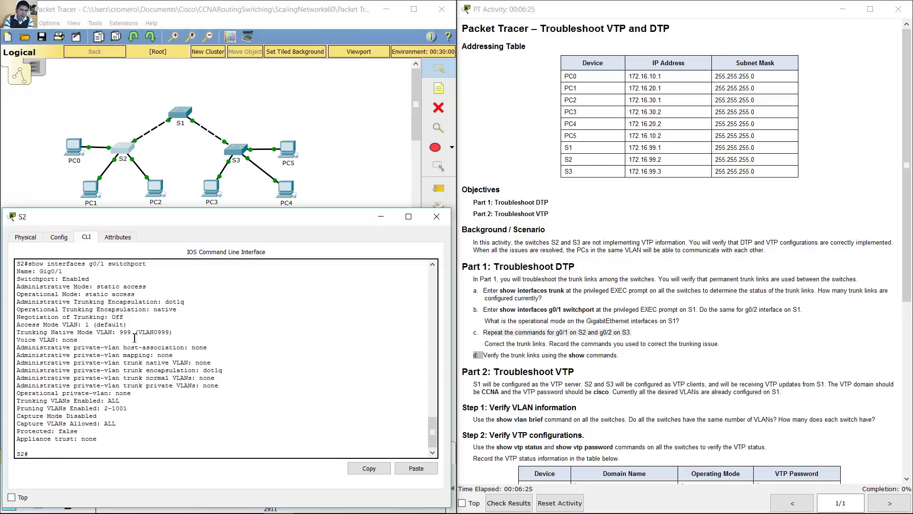
{"action": "left_click_drag", "start_coordinate": [86, 295], "coordinate": [135, 295]}
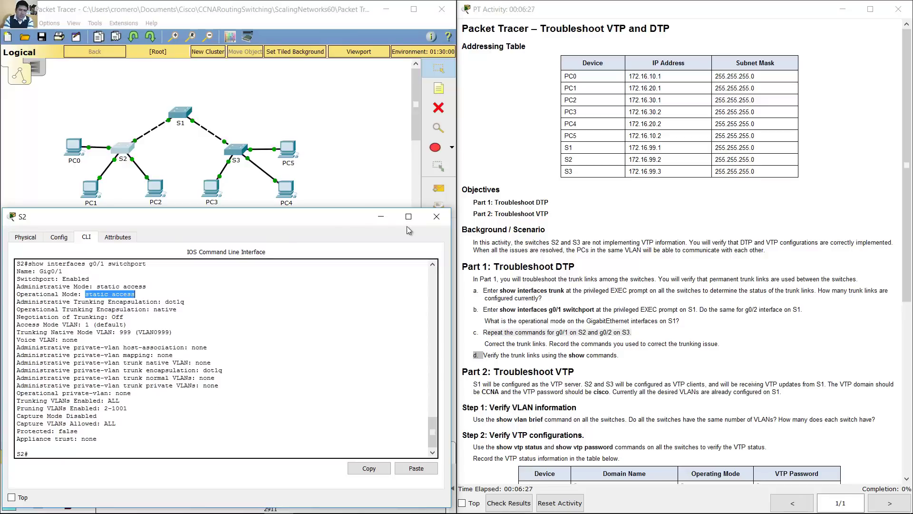
{"action": "left_click", "coordinate": [378, 221]}
Step: On S3, run show interfaces g0/2 switchport and note its static access mode
{"action": "left_click", "coordinate": [236, 150]}
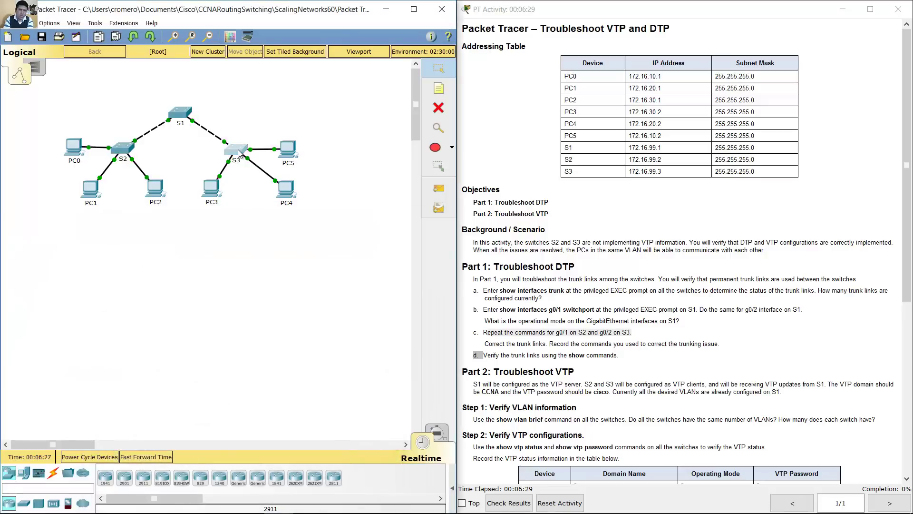
{"action": "key", "text": "Return"}
{"action": "type", "text": "show interfaces"}
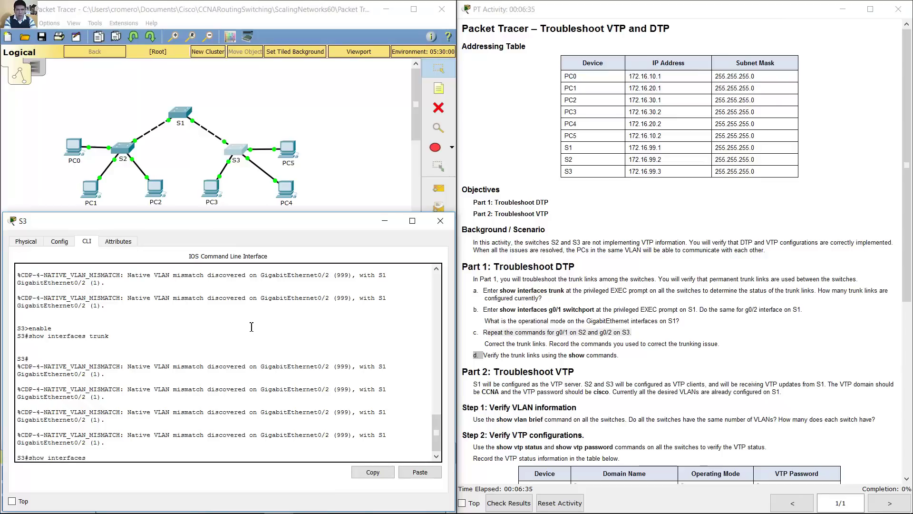
{"action": "type", "text": " g0/2 switchport"}
{"action": "key", "text": "Return"}
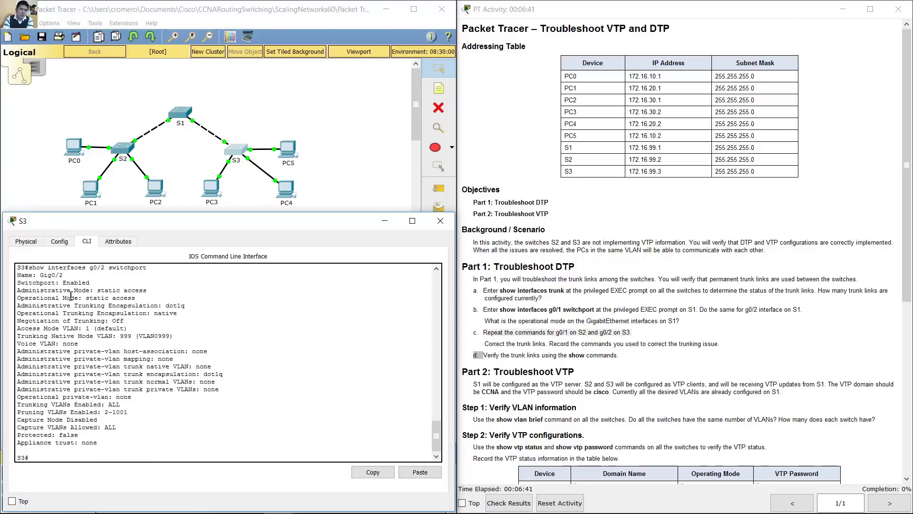
{"action": "left_click_drag", "start_coordinate": [84, 298], "coordinate": [136, 299]}
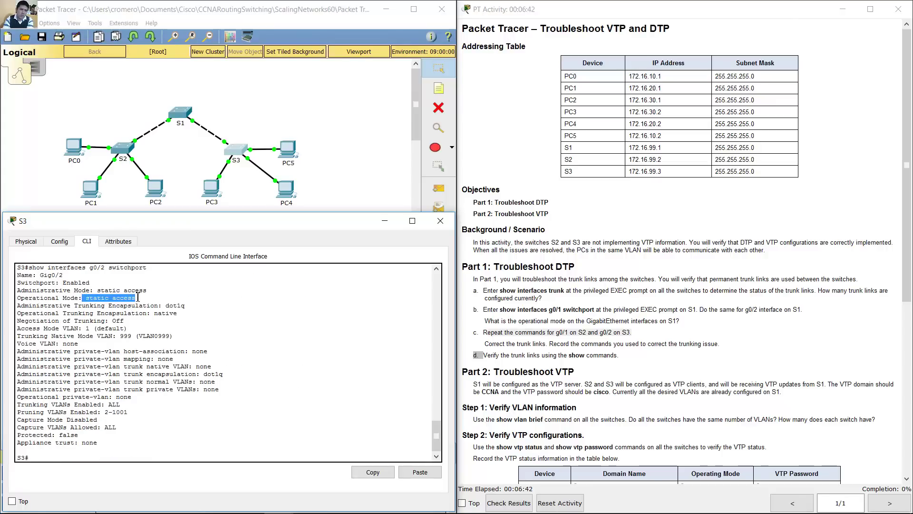
{"action": "left_click", "coordinate": [322, 131]}
{"action": "mouse_move", "coordinate": [224, 141]}
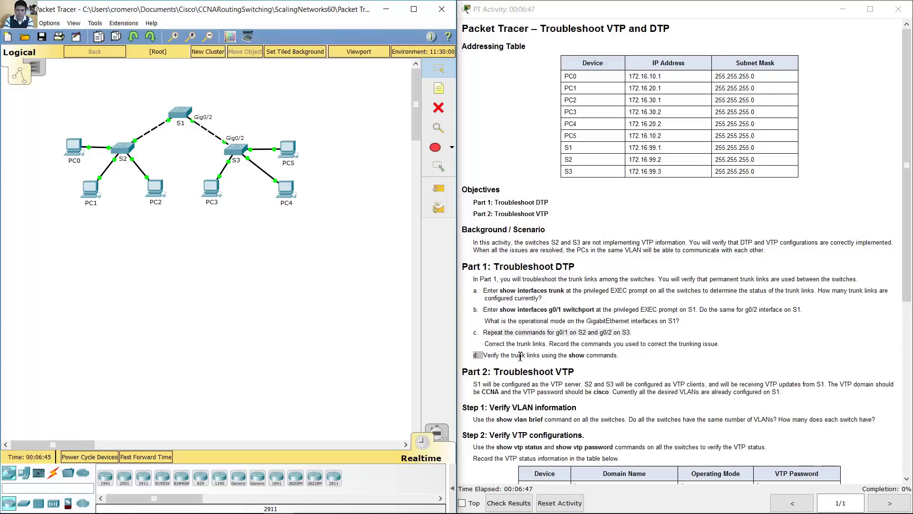
Step: Read the 'correct the trunk links' step and reopen S1's console showing native VLAN mismatches
{"action": "left_click_drag", "start_coordinate": [490, 344], "coordinate": [548, 341]}
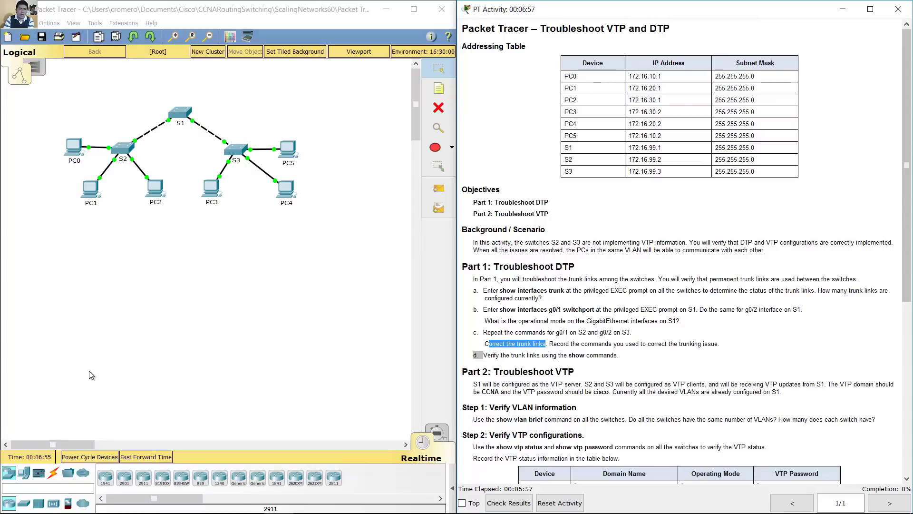
{"action": "left_click", "coordinate": [143, 92]}
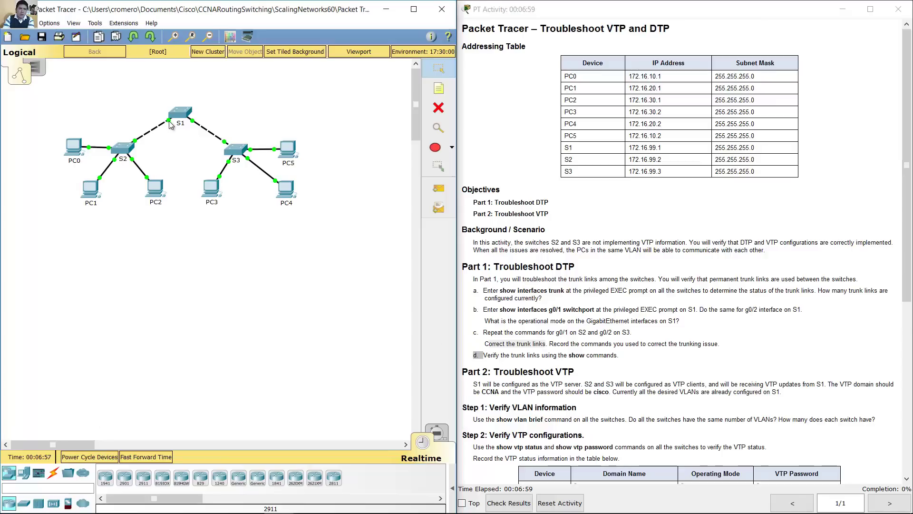
{"action": "mouse_move", "coordinate": [171, 125]}
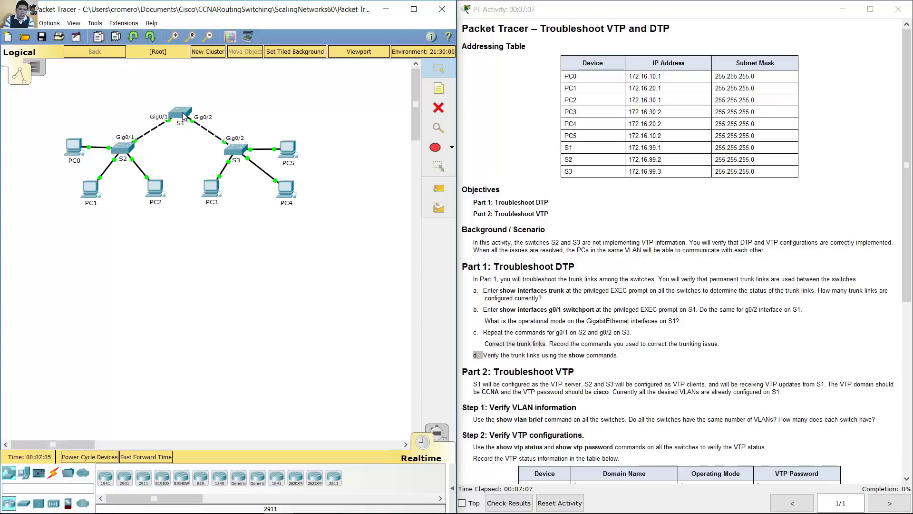
{"action": "left_click", "coordinate": [184, 116]}
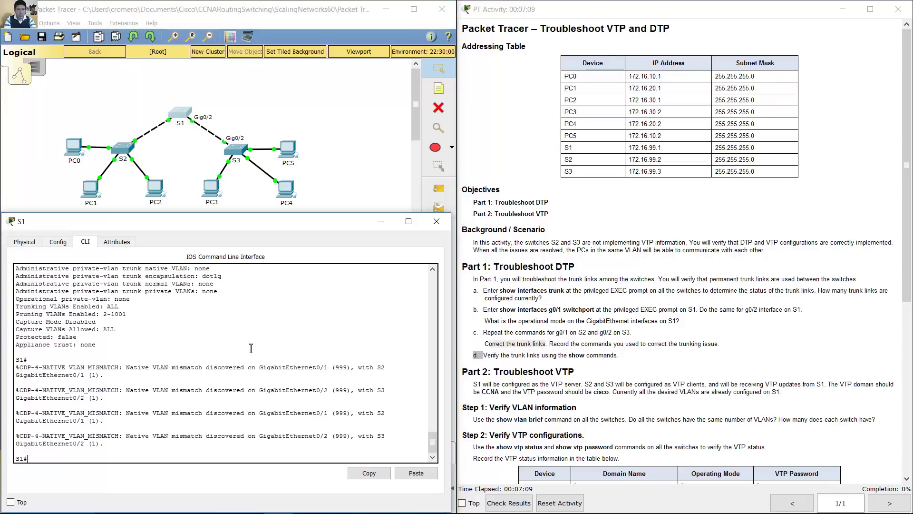
Step: Put S1's Gig0/1–Gig0/2 uplinks into trunk mode via int range g0/1-2, then close S1's console
{"action": "type", "text": "conf term"}
{"action": "key", "text": "Return"}
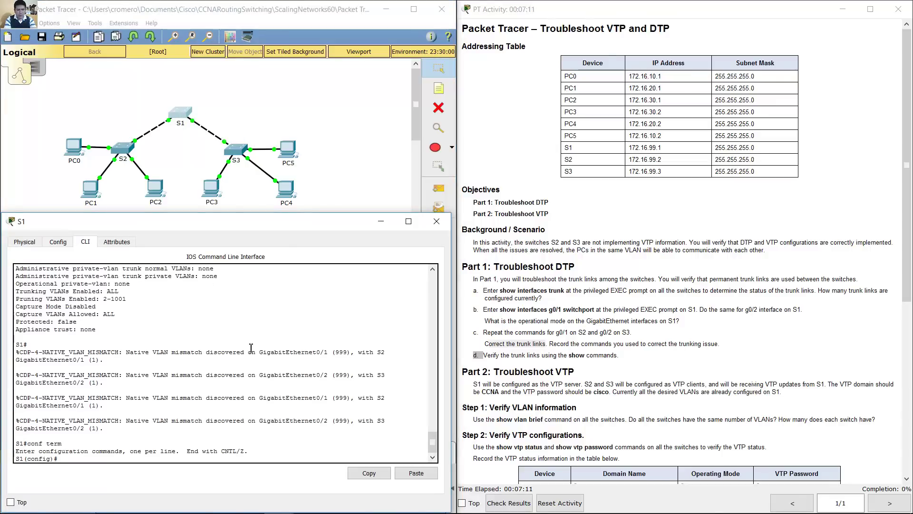
{"action": "type", "text": "int range g0/1-2"}
{"action": "key", "text": "Return"}
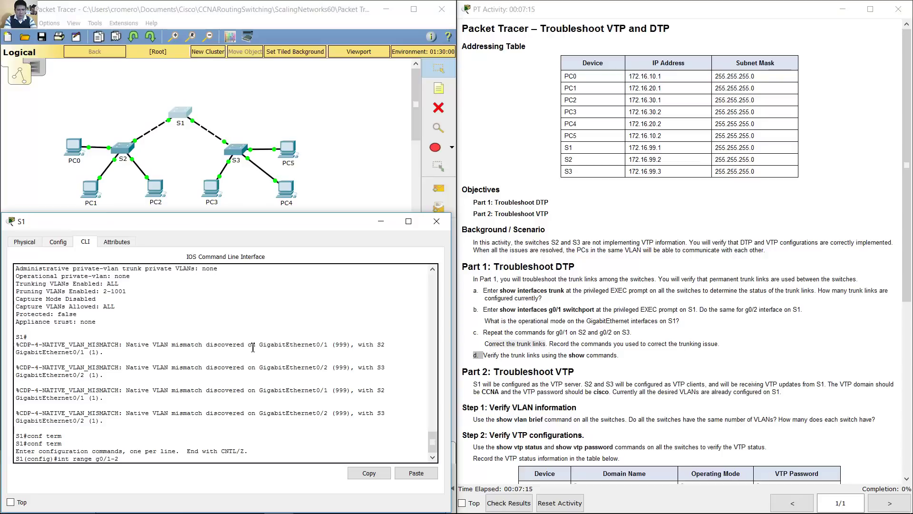
{"action": "type", "text": "switchpor"}
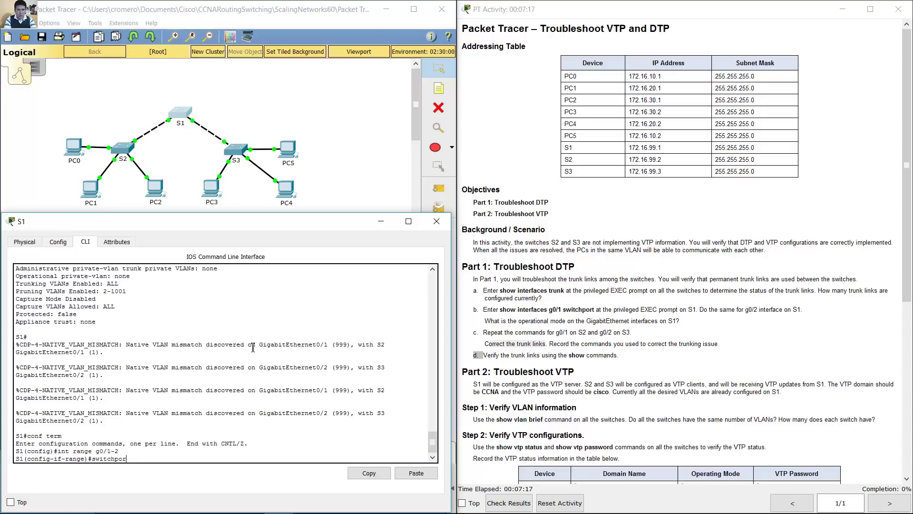
{"action": "type", "text": "t mode trunk"}
{"action": "key", "text": "Return"}
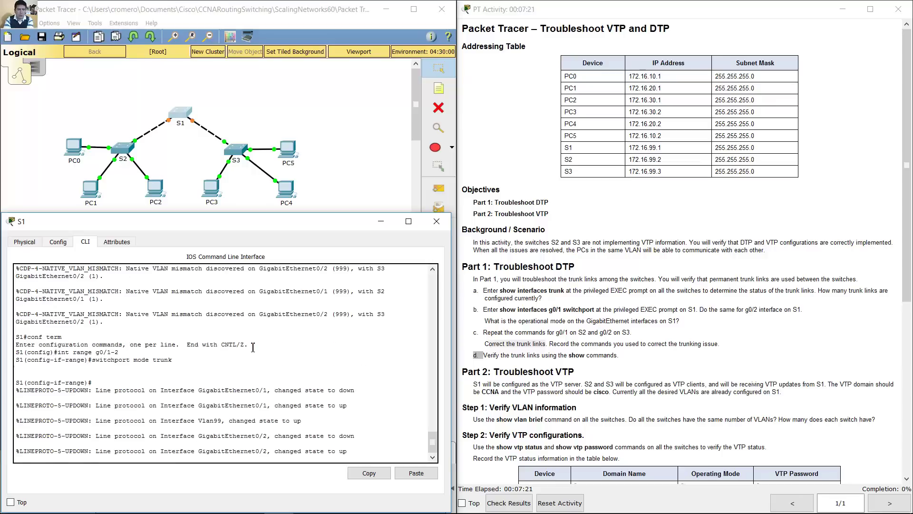
{"action": "key", "text": "Return"}
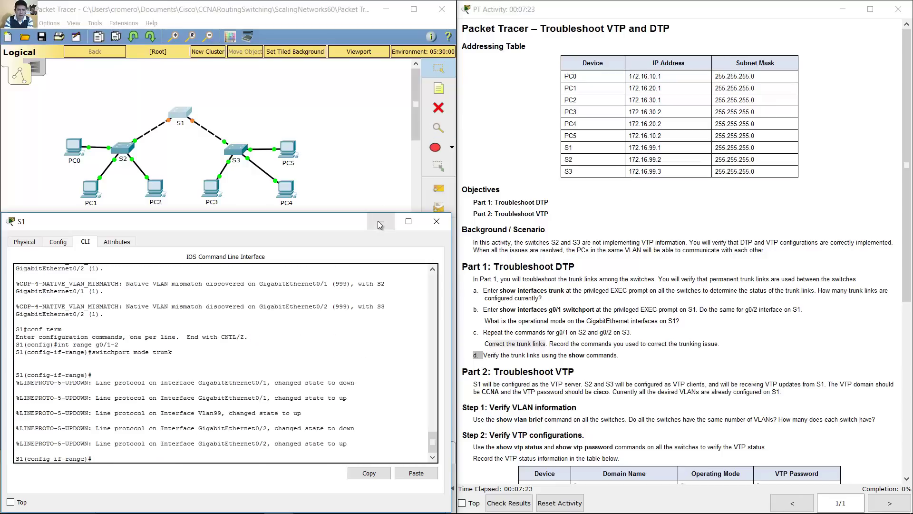
{"action": "left_click", "coordinate": [380, 223]}
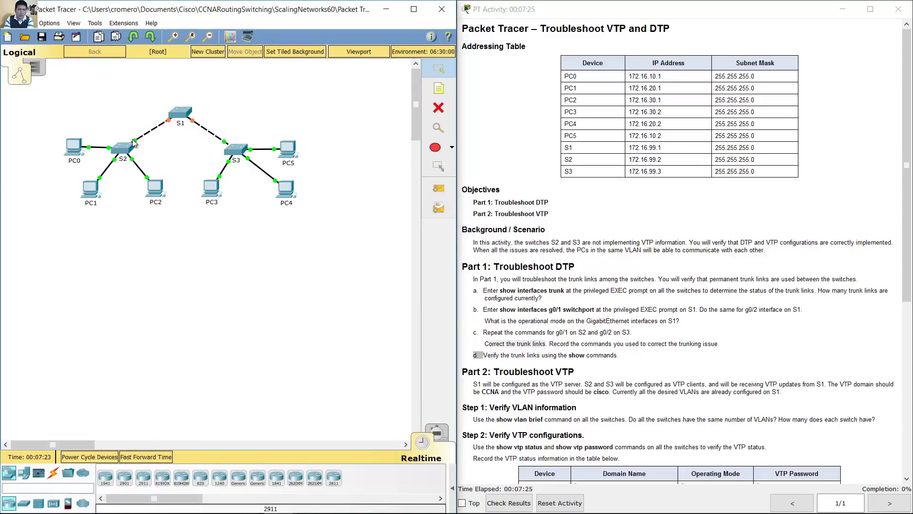
{"action": "mouse_move", "coordinate": [133, 140]}
{"action": "mouse_move", "coordinate": [225, 141]}
Step: Set S2's Gig0/1 uplink to switchport mode trunk and close S2's console
{"action": "left_click", "coordinate": [125, 147]}
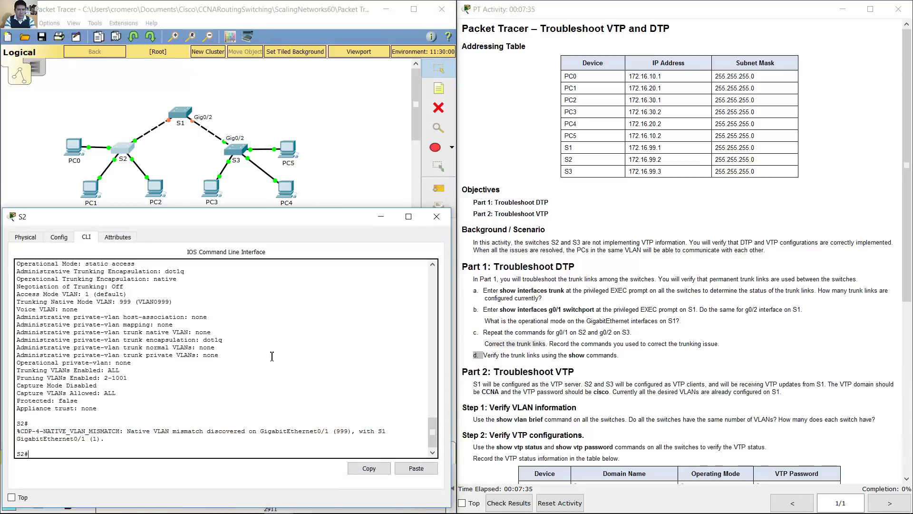
{"action": "type", "text": "conf term"}
{"action": "key", "text": "Return"}
{"action": "type", "text": "i"}
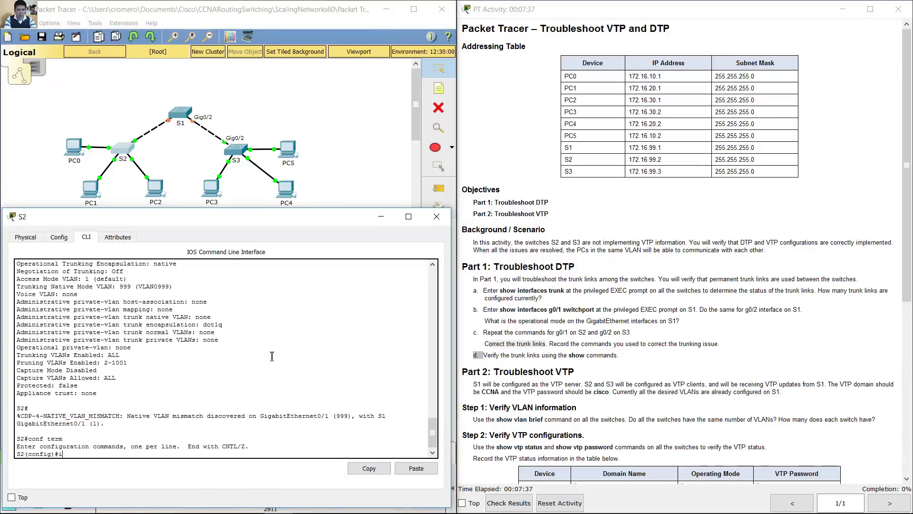
{"action": "type", "text": "nt g0/1"}
{"action": "key", "text": "Return"}
{"action": "type", "text": "switchpor"}
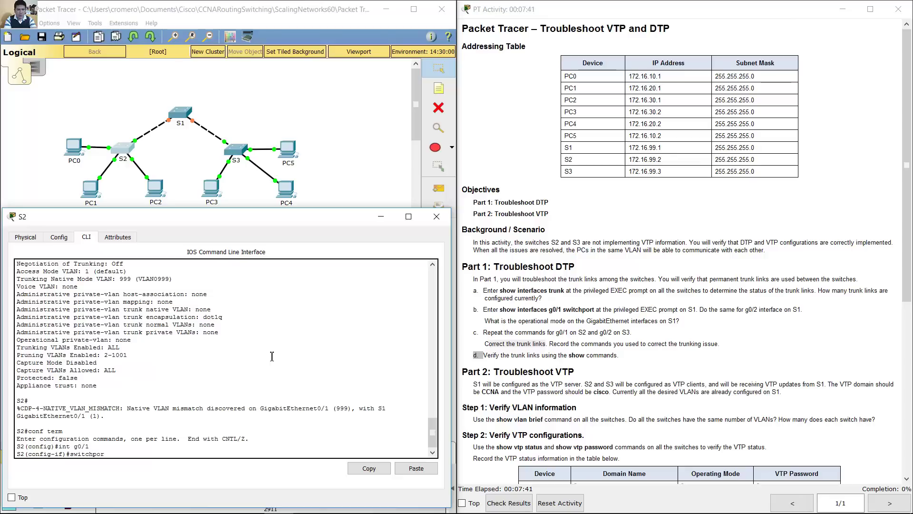
{"action": "type", "text": "t mode trunk"}
{"action": "key", "text": "Return"}
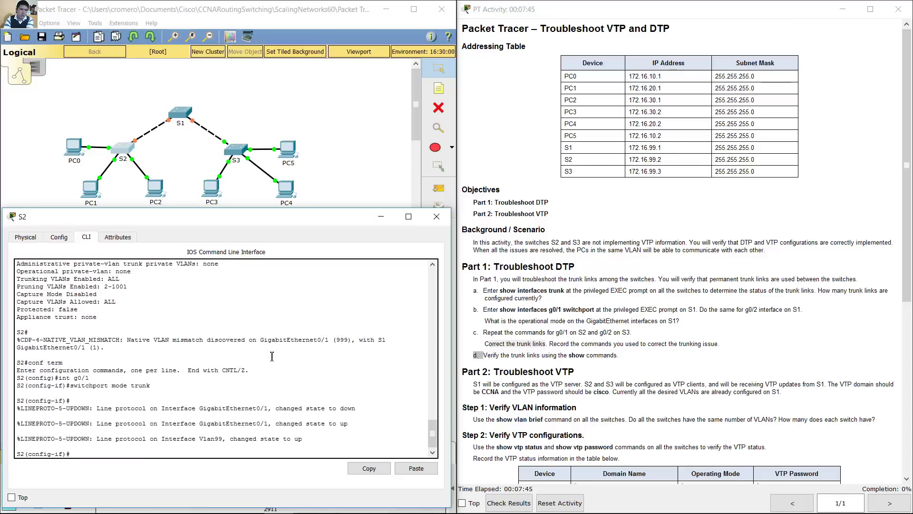
{"action": "left_click", "coordinate": [381, 215]}
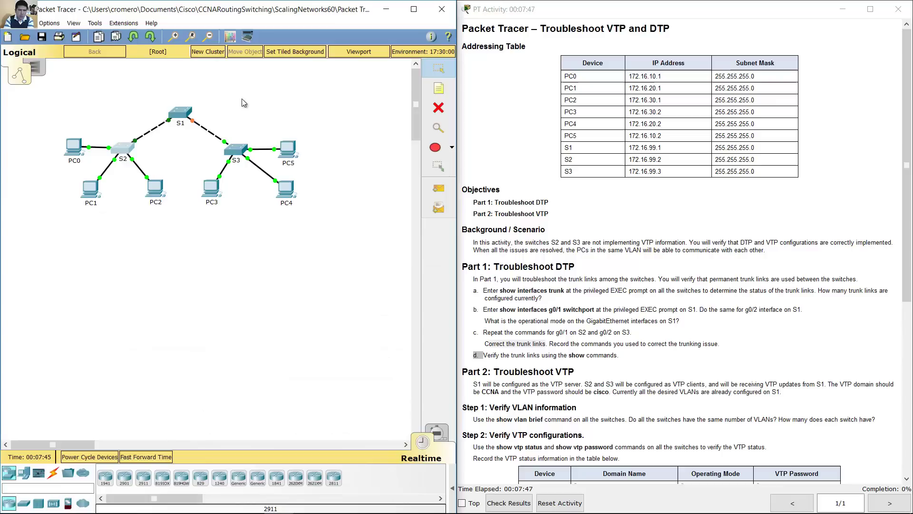
Step: On S3, set the Gig0/2 uplink to switchport mode trunk
{"action": "left_click", "coordinate": [236, 146]}
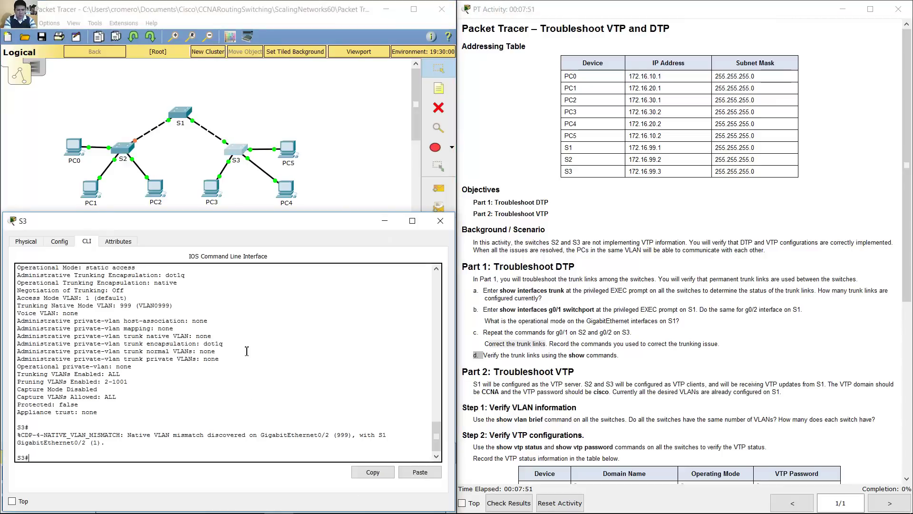
{"action": "key", "text": "BackSpace"}
{"action": "key", "text": "BackSpace"}
{"action": "type", "text": "onf term"}
{"action": "key", "text": "Return"}
{"action": "type", "text": "int g0/1"}
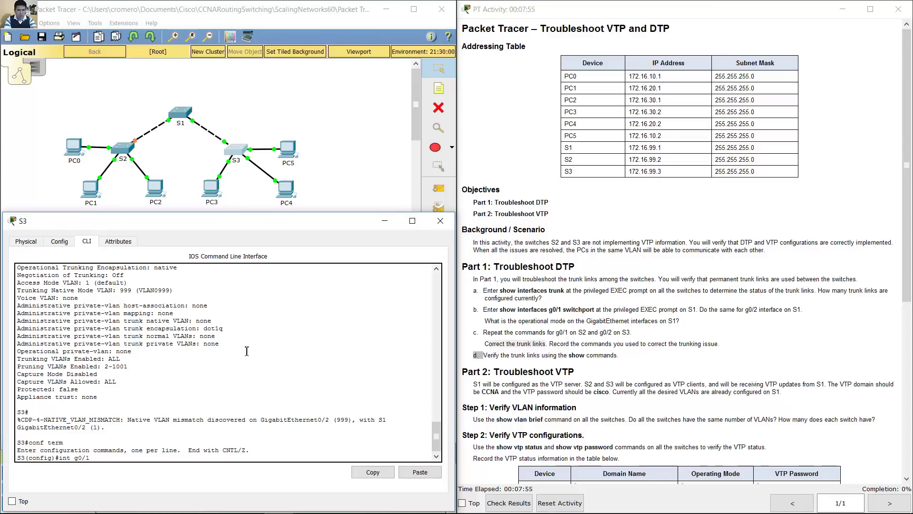
{"action": "key", "text": "Return"}
{"action": "type", "text": "sw"}
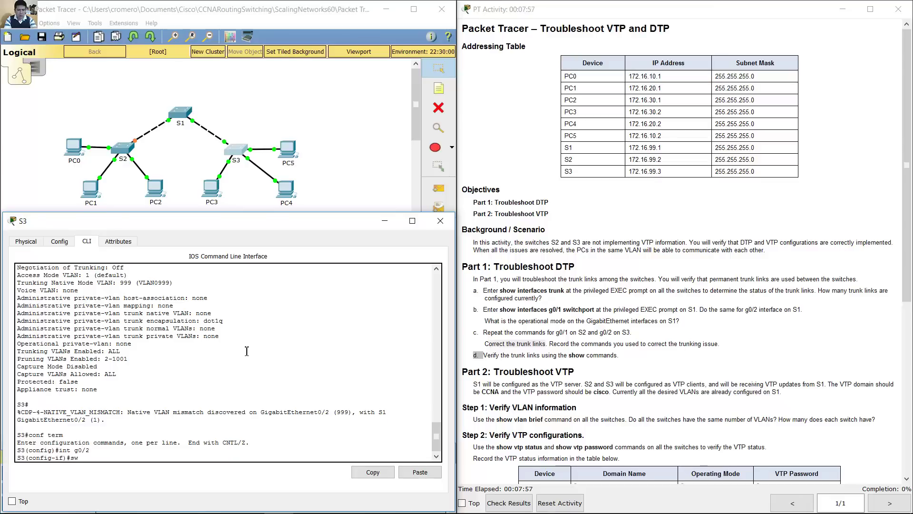
{"action": "type", "text": "itchport mode trunk"}
{"action": "key", "text": "Return"}
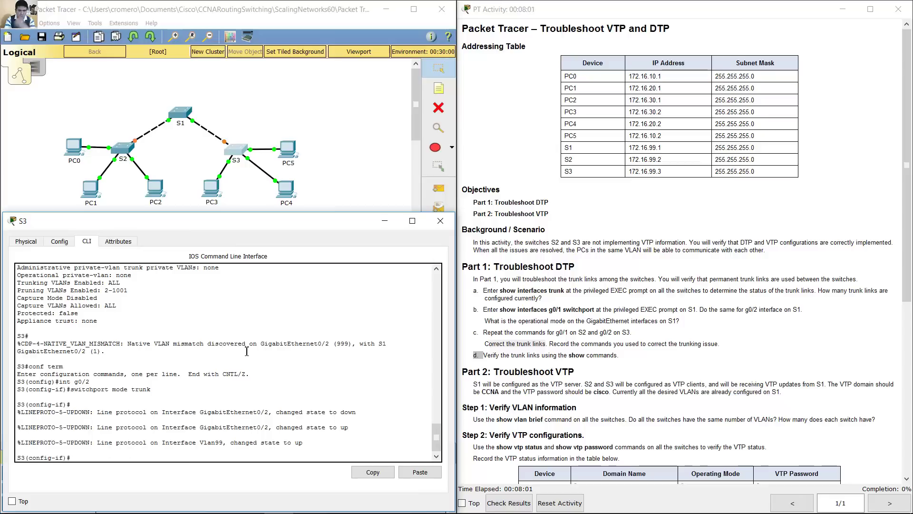
Step: Exit configuration mode on S1 and confirm Gig0/1–Gig0/2 are trunking with show interfaces trunk
{"action": "left_click", "coordinate": [385, 219]}
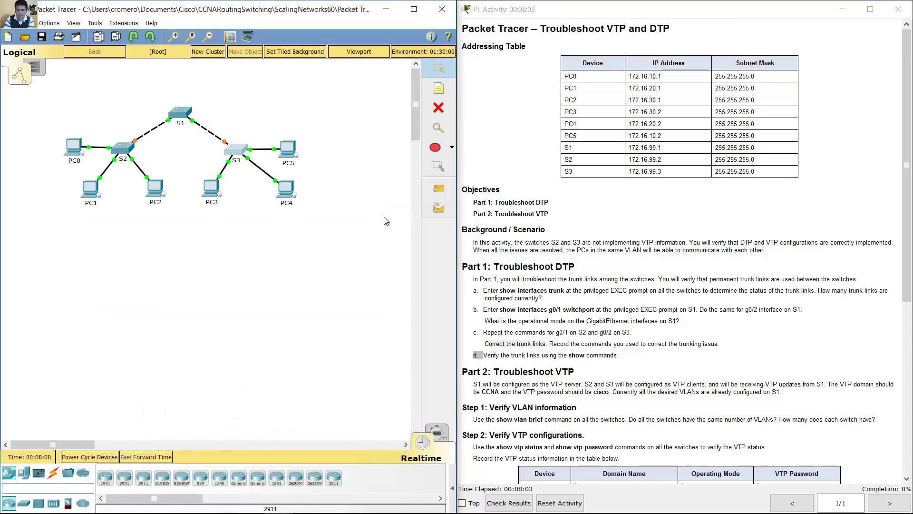
{"action": "left_click_drag", "start_coordinate": [907, 256], "coordinate": [898, 359]}
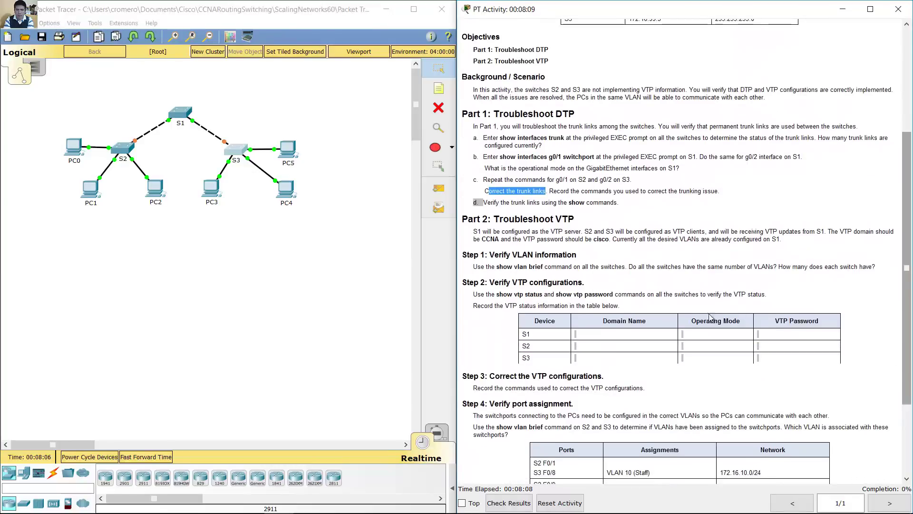
{"action": "left_click_drag", "start_coordinate": [489, 203], "coordinate": [529, 204]}
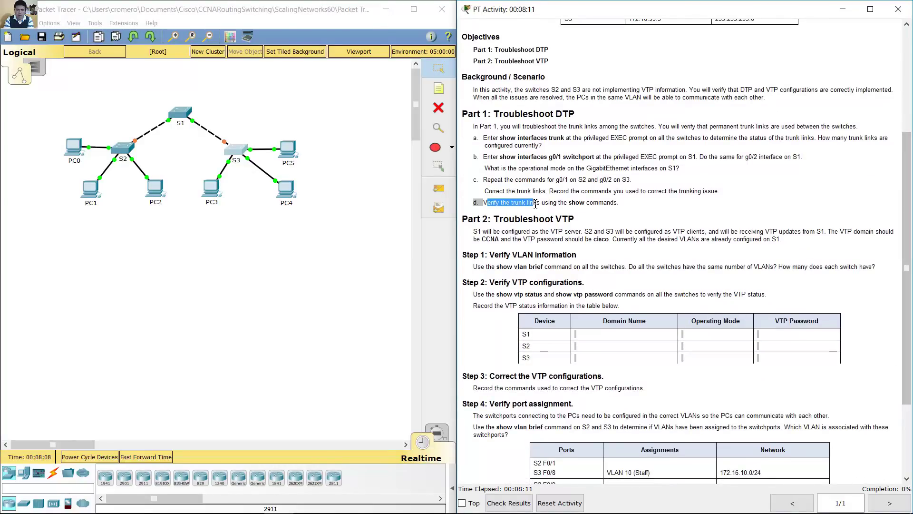
{"action": "left_click", "coordinate": [181, 114]}
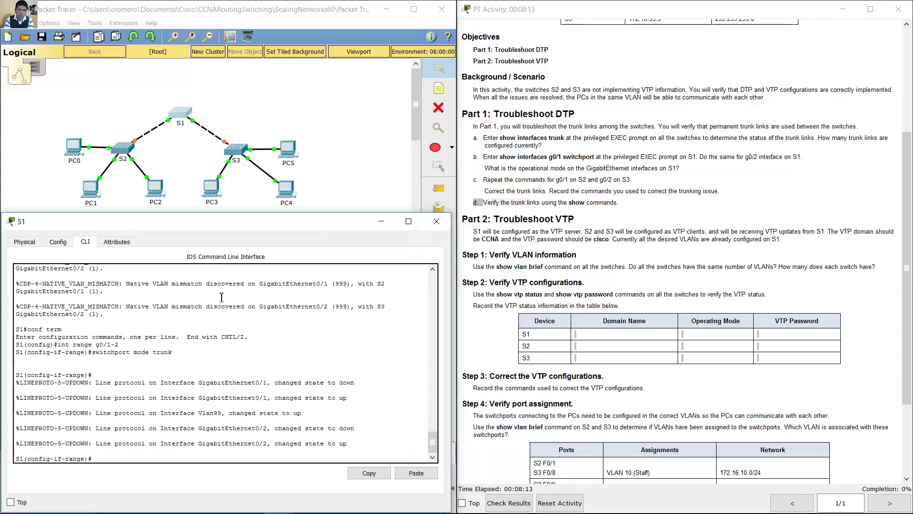
{"action": "key", "text": "Return"}
{"action": "type", "text": "end"}
{"action": "key", "text": "Return"}
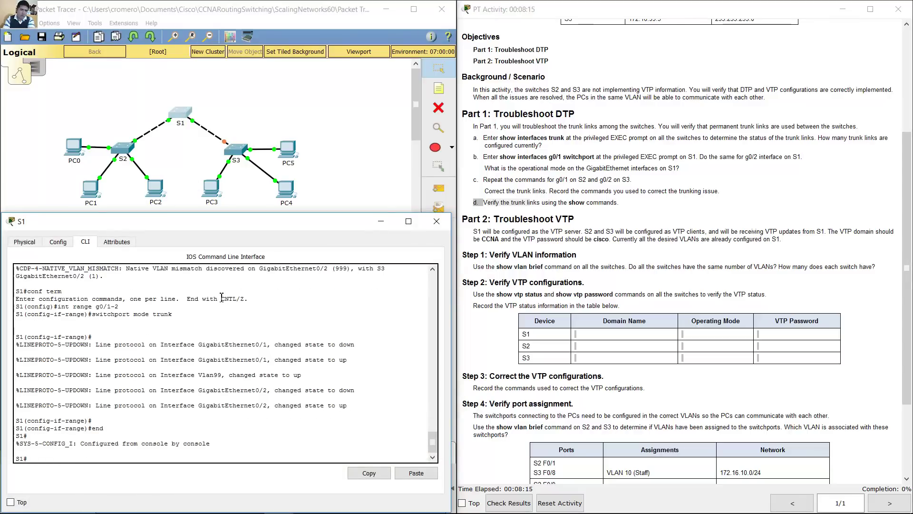
{"action": "type", "text": "conf term"}
{"action": "key", "text": "Up"}
{"action": "key", "text": "Up"}
{"action": "key", "text": "Up"}
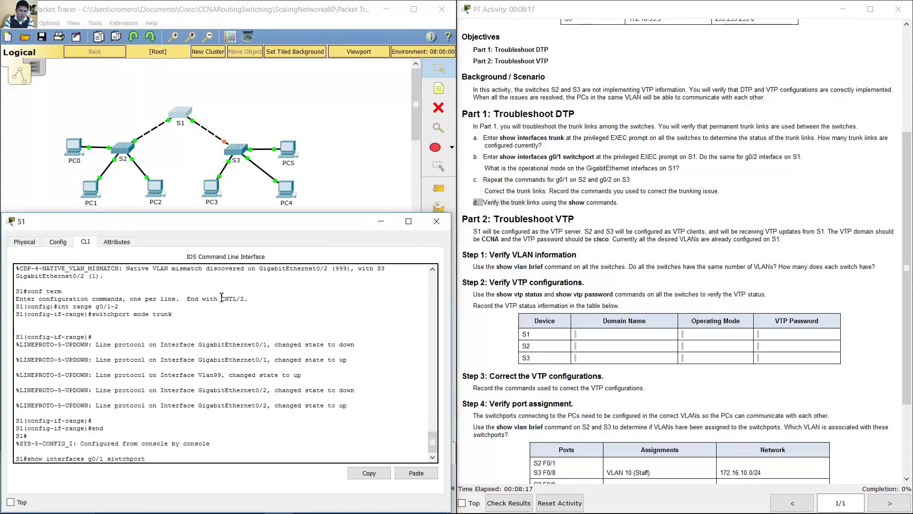
{"action": "key", "text": "Down"}
{"action": "key", "text": "Return"}
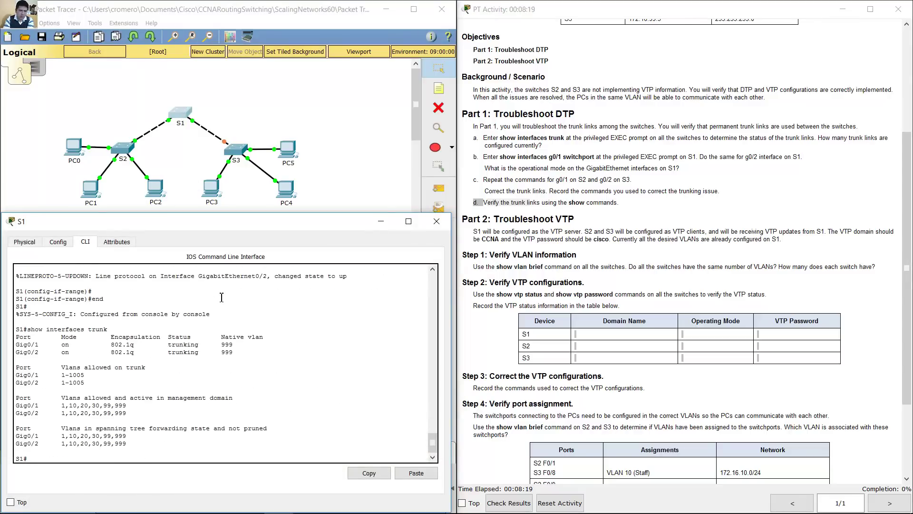
{"action": "left_click_drag", "start_coordinate": [17, 344], "coordinate": [252, 351]}
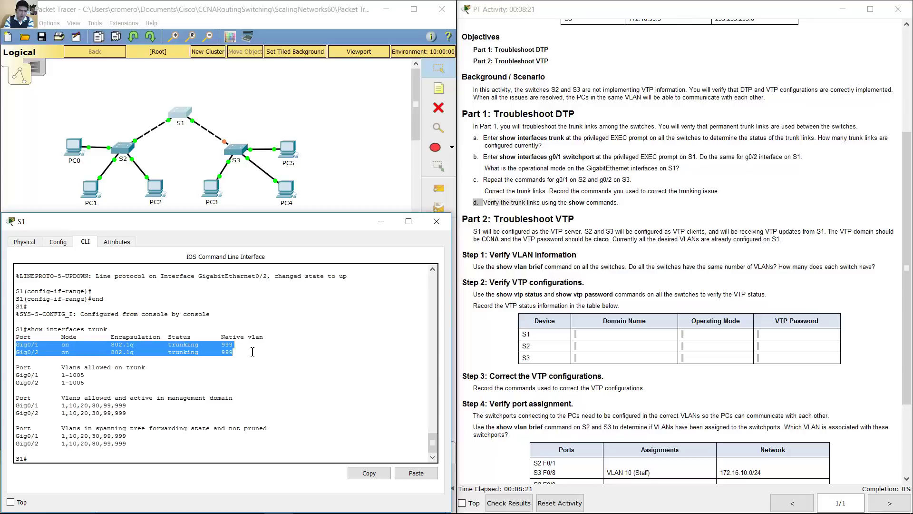
{"action": "left_click", "coordinate": [355, 158]}
Step: Verify with show interfaces trunk that S2's Gig0/1 trunks 802.1q on native VLAN 999
{"action": "left_click", "coordinate": [129, 142]}
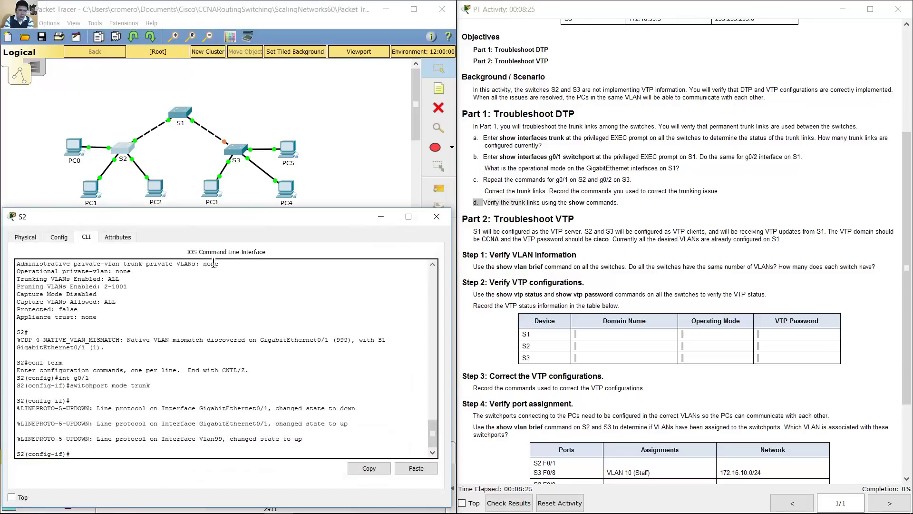
{"action": "type", "text": "end"}
{"action": "key", "text": "Return"}
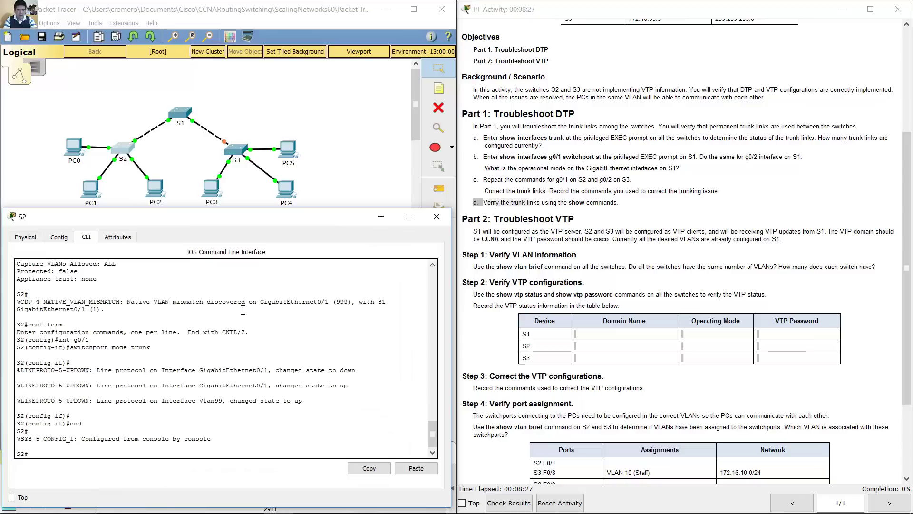
{"action": "type", "text": "show interfaces trunk"}
{"action": "key", "text": "Return"}
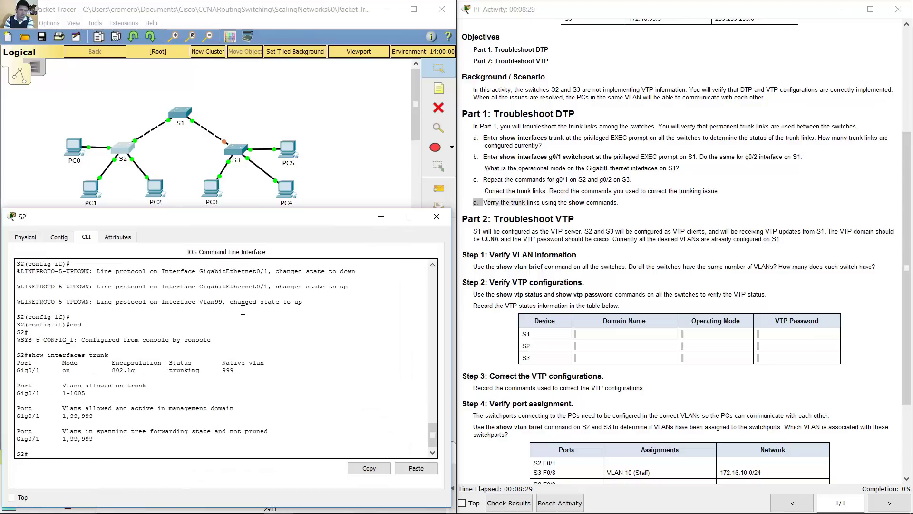
{"action": "left_click_drag", "start_coordinate": [19, 374], "coordinate": [240, 375]}
{"action": "left_click", "coordinate": [379, 217]}
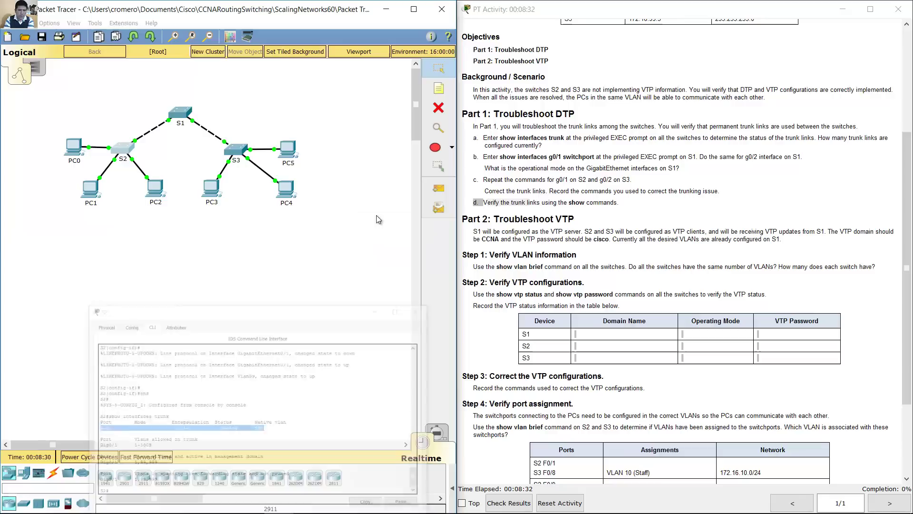
Step: Verify with show interfaces trunk that S3's Gig0/2 trunks 802.1q on native VLAN 999
{"action": "left_click", "coordinate": [240, 153]}
{"action": "left_click", "coordinate": [219, 351]}
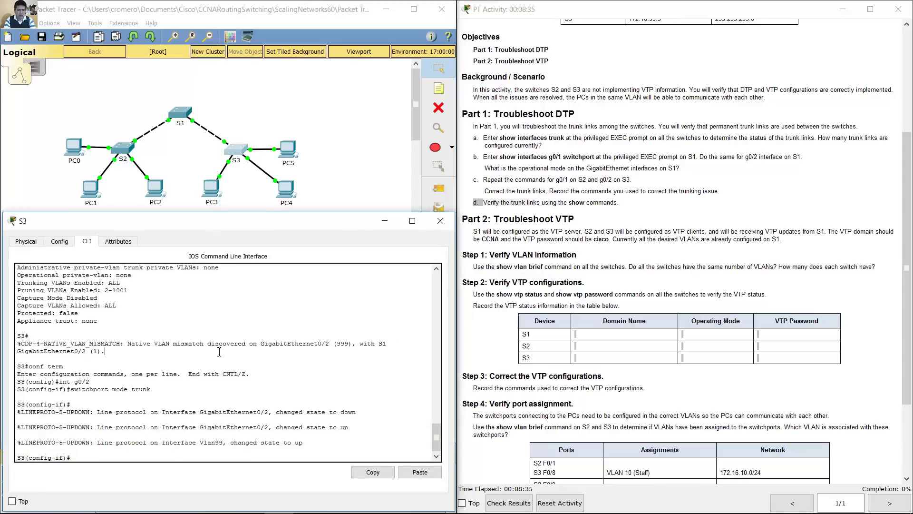
{"action": "type", "text": "end"}
{"action": "key", "text": "Return"}
{"action": "type", "text": "show interfaces trunk"}
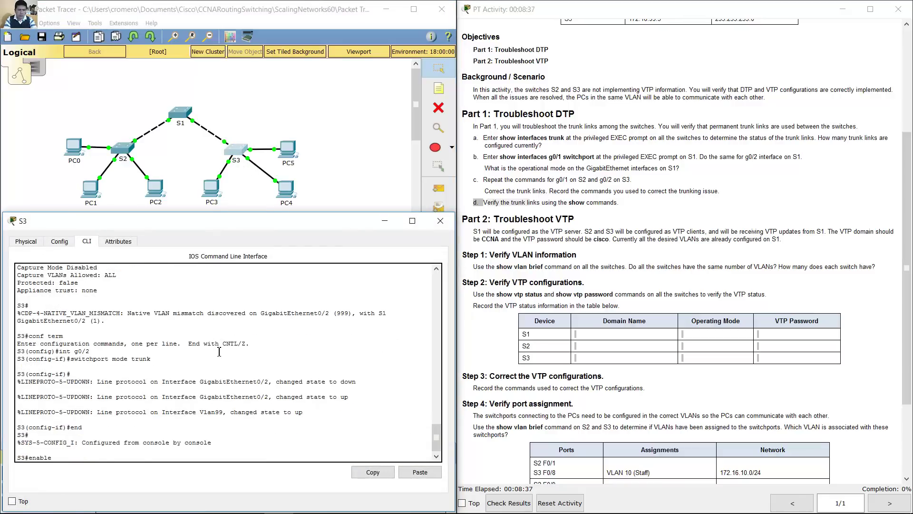
{"action": "key", "text": "Return"}
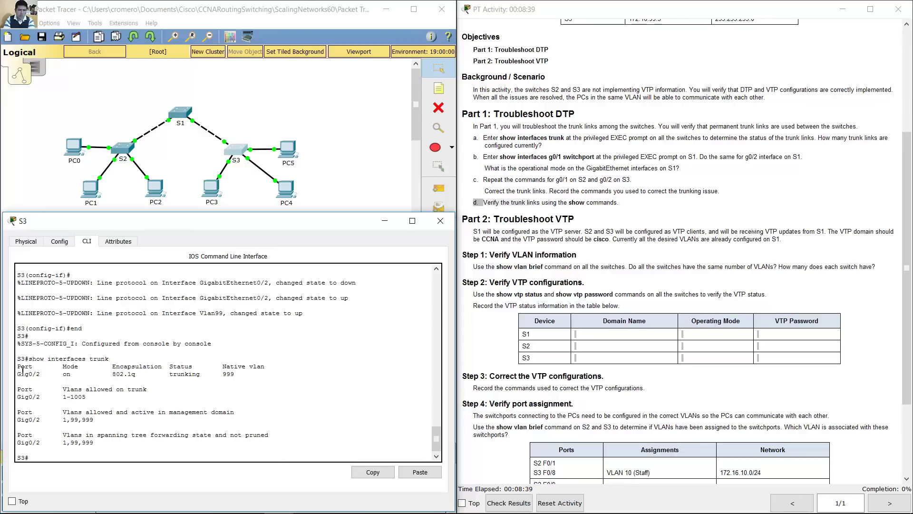
{"action": "left_click_drag", "start_coordinate": [18, 374], "coordinate": [234, 374]}
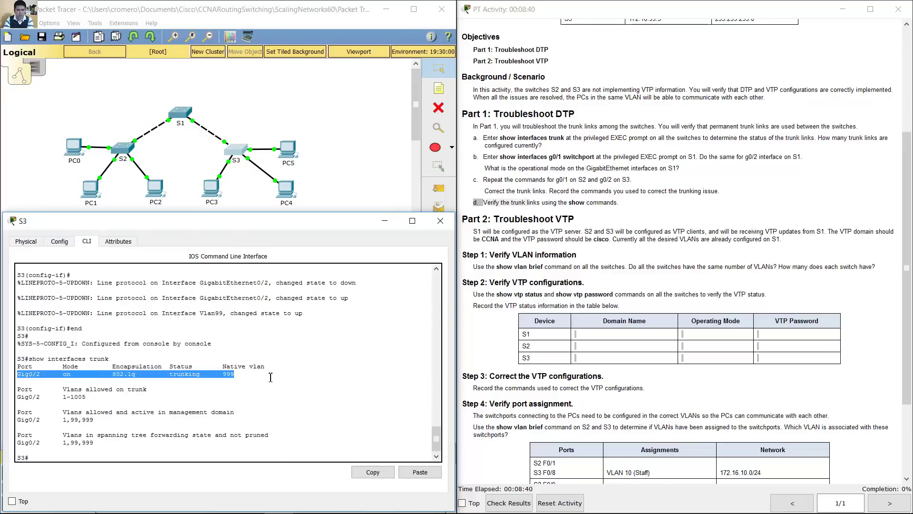
{"action": "left_click", "coordinate": [385, 220]}
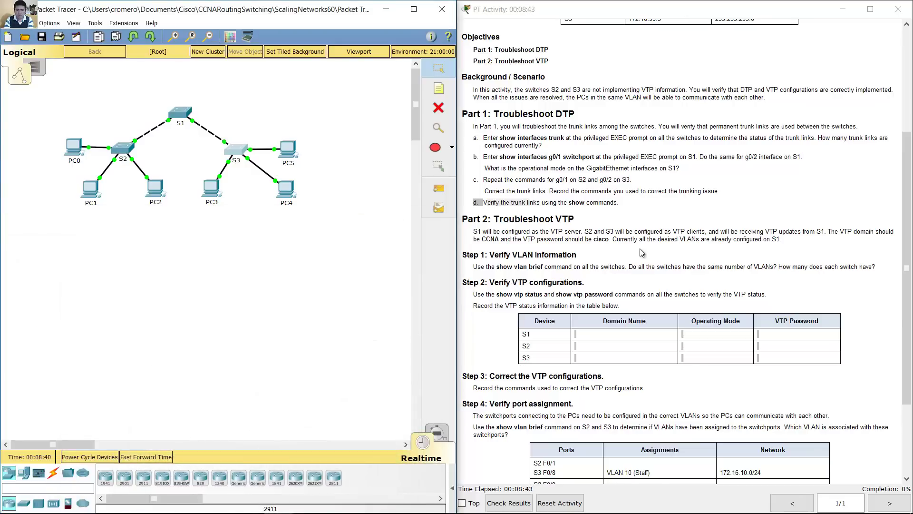
{"action": "left_click_drag", "start_coordinate": [907, 328], "coordinate": [906, 430]}
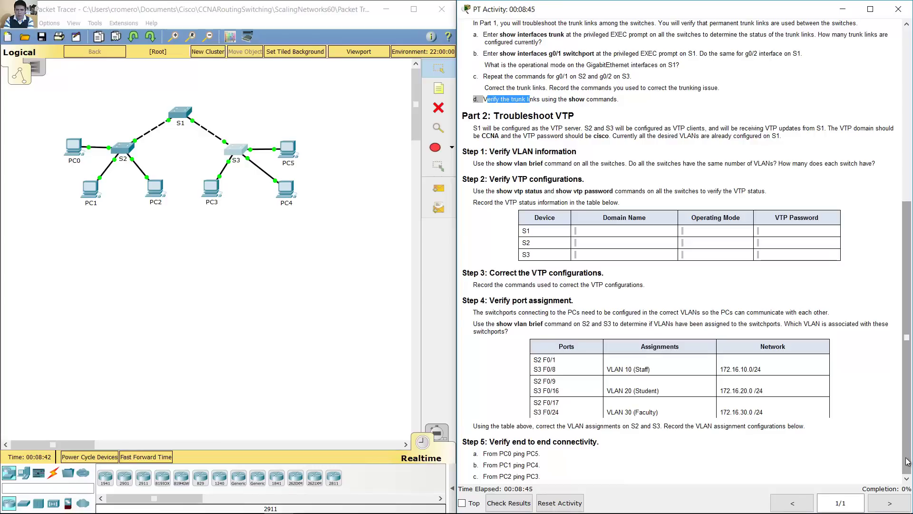
{"action": "left_click_drag", "start_coordinate": [493, 115], "coordinate": [578, 116]}
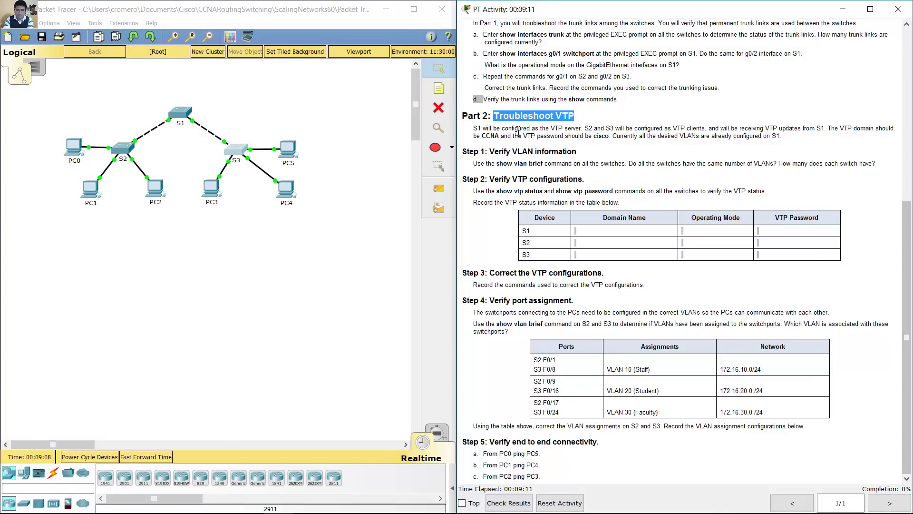
{"action": "left_click_drag", "start_coordinate": [474, 128], "coordinate": [705, 129]}
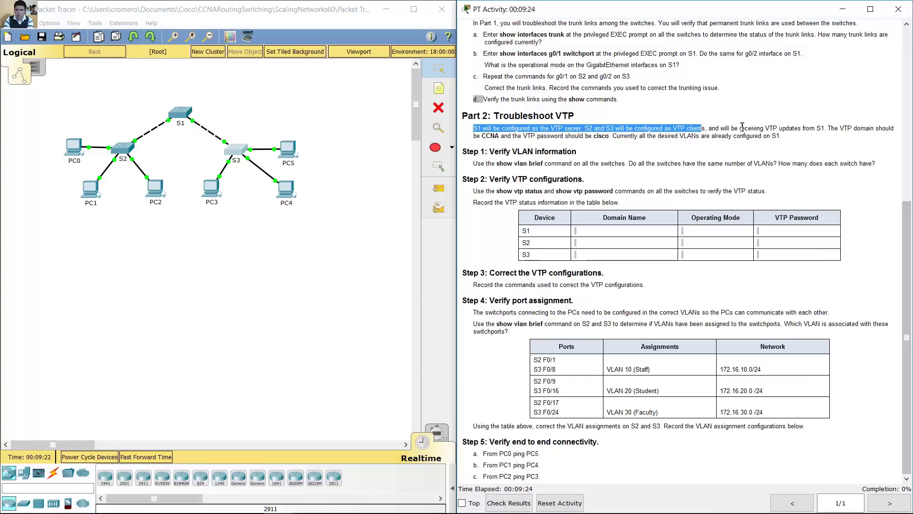
{"action": "left_click_drag", "start_coordinate": [840, 128], "coordinate": [614, 139]}
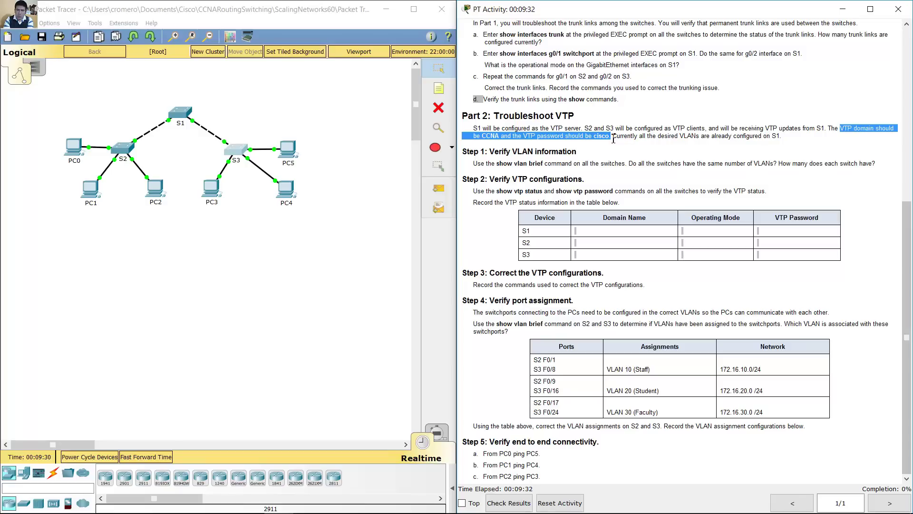
{"action": "left_click_drag", "start_coordinate": [480, 128], "coordinate": [617, 141]}
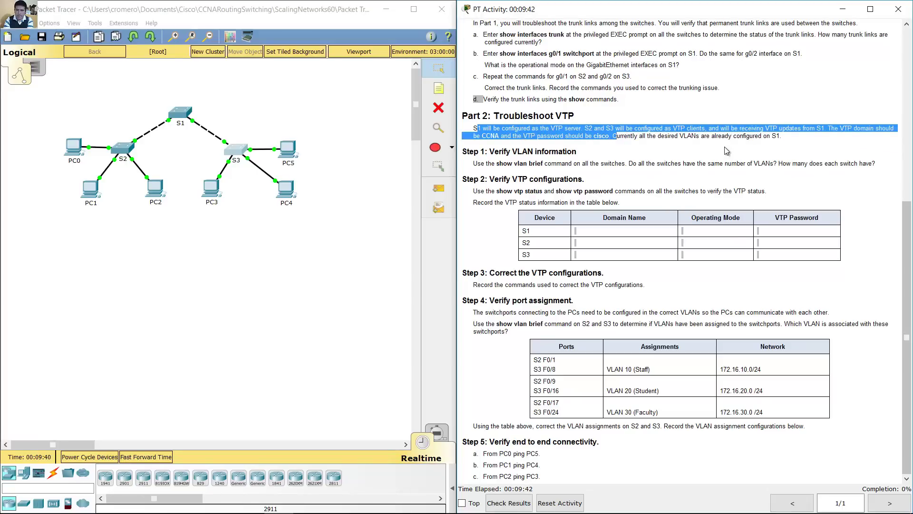
{"action": "left_click", "coordinate": [702, 151]}
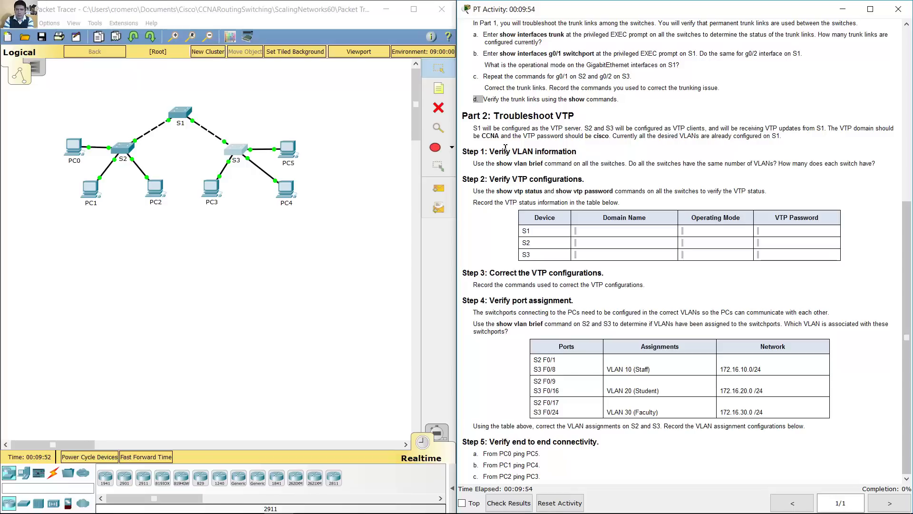
{"action": "left_click_drag", "start_coordinate": [495, 155], "coordinate": [583, 159]}
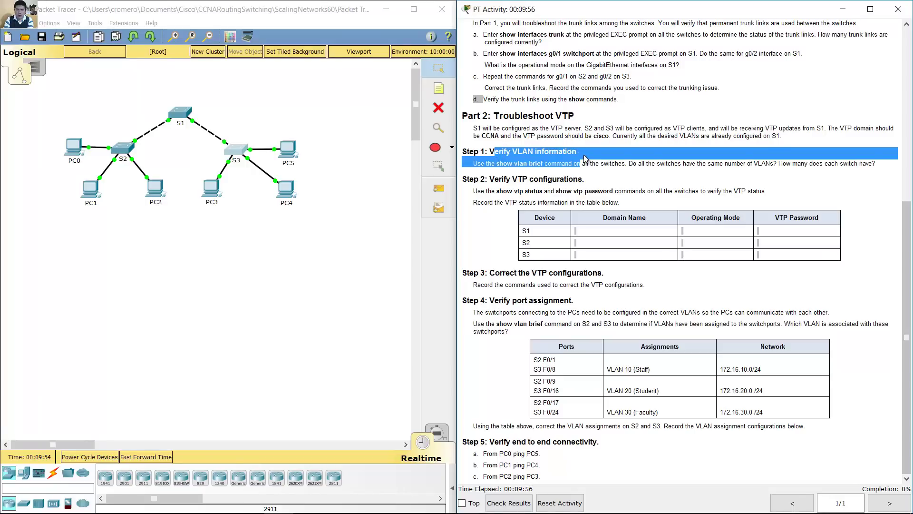
{"action": "left_click", "coordinate": [585, 159]}
{"action": "left_click_drag", "start_coordinate": [485, 163], "coordinate": [586, 167]}
{"action": "left_click", "coordinate": [519, 165]}
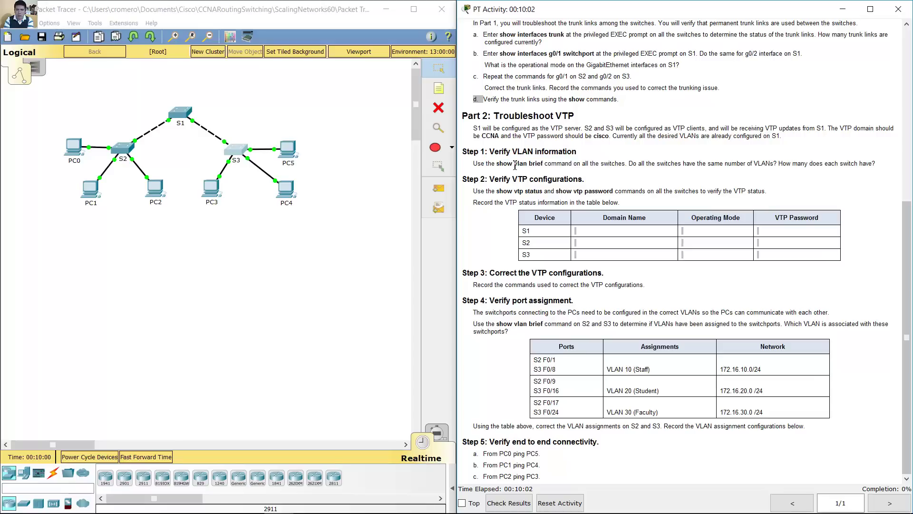
{"action": "left_click_drag", "start_coordinate": [500, 164], "coordinate": [622, 164]}
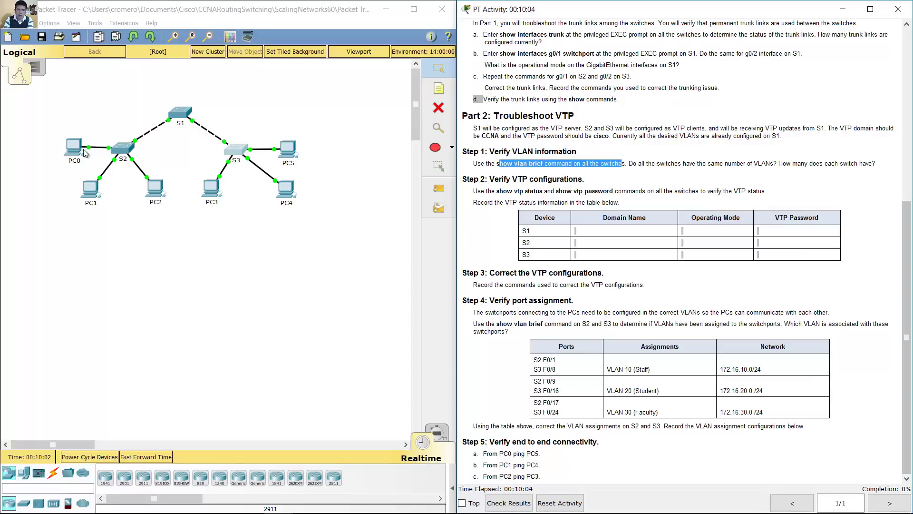
Step: List S1's VLAN table with show vlan brief, through VLAN 999
{"action": "left_click", "coordinate": [183, 114]}
{"action": "key", "text": "Return"}
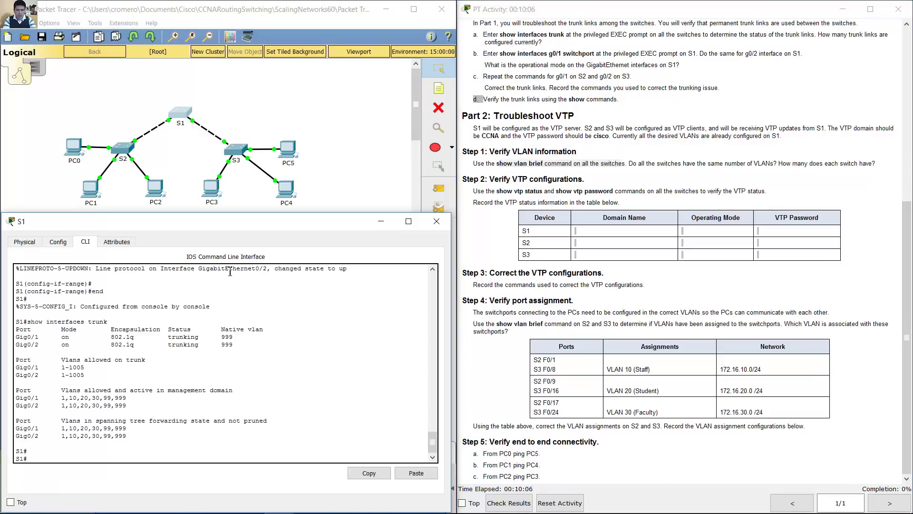
{"action": "type", "text": "show vlan brief"}
{"action": "key", "text": "Return"}
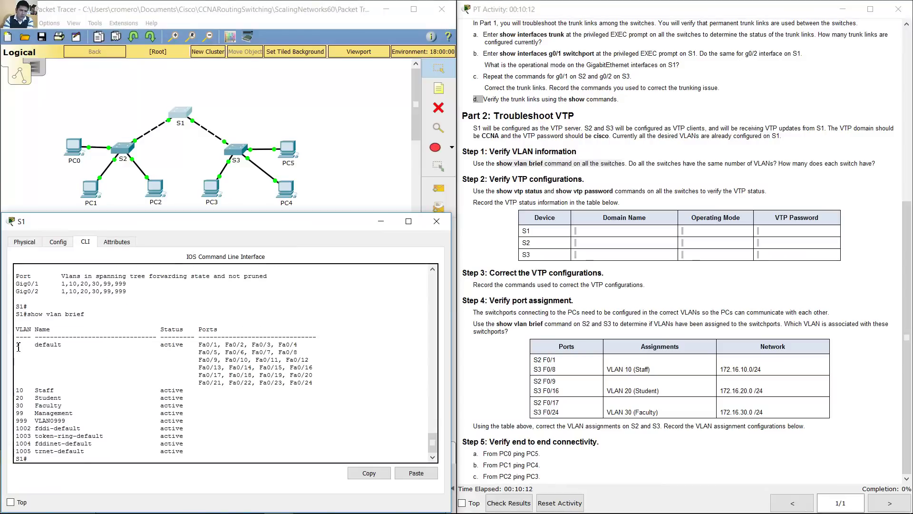
{"action": "left_click_drag", "start_coordinate": [18, 346], "coordinate": [196, 419]}
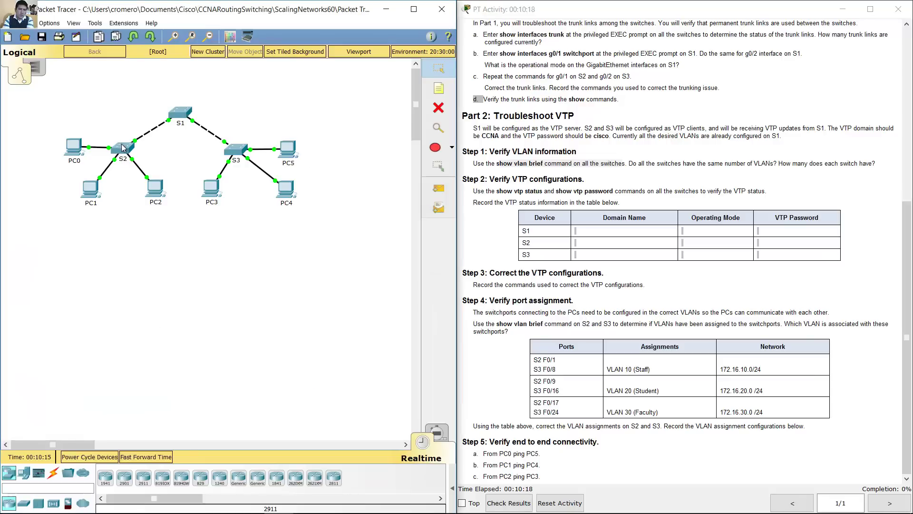
Step: Run show vlan brief on S2, showing only VLANs 1, 99, 999 and 1002–1005
{"action": "left_click", "coordinate": [123, 148]}
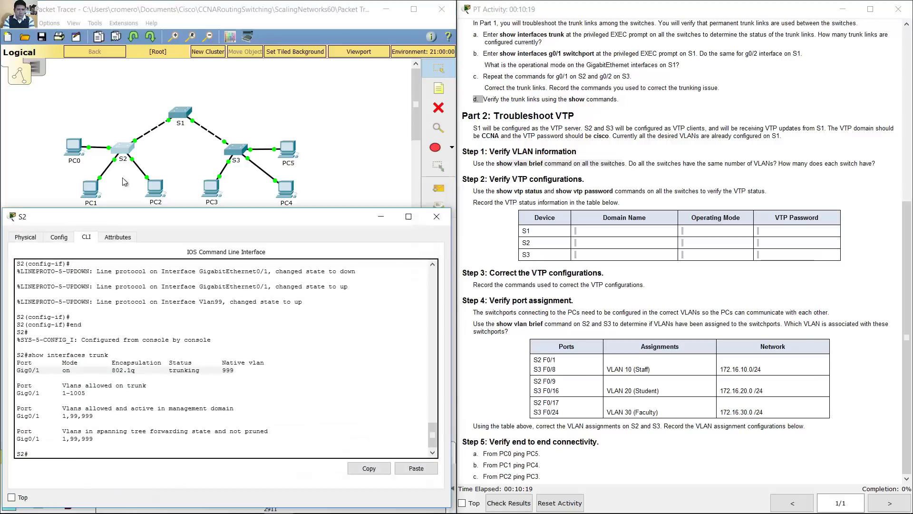
{"action": "left_click", "coordinate": [150, 282]}
{"action": "type", "text": "show vlan"}
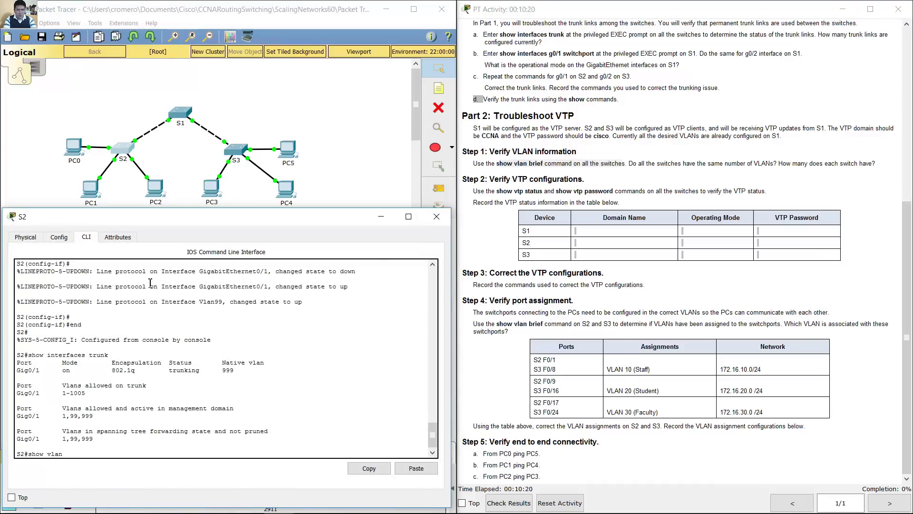
{"action": "type", "text": " brief"}
{"action": "key", "text": "Return"}
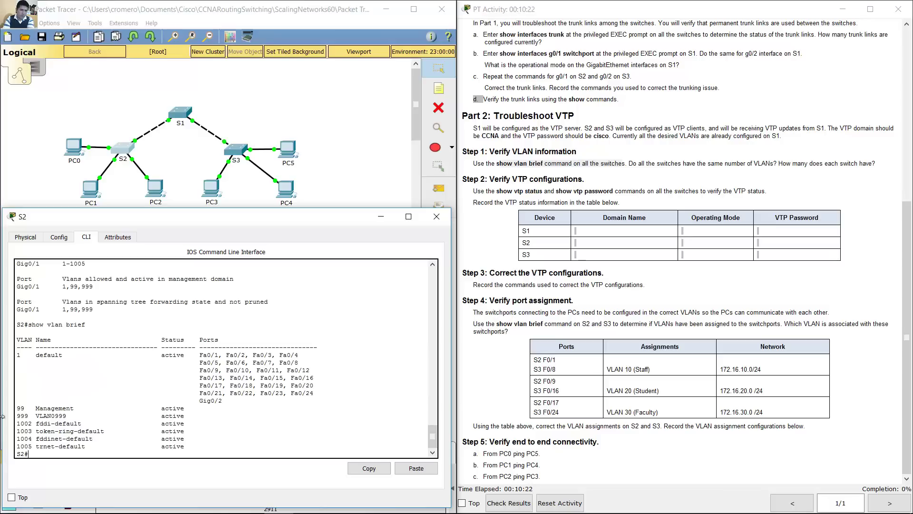
{"action": "left_click_drag", "start_coordinate": [20, 355], "coordinate": [216, 416]}
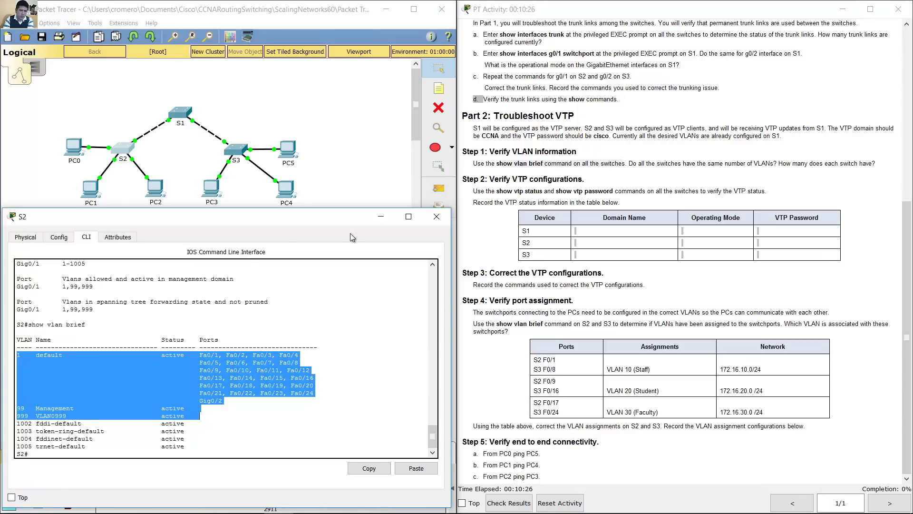
{"action": "left_click", "coordinate": [437, 217]}
Step: List S3's VLAN table, which also lacks VLANs 10, 20 and 30
{"action": "left_click", "coordinate": [236, 150]}
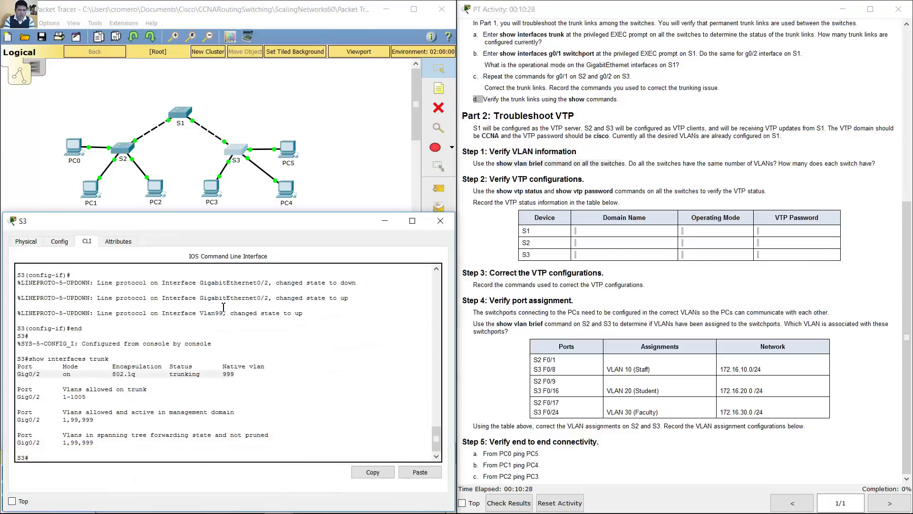
{"action": "type", "text": "show vl"}
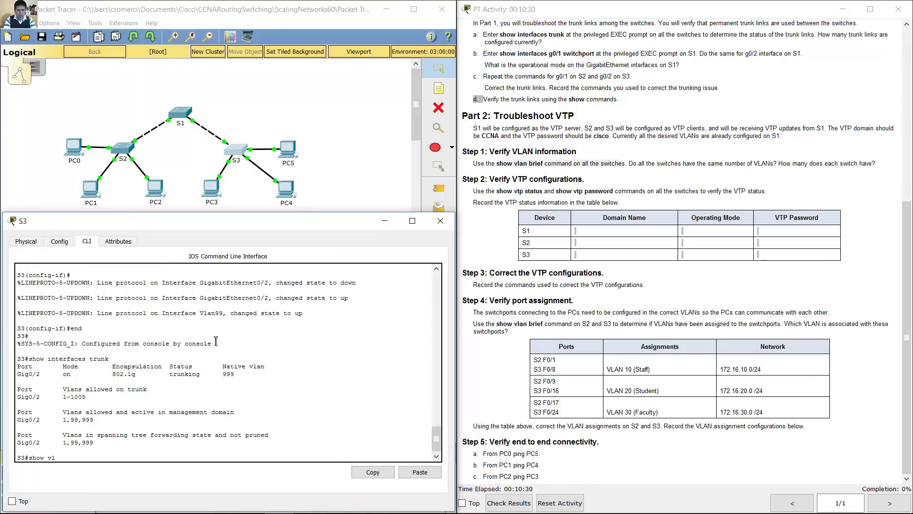
{"action": "type", "text": "an brief"}
{"action": "key", "text": "Return"}
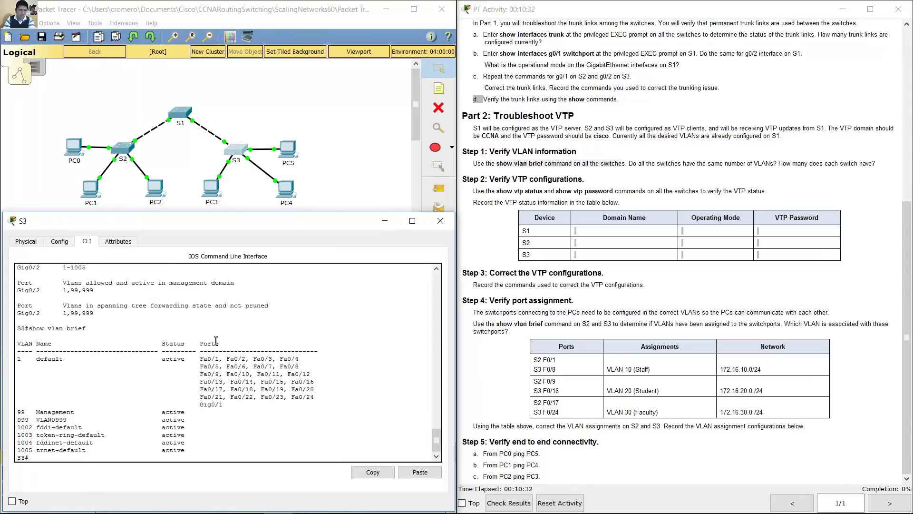
{"action": "left_click_drag", "start_coordinate": [16, 359], "coordinate": [247, 423]}
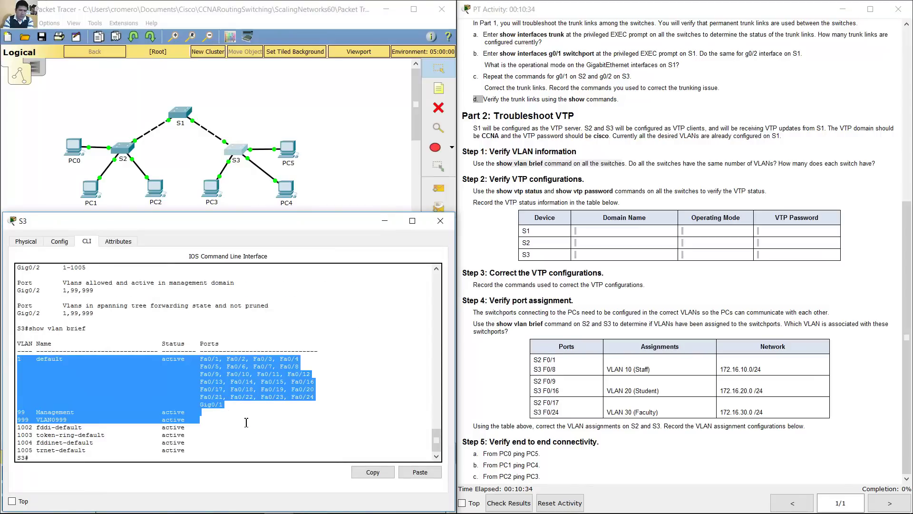
{"action": "left_click", "coordinate": [385, 221]}
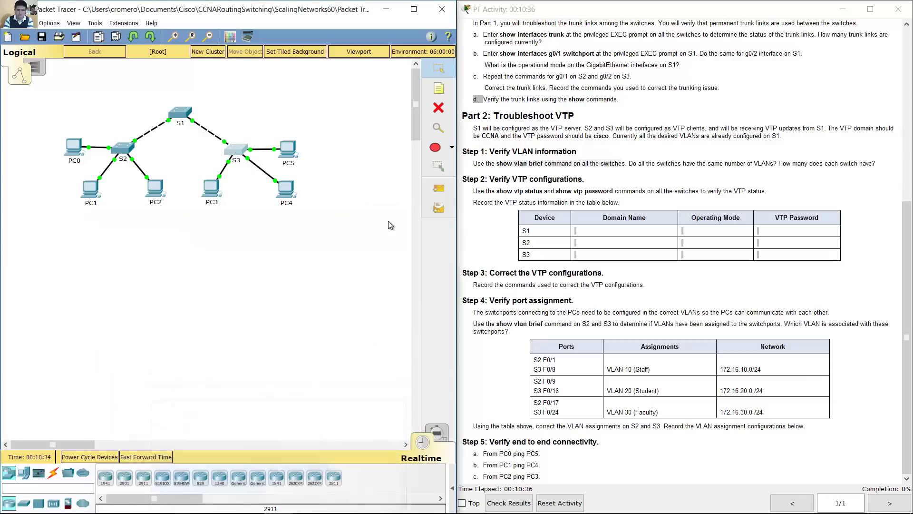
{"action": "left_click_drag", "start_coordinate": [633, 164], "coordinate": [894, 161]}
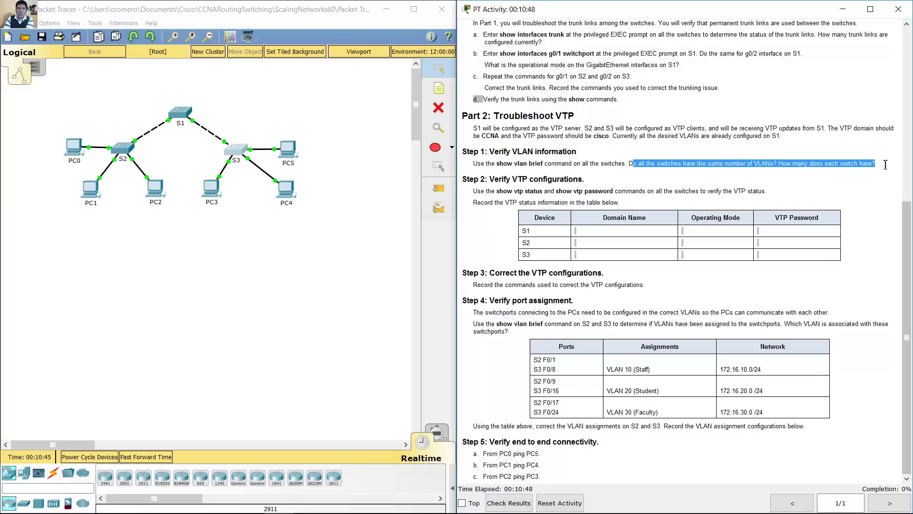
{"action": "left_click", "coordinate": [726, 178]}
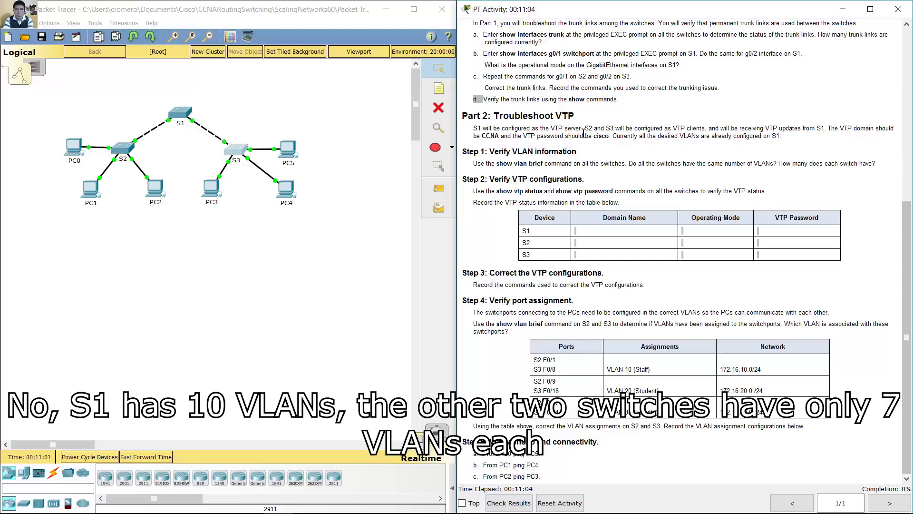
Step: Count the VLANs listed on S1, S2 and S3: ten on S1 versus seven on S3
{"action": "left_click", "coordinate": [181, 114]}
{"action": "left_click", "coordinate": [18, 354]}
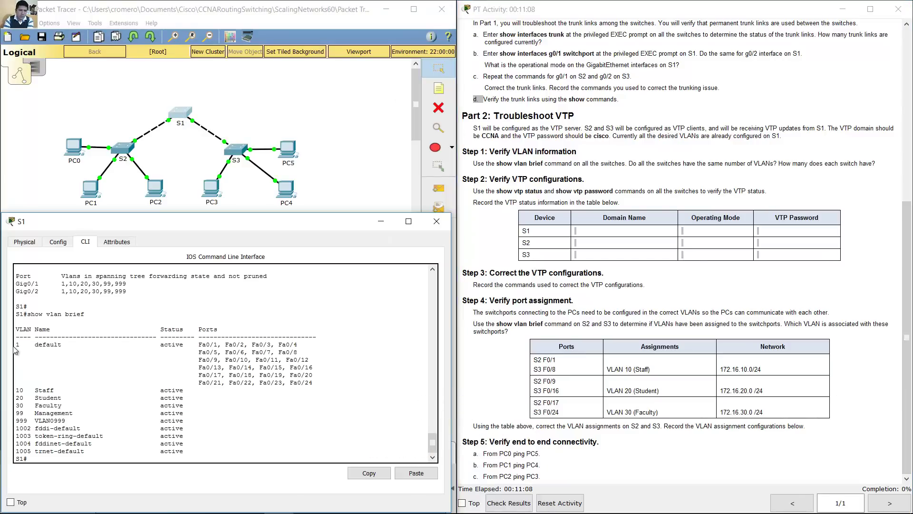
{"action": "left_click_drag", "start_coordinate": [17, 344], "coordinate": [133, 451]}
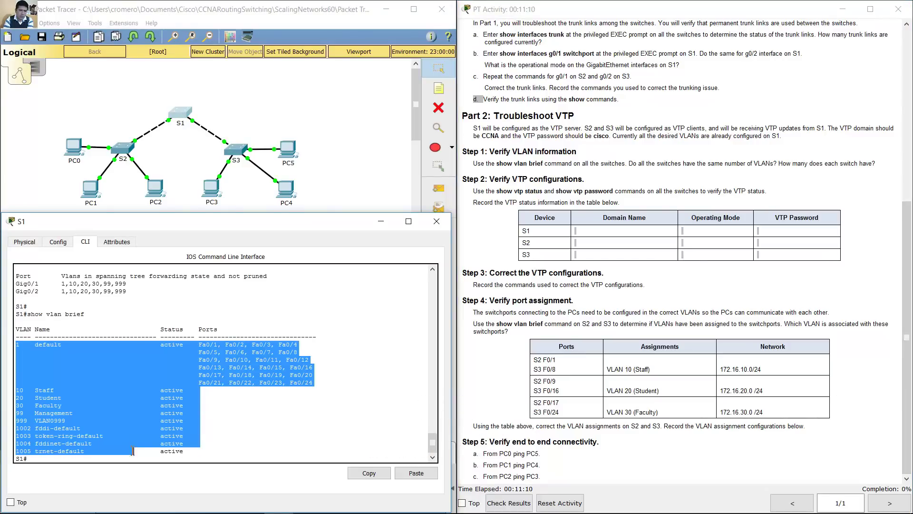
{"action": "left_click", "coordinate": [247, 85]}
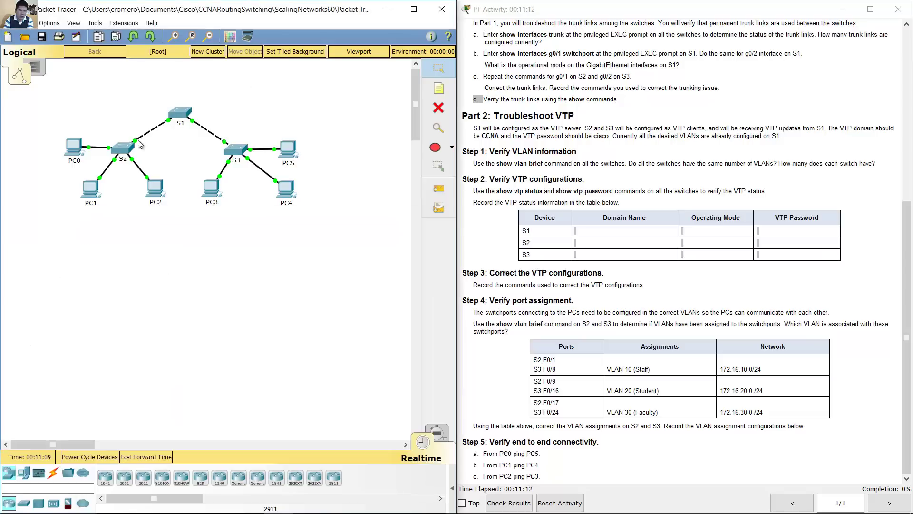
{"action": "left_click", "coordinate": [122, 149]}
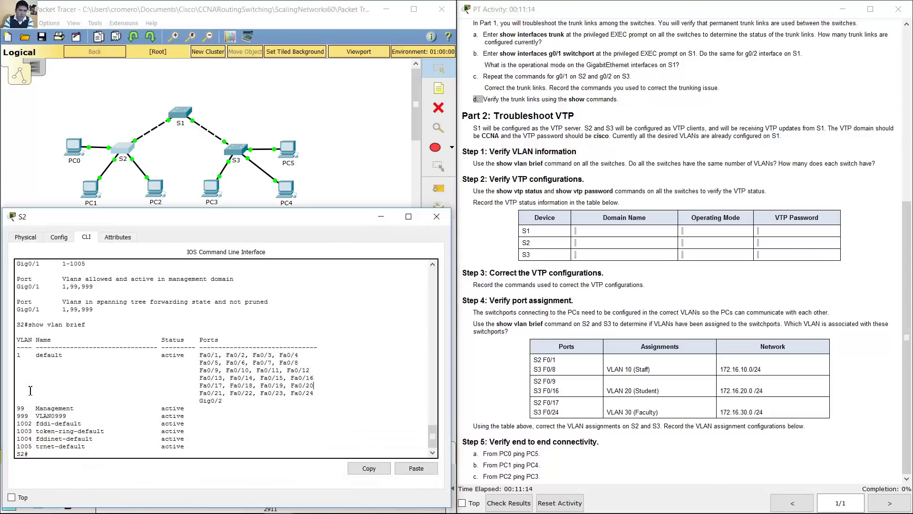
{"action": "left_click_drag", "start_coordinate": [18, 353], "coordinate": [214, 449]}
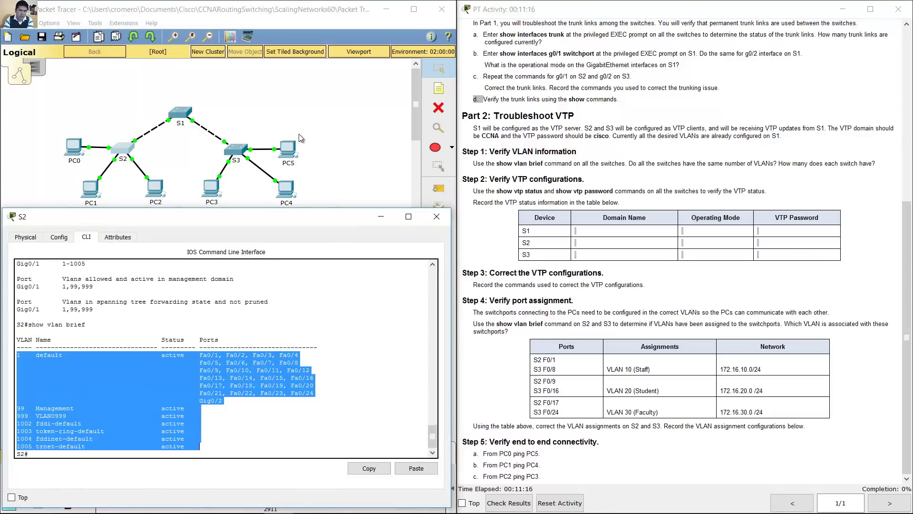
{"action": "left_click", "coordinate": [237, 153]}
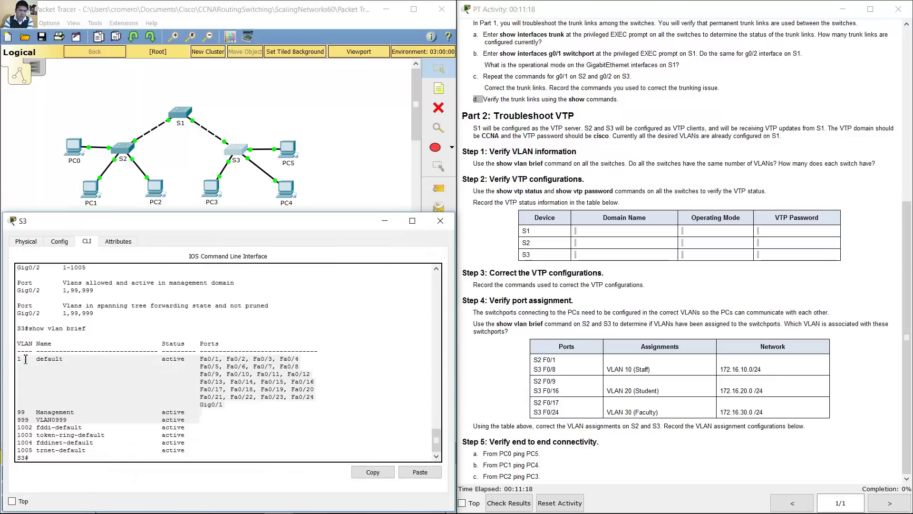
{"action": "left_click_drag", "start_coordinate": [18, 358], "coordinate": [243, 458]}
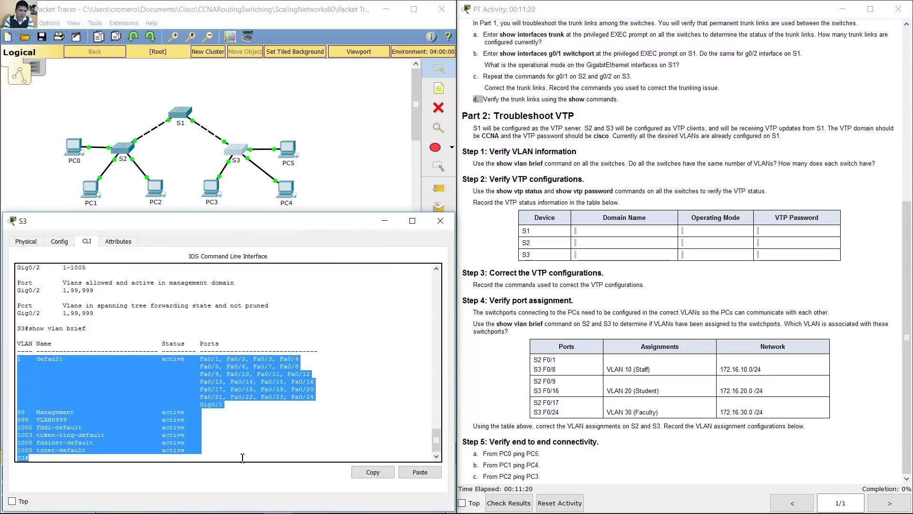
{"action": "left_click", "coordinate": [210, 443]}
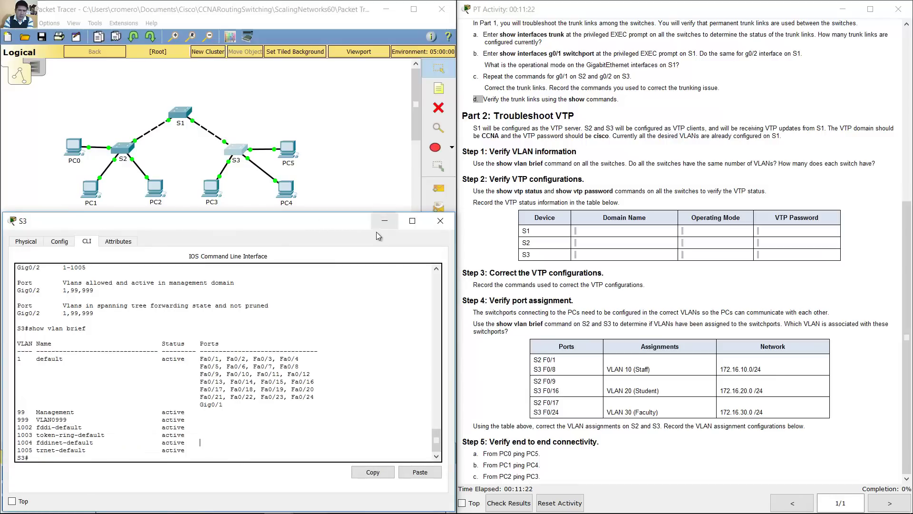
Step: Close S3's window and highlight Step 2's 'Verify VTP configurations' and show vtp status instructions
{"action": "left_click", "coordinate": [384, 222]}
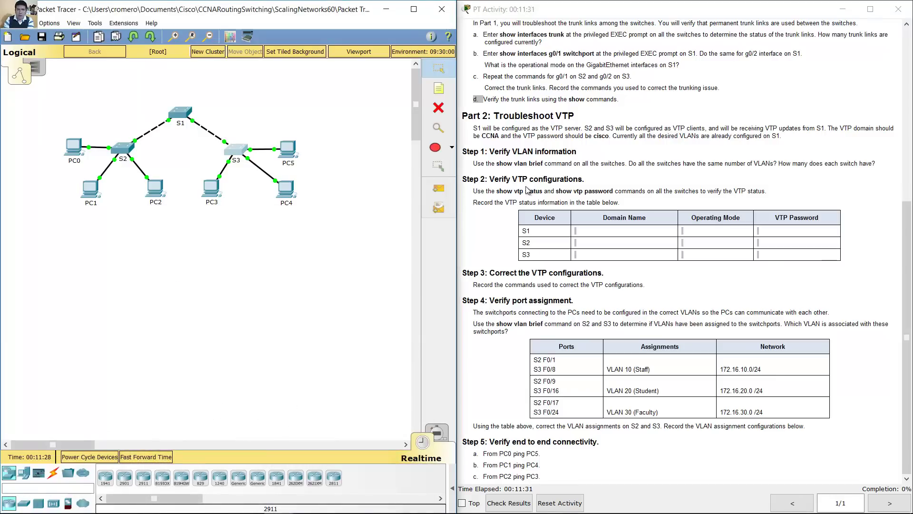
{"action": "left_click_drag", "start_coordinate": [494, 181], "coordinate": [590, 181]}
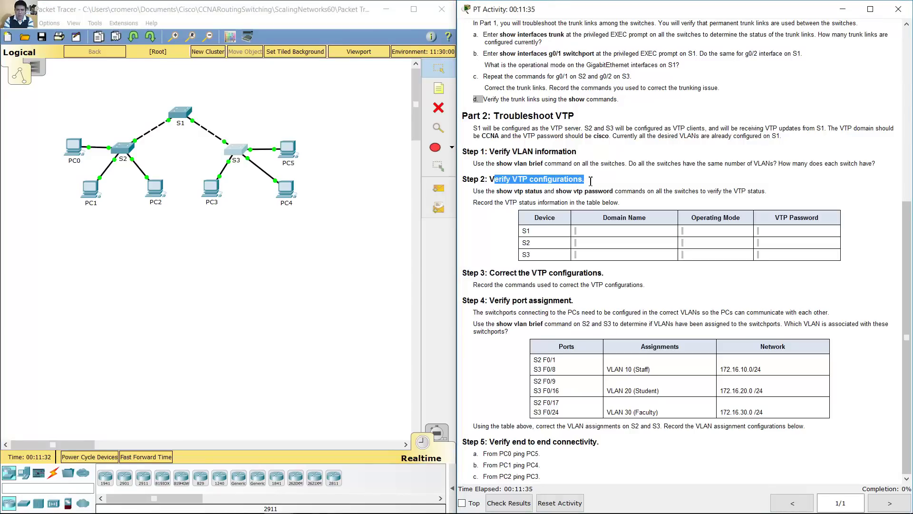
{"action": "left_click_drag", "start_coordinate": [496, 191], "coordinate": [615, 191]}
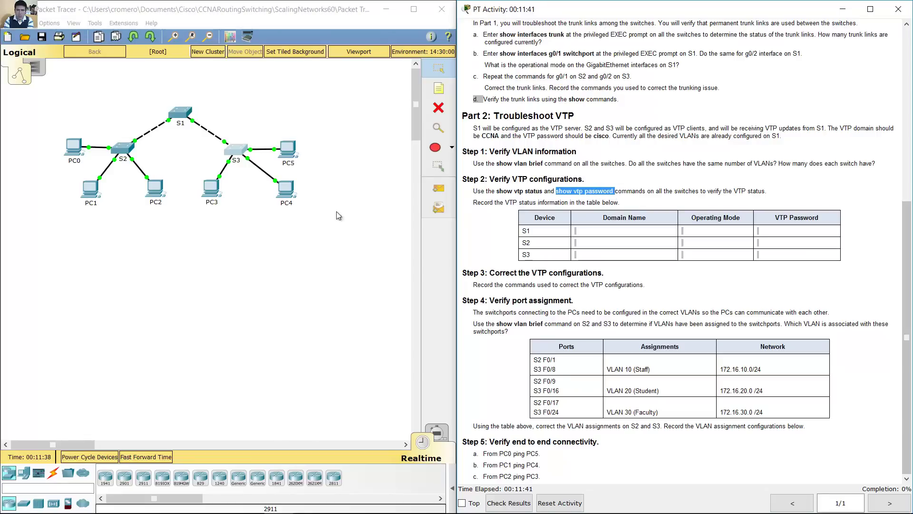
{"action": "left_click_drag", "start_coordinate": [660, 191], "coordinate": [715, 190]}
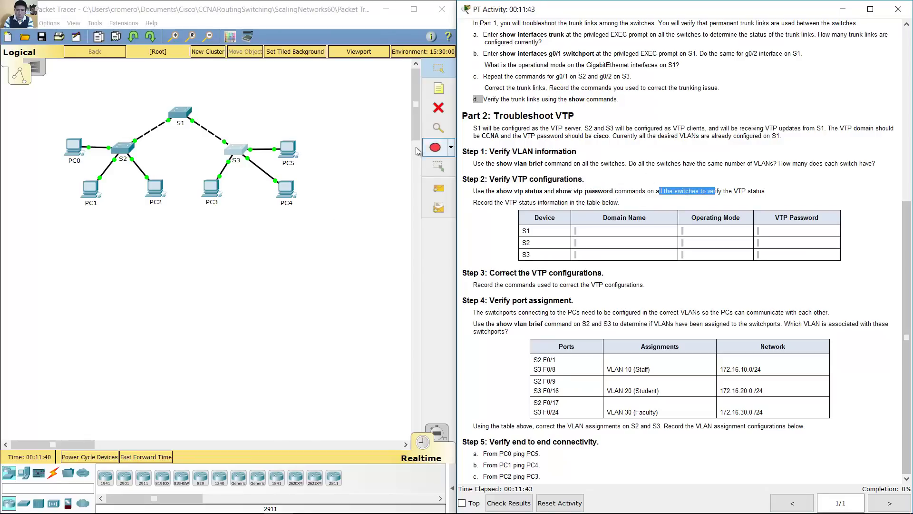
Step: Check S1's VTP status and password: Transparent mode, empty domain name, no password configured
{"action": "left_click", "coordinate": [186, 116]}
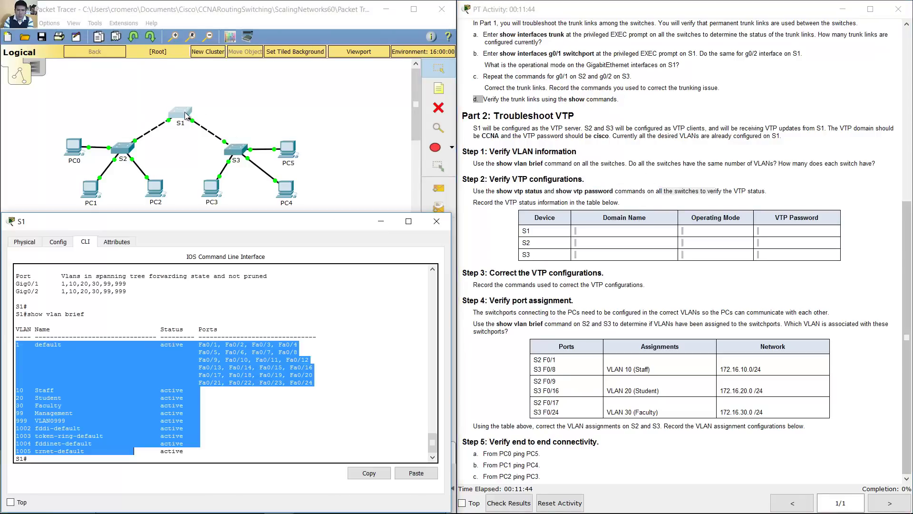
{"action": "left_click", "coordinate": [276, 362]}
{"action": "type", "text": "show vtp status"}
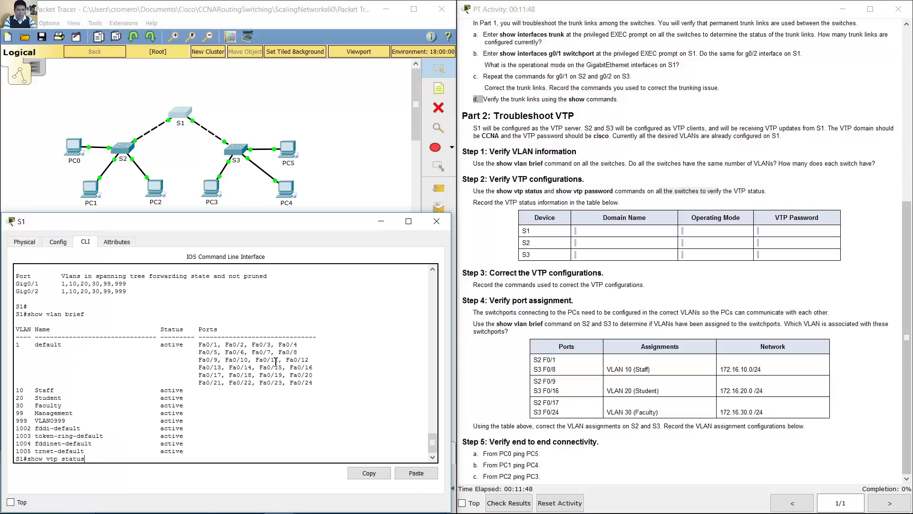
{"action": "key", "text": "Return"}
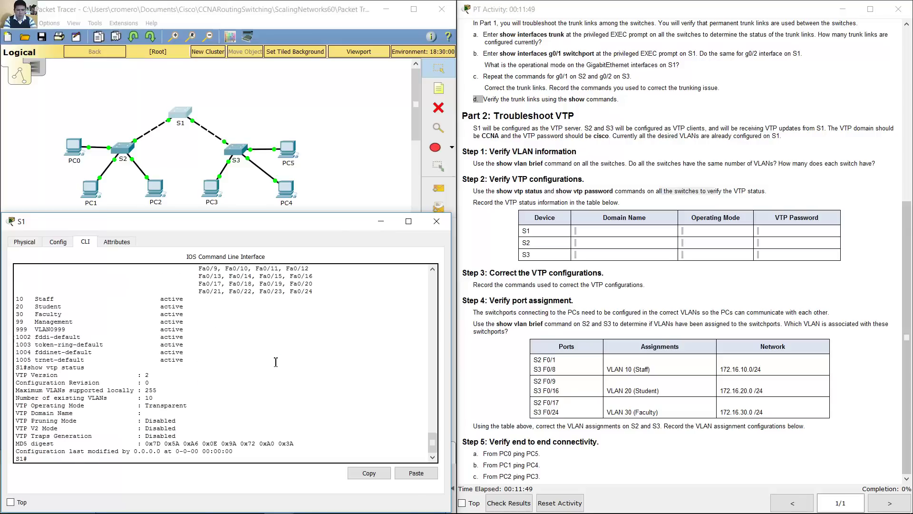
{"action": "type", "text": "show vtp password"}
{"action": "key", "text": "Return"}
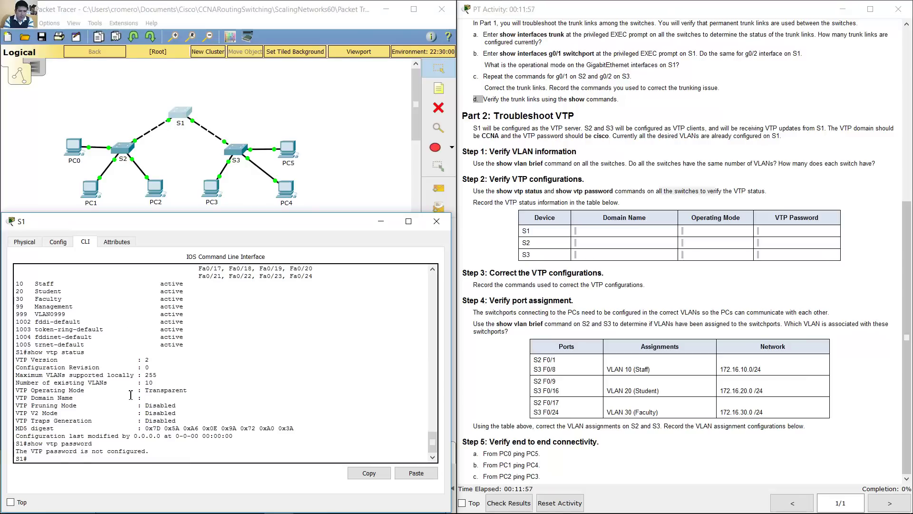
{"action": "left_click_drag", "start_coordinate": [141, 392], "coordinate": [192, 391]}
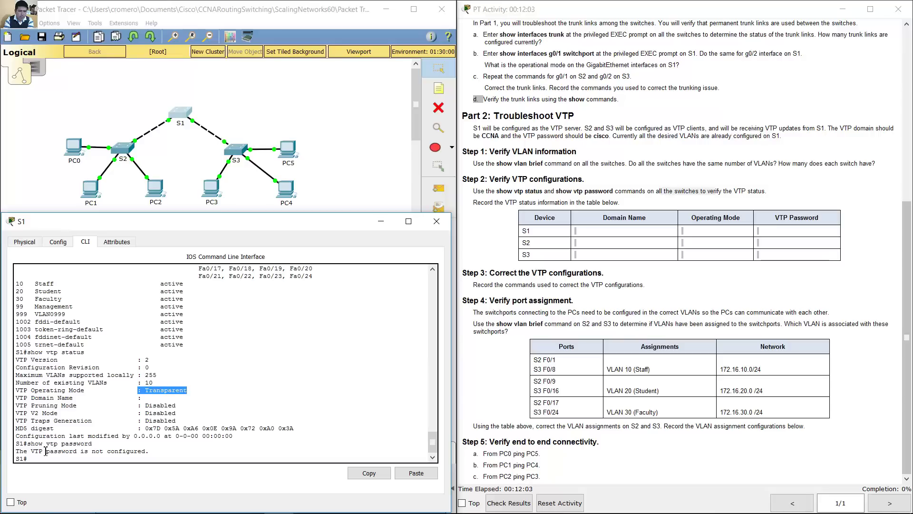
{"action": "left_click", "coordinate": [72, 451]}
{"action": "left_click_drag", "start_coordinate": [50, 451], "coordinate": [141, 452]}
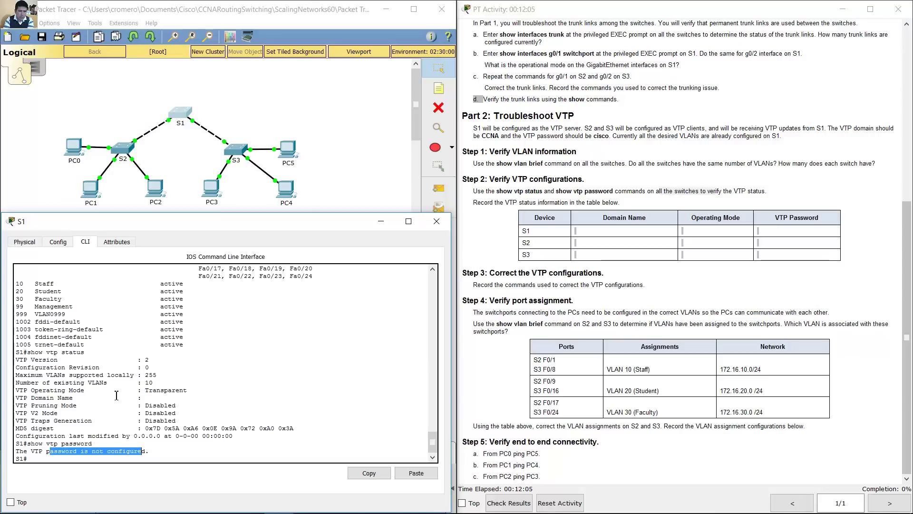
{"action": "left_click_drag", "start_coordinate": [39, 398], "coordinate": [158, 397]}
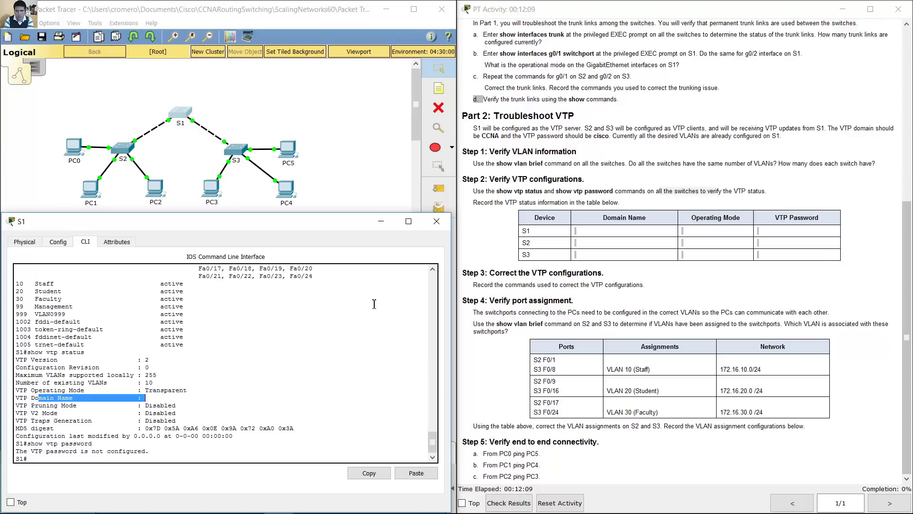
{"action": "left_click", "coordinate": [128, 148]}
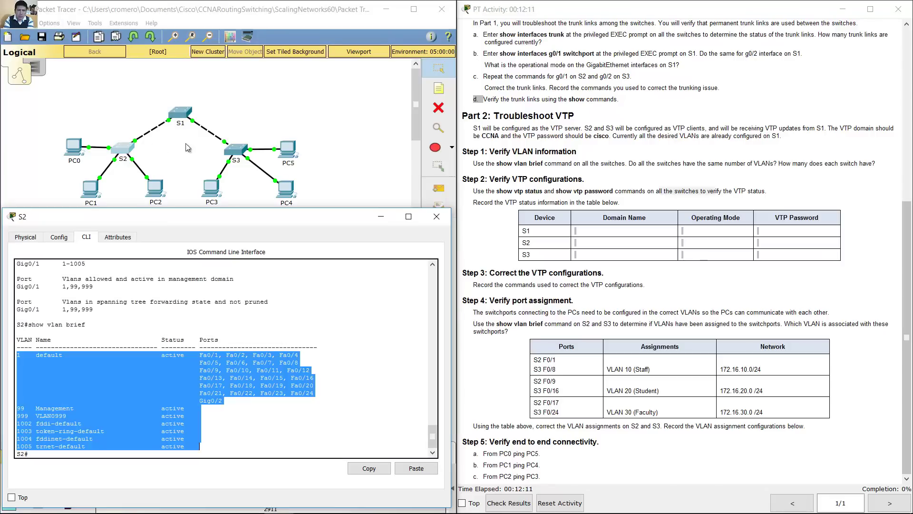
Step: Check S2's VTP status and password: Transparent mode, domain ccna, 7 VLANs, no password
{"action": "left_click", "coordinate": [287, 312]}
{"action": "type", "text": "show vtp s"}
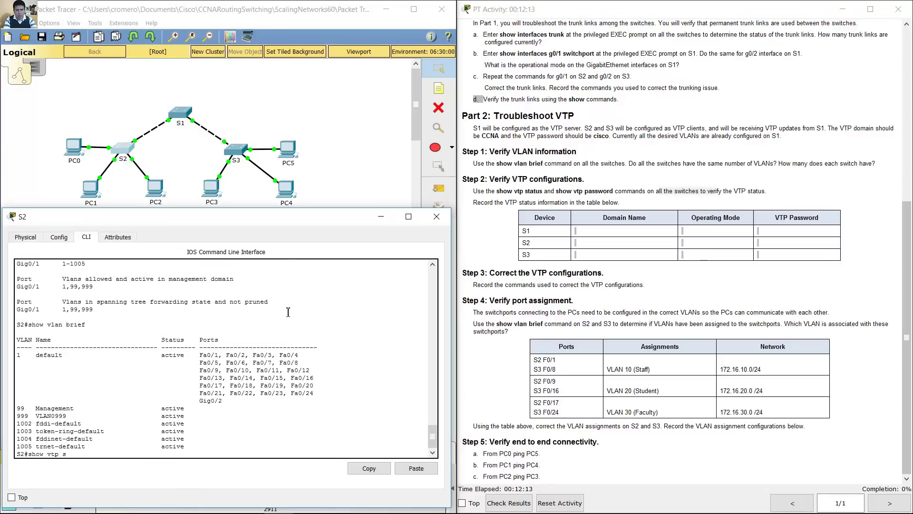
{"action": "type", "text": "tatus"}
{"action": "key", "text": "Return"}
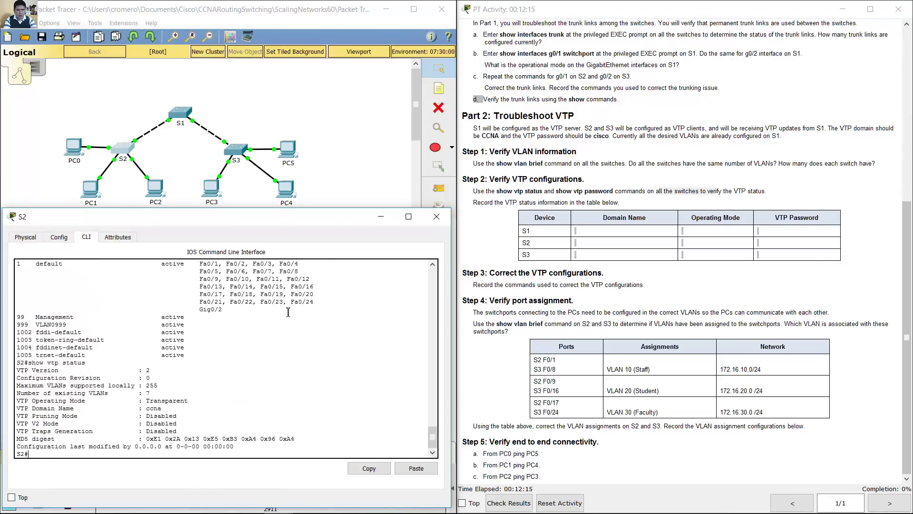
{"action": "type", "text": "show pas"}
{"action": "type", "text": "tp "}
{"action": "type", "text": "password"}
{"action": "key", "text": "Return"}
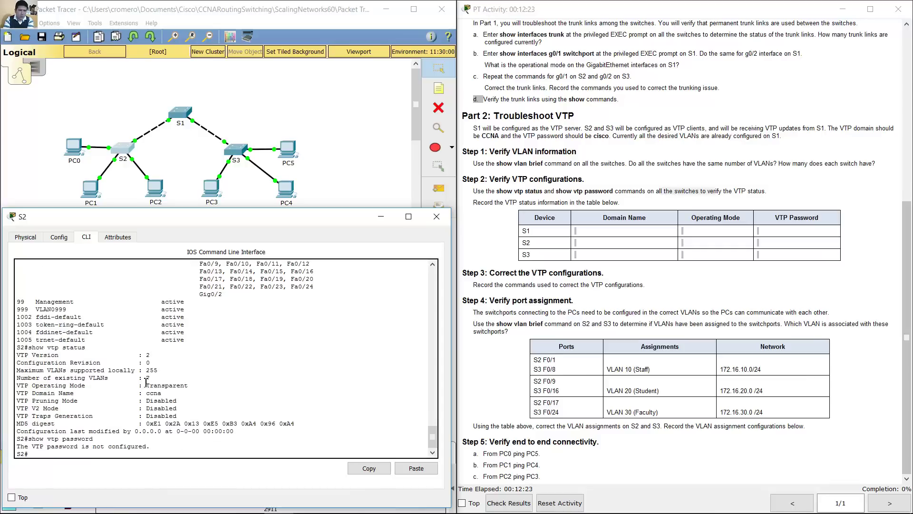
{"action": "mouse_move", "coordinate": [144, 385]}
{"action": "left_mouse_down"}
{"action": "mouse_move", "coordinate": [207, 384]}
{"action": "mouse_move", "coordinate": [144, 396]}
{"action": "left_mouse_up"}
{"action": "left_click_drag", "start_coordinate": [91, 446], "coordinate": [174, 458]}
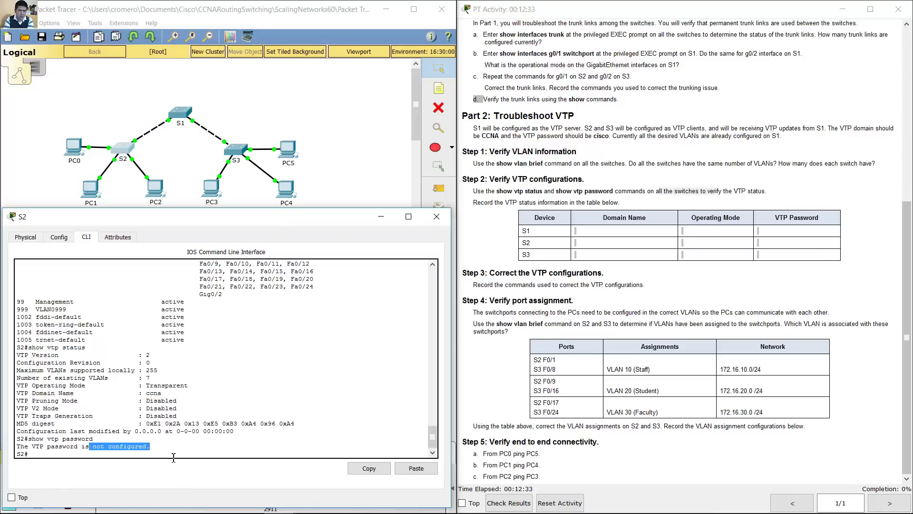
Step: Check S3's VTP status and password: Transparent mode, domain CCNA, 7 VLANs, password set
{"action": "left_click", "coordinate": [237, 150]}
{"action": "type", "text": "show"}
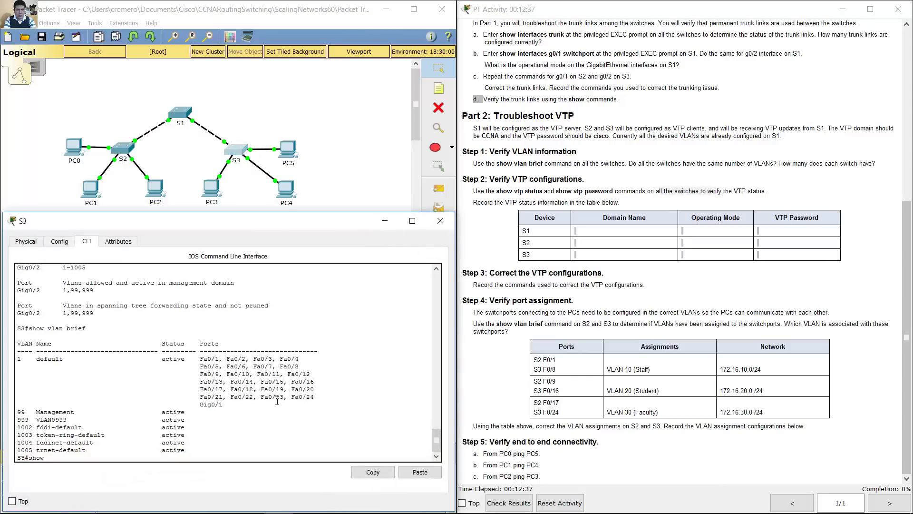
{"action": "type", "text": " vtp stast"}
{"action": "key", "text": "Return"}
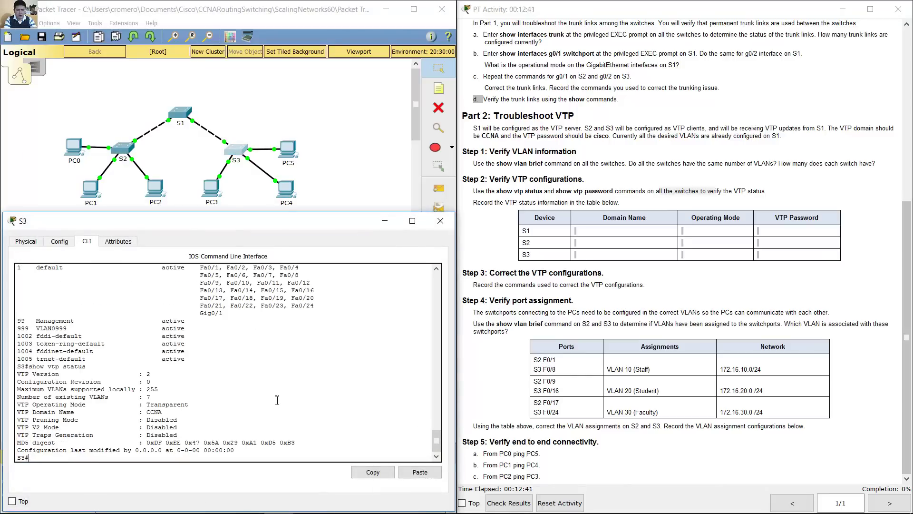
{"action": "type", "text": "sho"}
{"action": "type", "text": "w tvp"}
{"action": "key", "text": "BackSpace"}
{"action": "key", "text": "BackSpace"}
{"action": "key", "text": "BackSpace"}
{"action": "type", "text": "vt"}
{"action": "key", "text": "Return"}
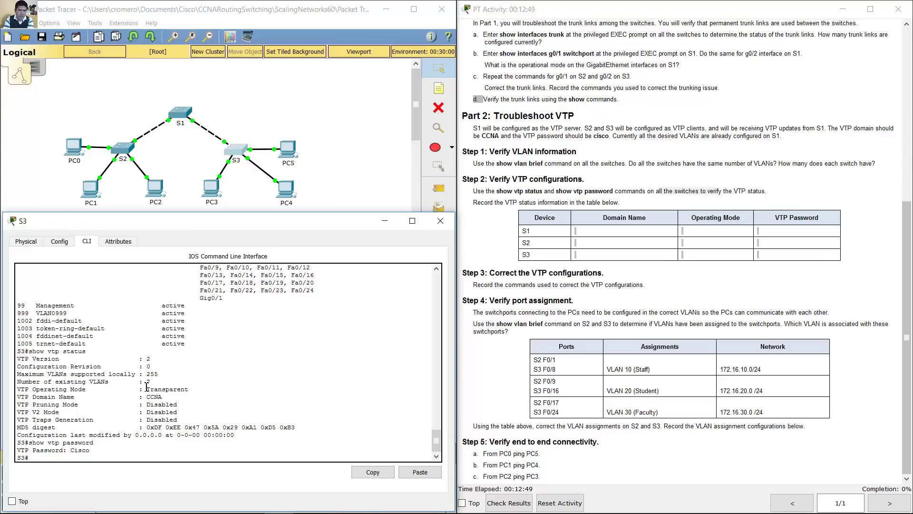
{"action": "left_click_drag", "start_coordinate": [146, 386], "coordinate": [195, 391]}
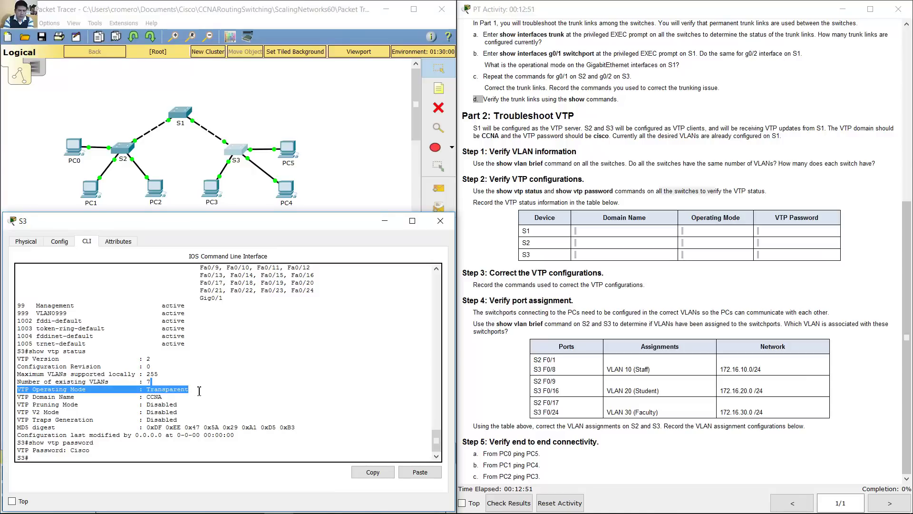
{"action": "left_click_drag", "start_coordinate": [141, 398], "coordinate": [166, 397]}
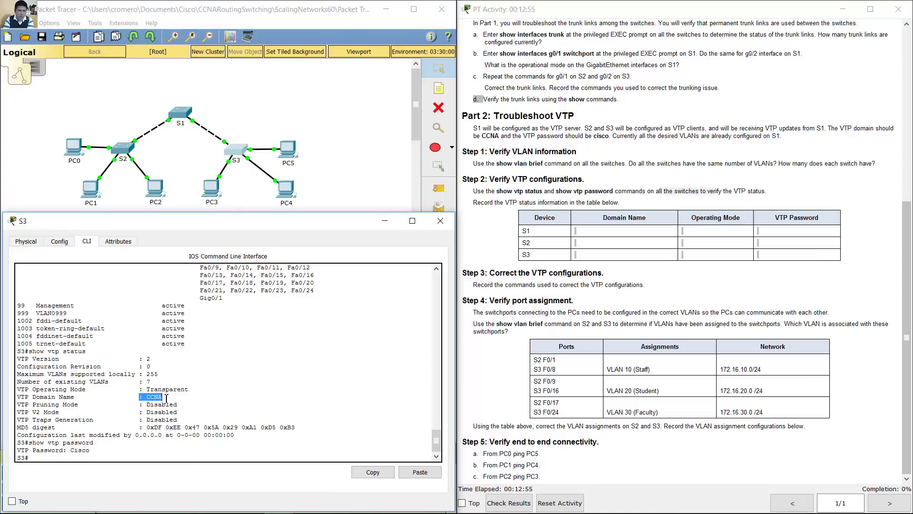
{"action": "left_click_drag", "start_coordinate": [55, 450], "coordinate": [98, 448]}
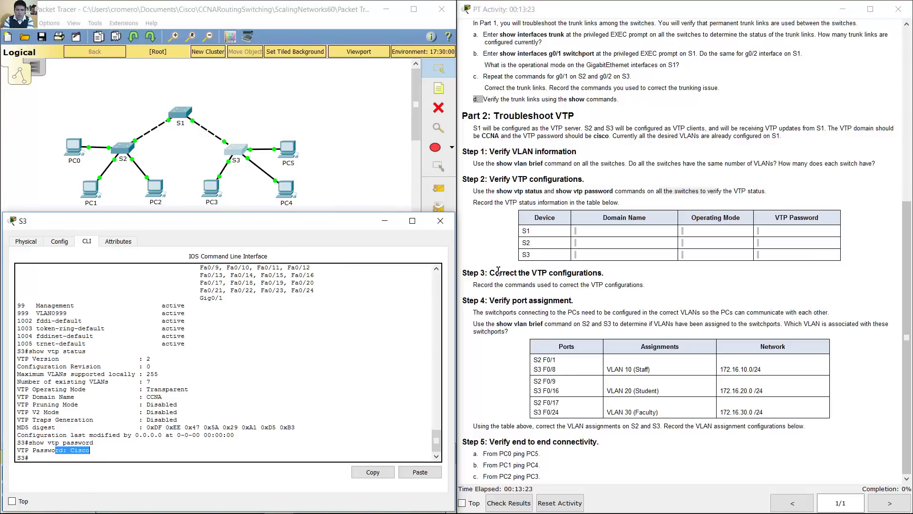
Step: Highlight the Step 3 correction instructions and bring up S1's console prompt
{"action": "left_click_drag", "start_coordinate": [496, 272], "coordinate": [528, 275]}
{"action": "left_click_drag", "start_coordinate": [531, 275], "coordinate": [545, 284]}
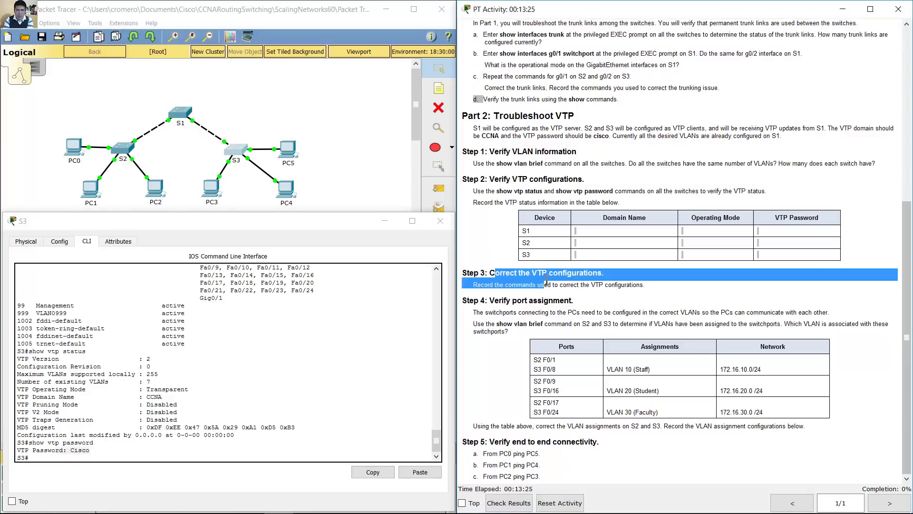
{"action": "left_click", "coordinate": [185, 118]}
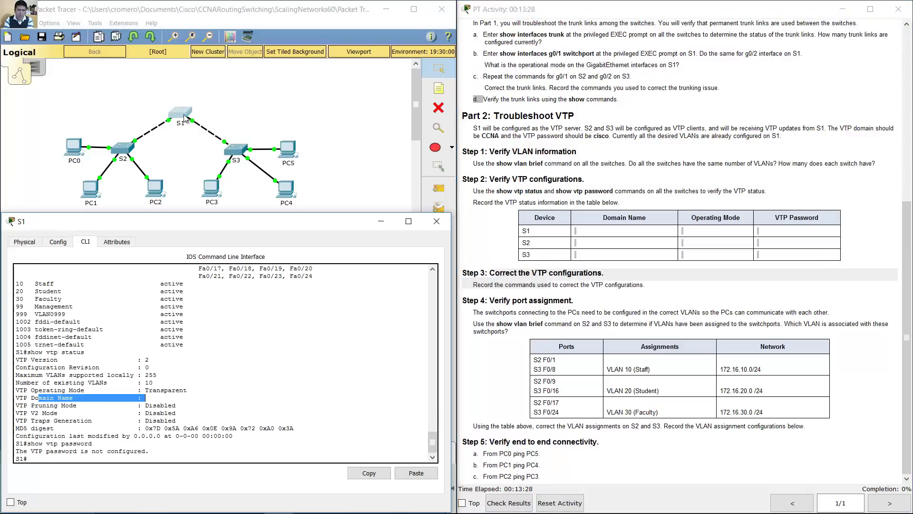
{"action": "left_click", "coordinate": [216, 461]}
Step: Make S1 a VTP server in domain CCNA and set the lab's VTP password
{"action": "type", "text": "conf"}
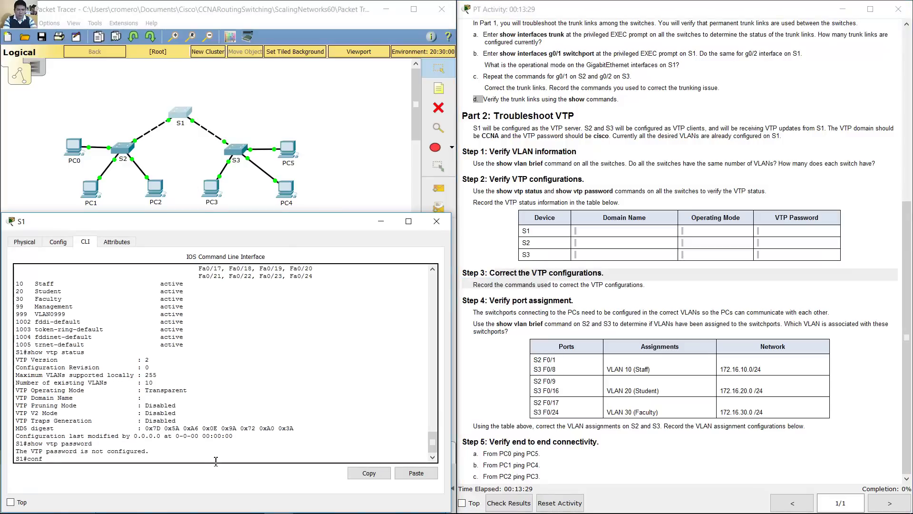
{"action": "type", "text": " term"}
{"action": "key", "text": "Return"}
{"action": "type", "text": "vtp mo"}
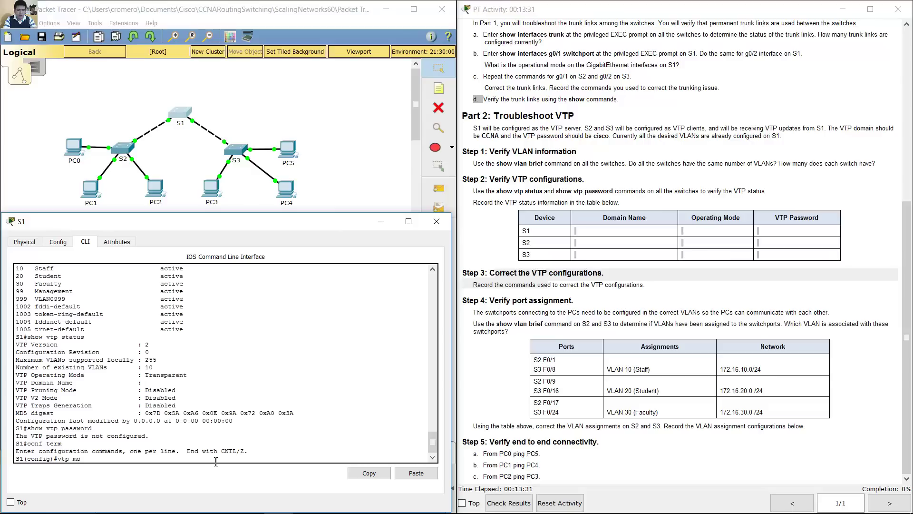
{"action": "type", "text": "de server"}
{"action": "key", "text": "Return"}
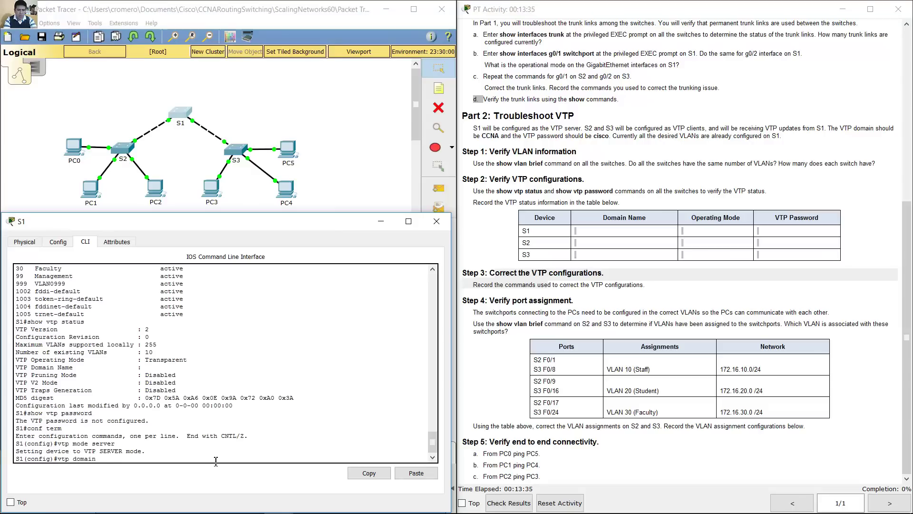
{"action": "type", "text": "vtp domain CCNA"}
{"action": "key", "text": "Return"}
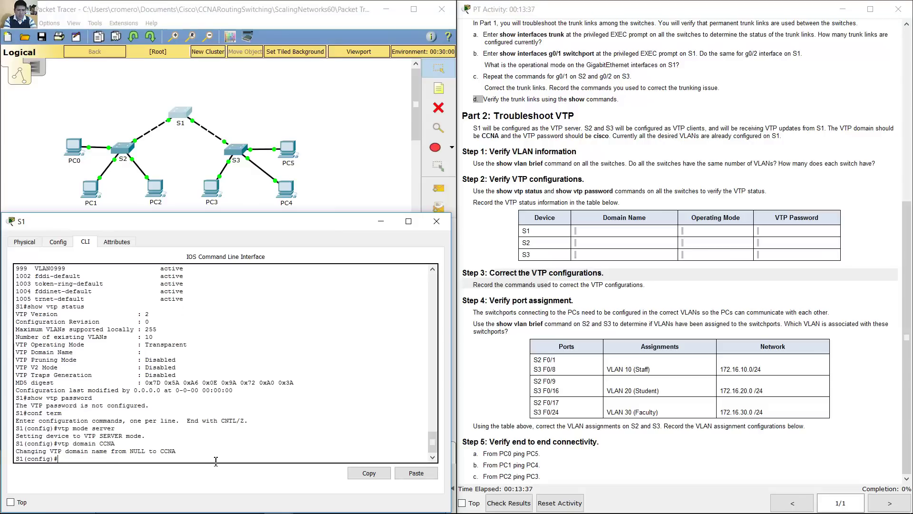
{"action": "type", "text": "vtp password cisco"}
{"action": "key", "text": "Return"}
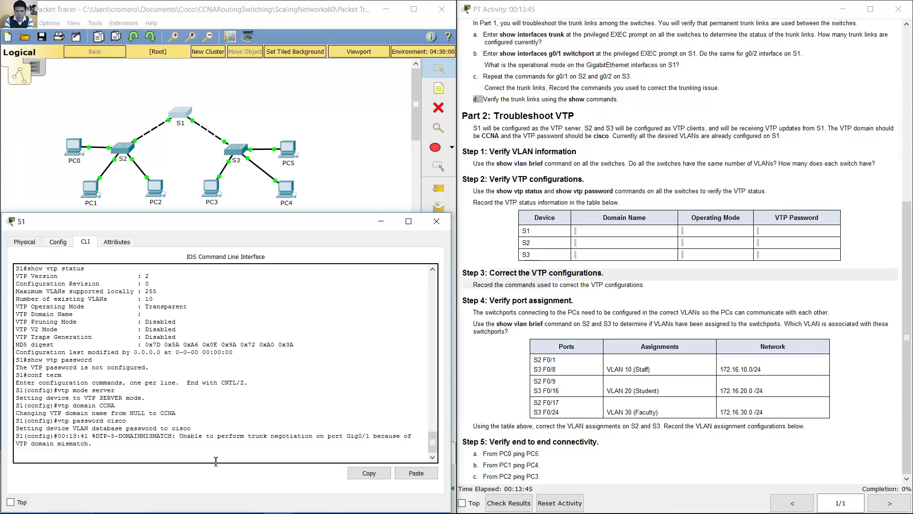
{"action": "key", "text": "Return"}
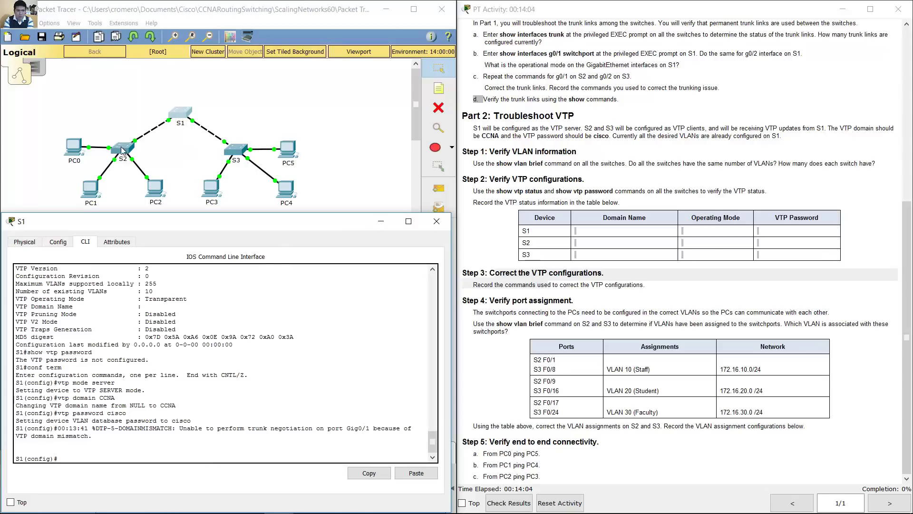
Step: Configure S2 as a VTP client in domain CCNA and apply the lab VTP password
{"action": "left_click", "coordinate": [122, 148]}
{"action": "key", "text": "Return"}
{"action": "type", "text": "conf term"}
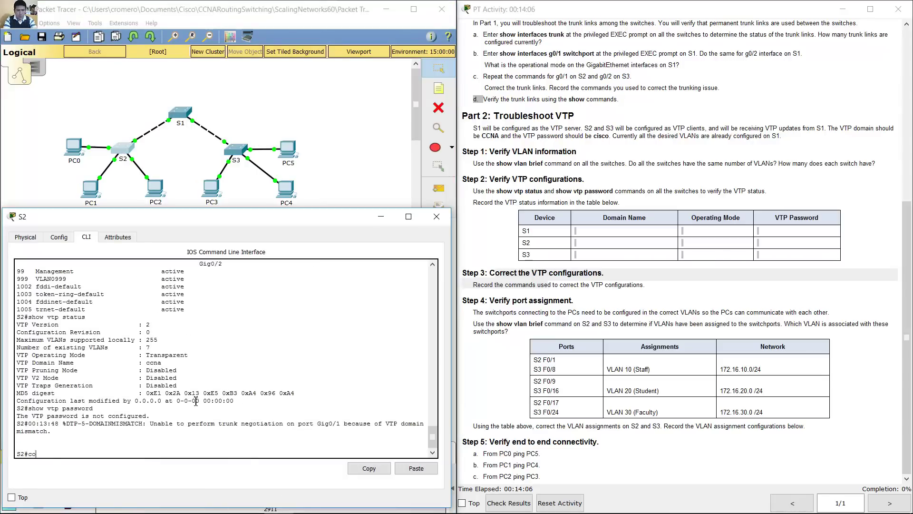
{"action": "key", "text": "Return"}
{"action": "type", "text": "vtp m"}
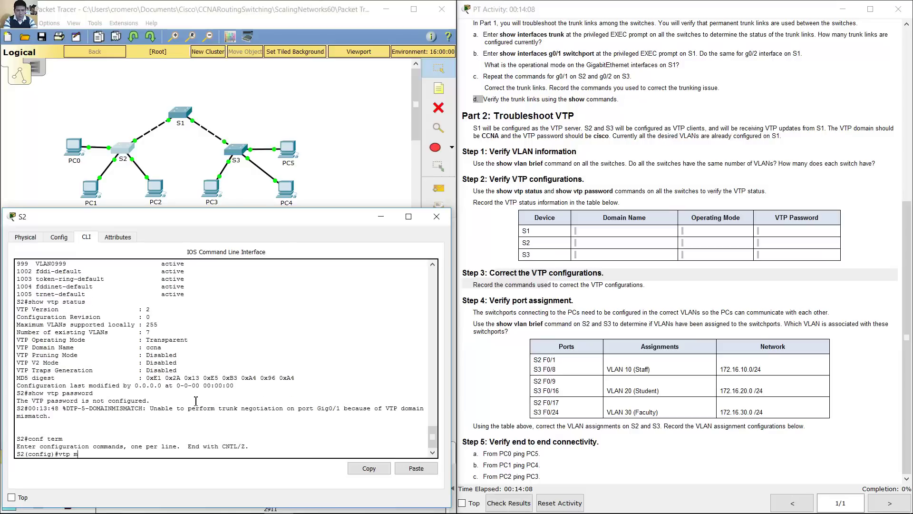
{"action": "type", "text": "ode client"}
{"action": "key", "text": "Return"}
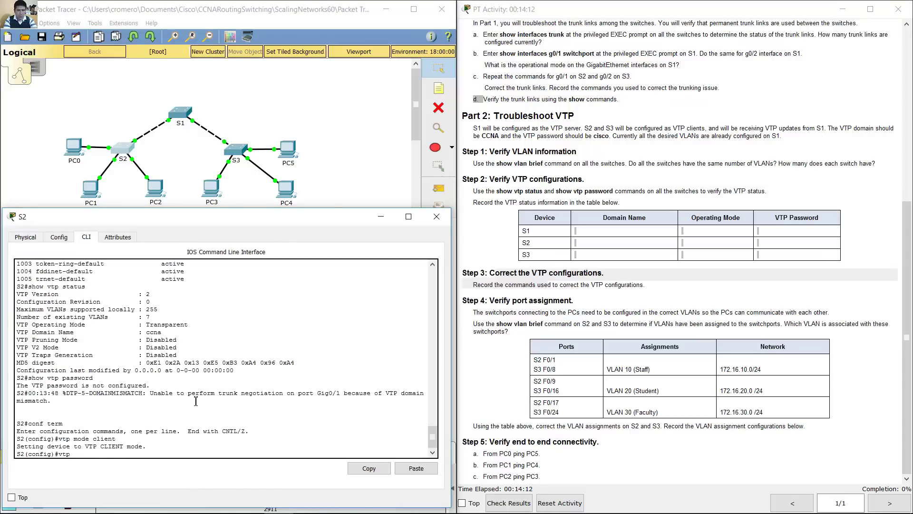
{"action": "type", "text": "vtp domain CCNA"}
{"action": "key", "text": "Return"}
{"action": "type", "text": "vtp pas"}
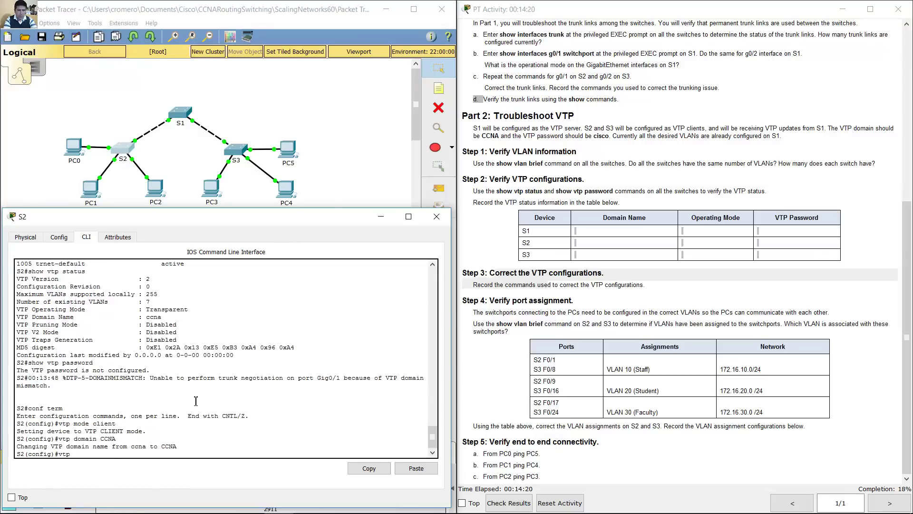
{"action": "type", "text": "sword cisco"}
{"action": "key", "text": "Return"}
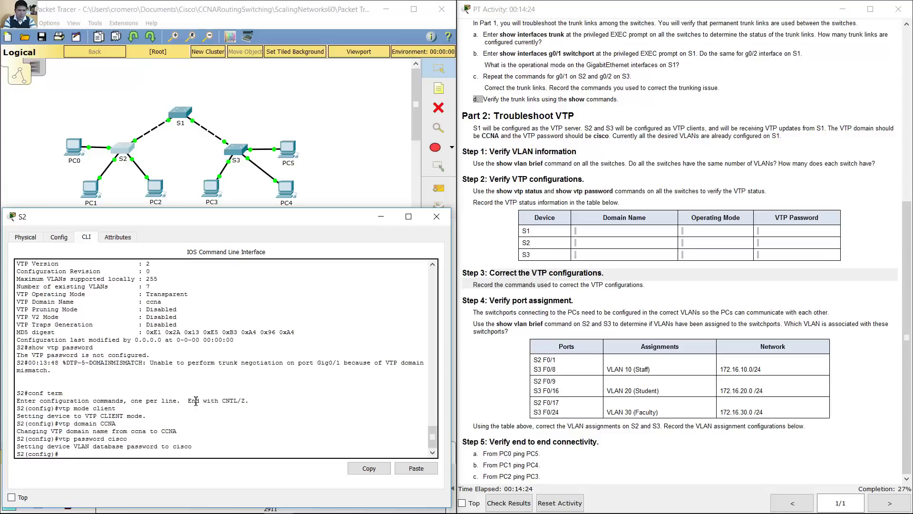
Step: Switch from S2 to S3 and set S3's VTP mode to client
{"action": "left_click", "coordinate": [375, 221]}
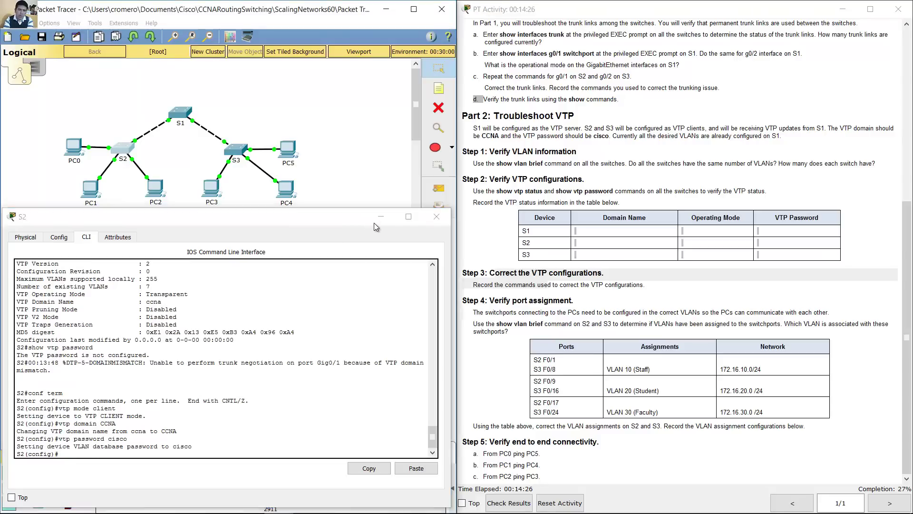
{"action": "left_click", "coordinate": [236, 151]}
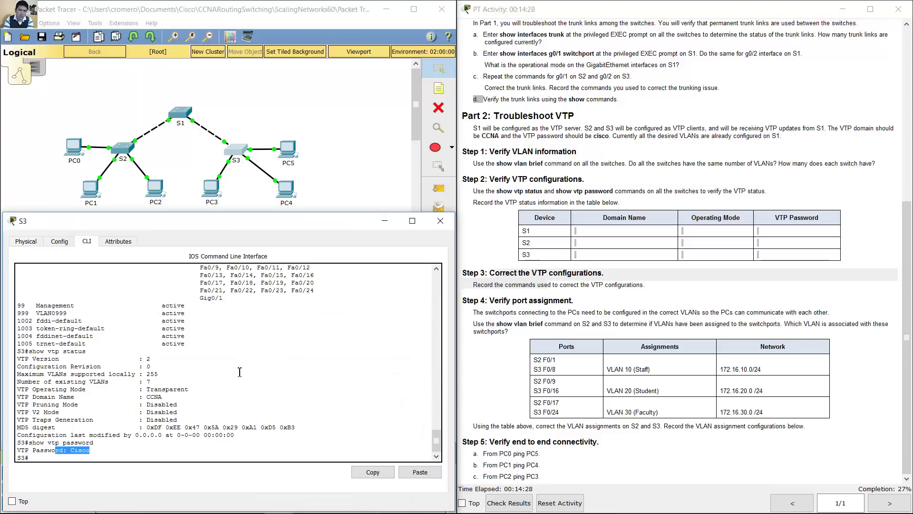
{"action": "left_click", "coordinate": [224, 381]}
{"action": "type", "text": "conf ter"}
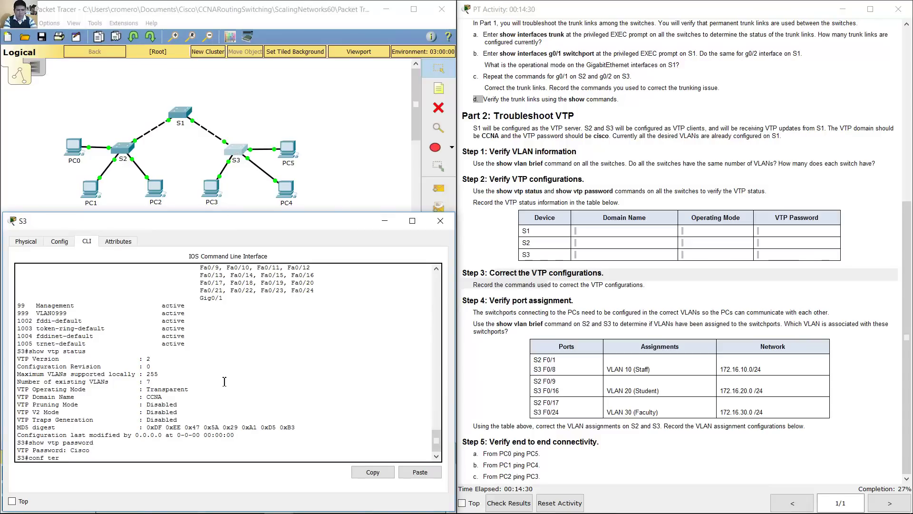
{"action": "type", "text": "m"}
{"action": "key", "text": "Return"}
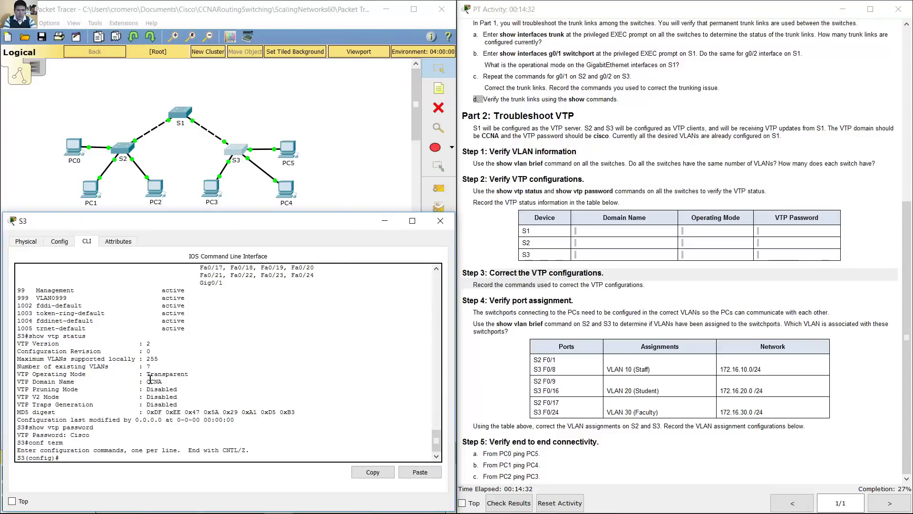
{"action": "left_click_drag", "start_coordinate": [148, 376], "coordinate": [188, 376]}
{"action": "left_click", "coordinate": [182, 452]}
{"action": "type", "text": "vtp mode client"}
{"action": "key", "text": "Return"}
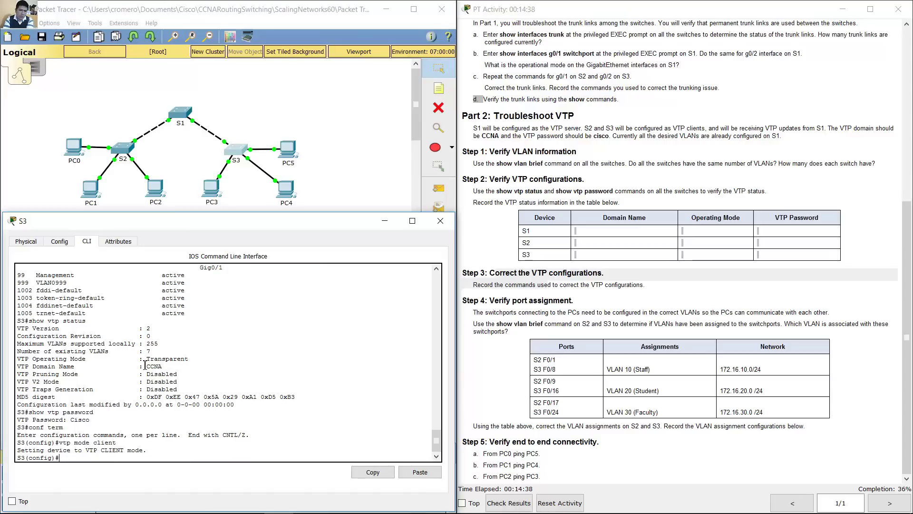
Step: Confirm S3's CCNA domain, apply the lab VTP password, and close S3's window
{"action": "left_click_drag", "start_coordinate": [145, 366], "coordinate": [174, 366]}
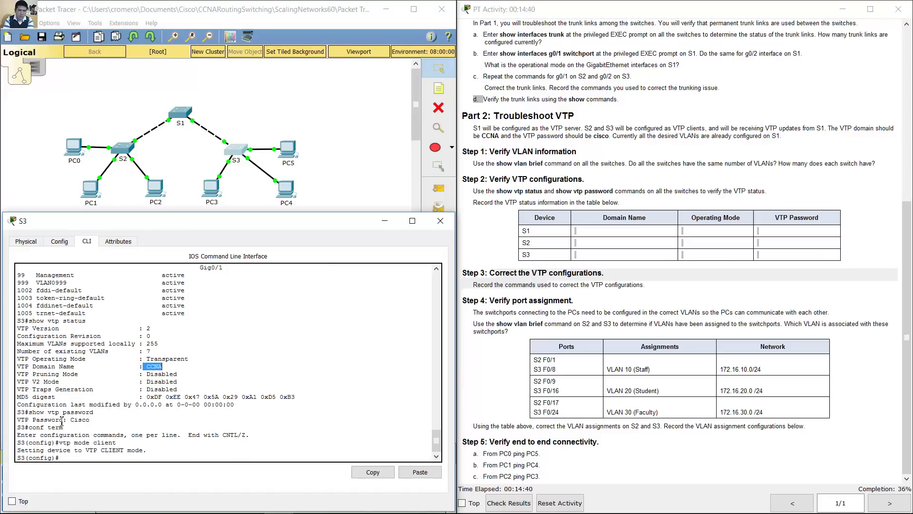
{"action": "left_click_drag", "start_coordinate": [56, 419], "coordinate": [98, 420]}
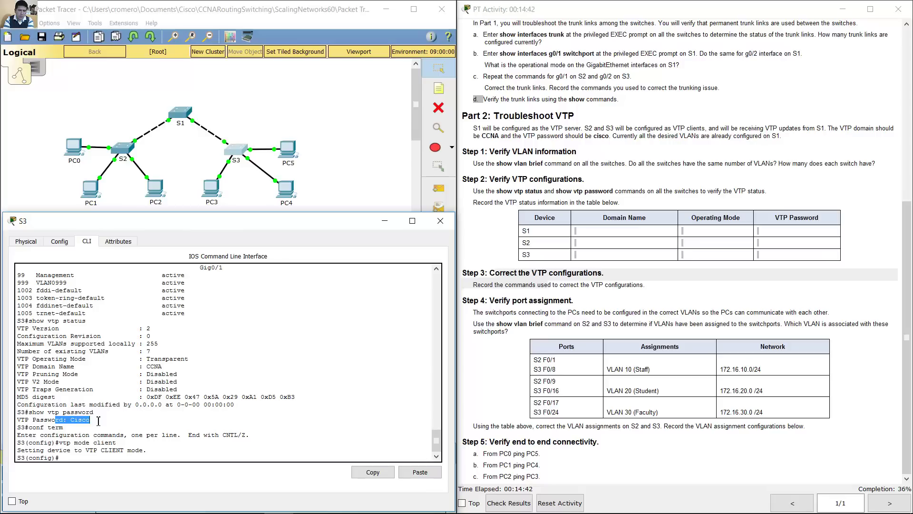
{"action": "left_click", "coordinate": [133, 458]}
{"action": "type", "text": "vtp password"}
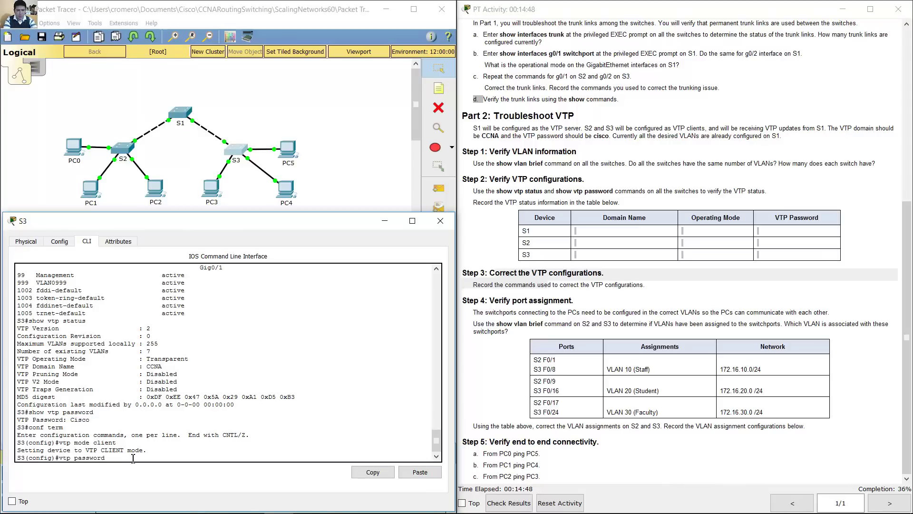
{"action": "type", "text": " cisco"}
{"action": "key", "text": "Return"}
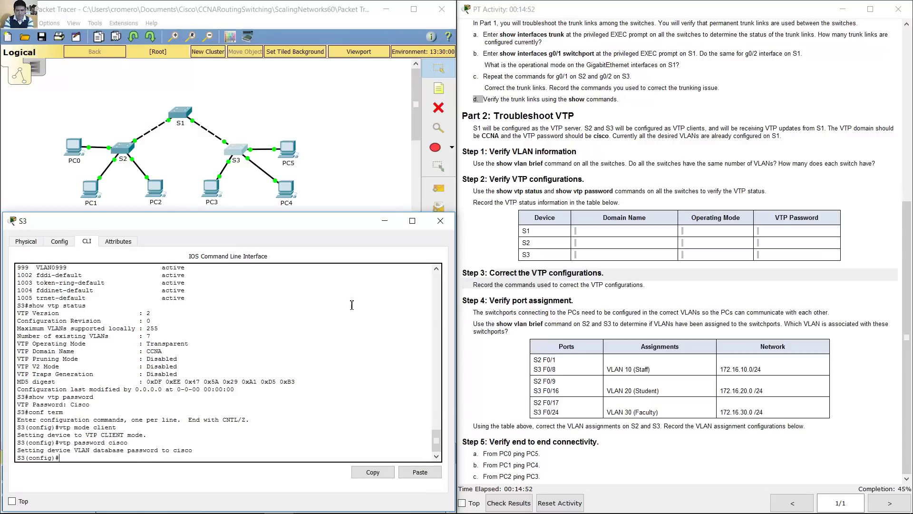
{"action": "left_click", "coordinate": [389, 221]}
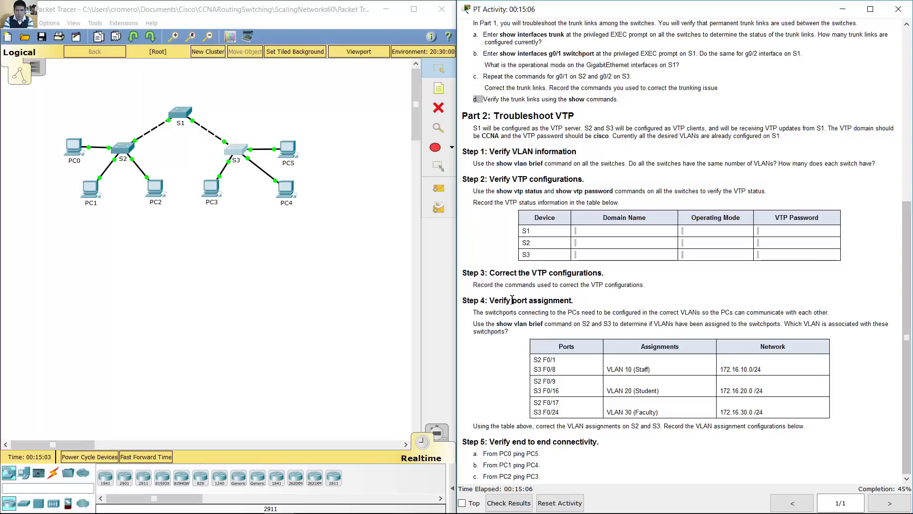
Step: Read Step 4: switchports need VLAN assignments, verified with show vlan brief
{"action": "left_click_drag", "start_coordinate": [489, 301], "coordinate": [579, 300]}
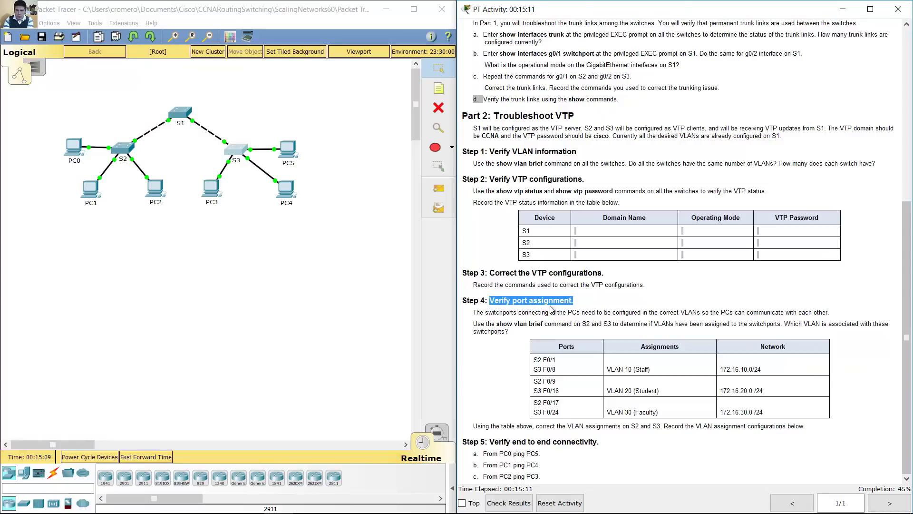
{"action": "left_click_drag", "start_coordinate": [473, 312], "coordinate": [827, 312]}
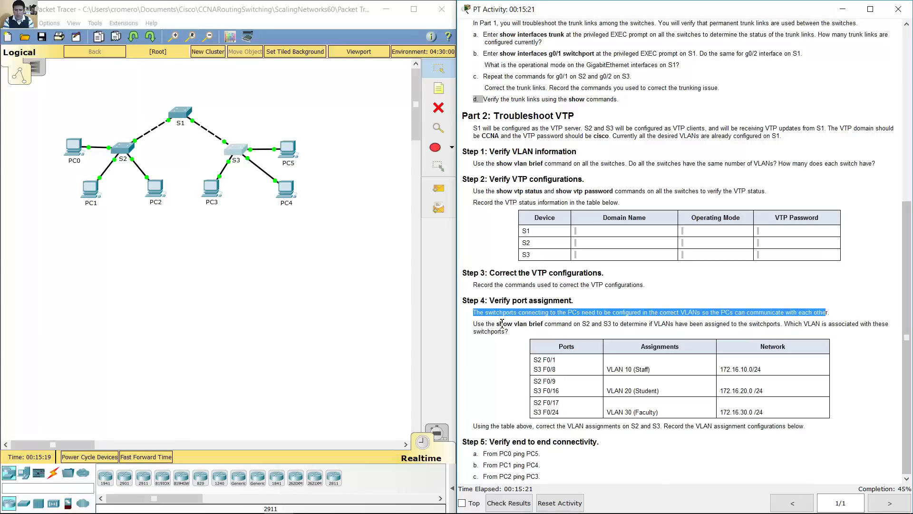
{"action": "left_click_drag", "start_coordinate": [477, 324], "coordinate": [781, 323]}
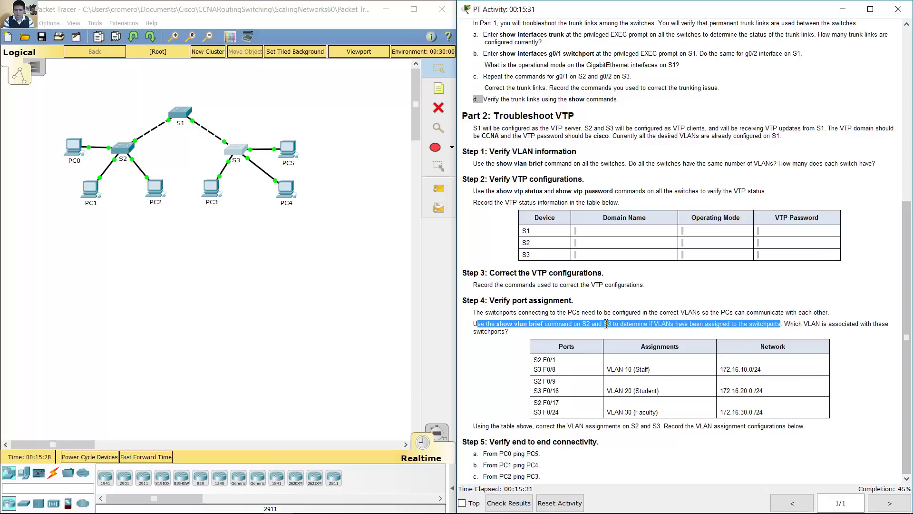
{"action": "left_click", "coordinate": [476, 324]}
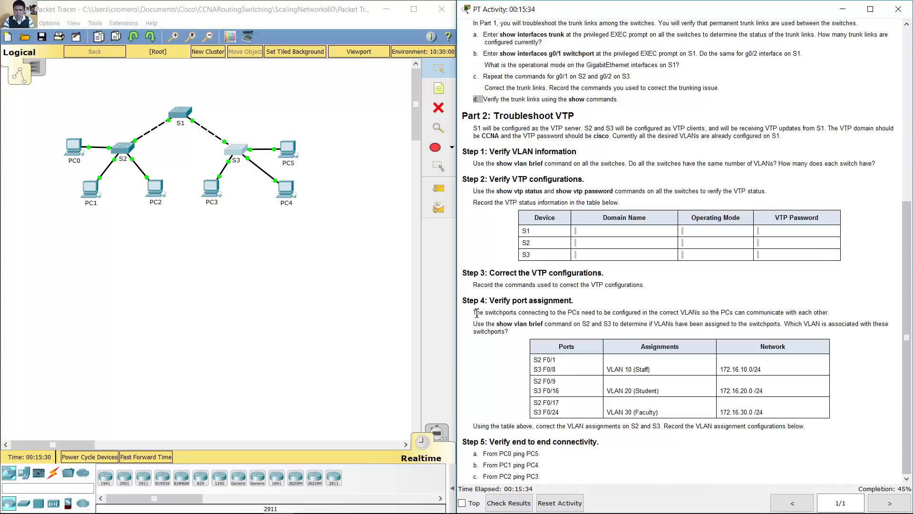
{"action": "left_click_drag", "start_coordinate": [477, 313], "coordinate": [832, 312]}
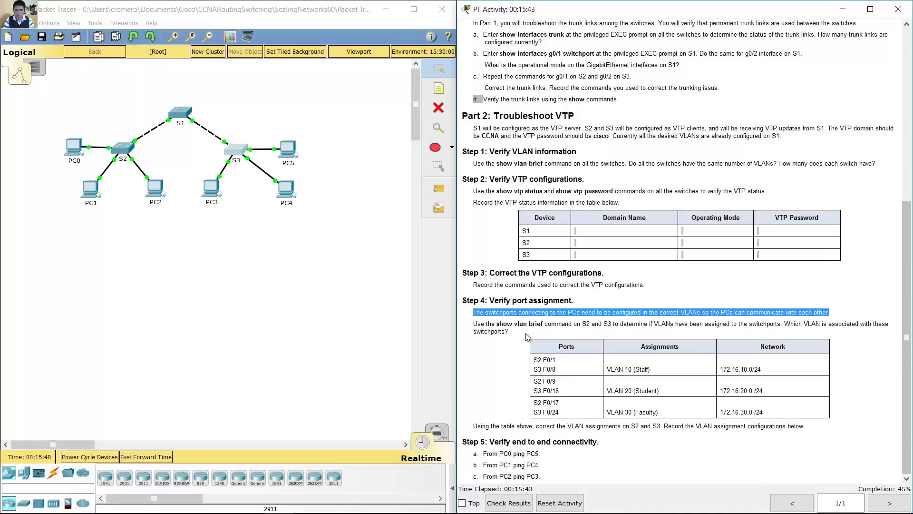
{"action": "left_click_drag", "start_coordinate": [477, 324], "coordinate": [784, 322]}
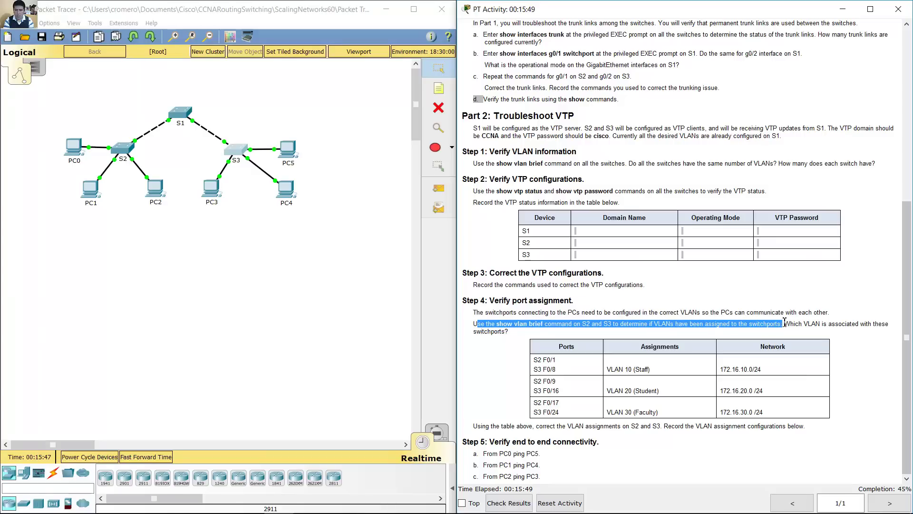
Step: Run show vlan brief on S2, confirming all Fa0 ports remain in VLAN 1
{"action": "left_click", "coordinate": [122, 150]}
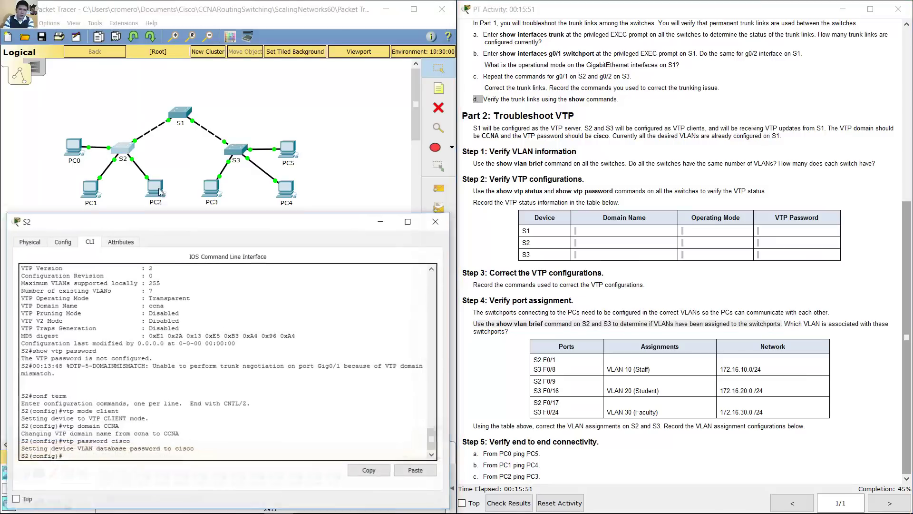
{"action": "type", "text": "end"}
{"action": "key", "text": "Return"}
{"action": "type", "text": "sho"}
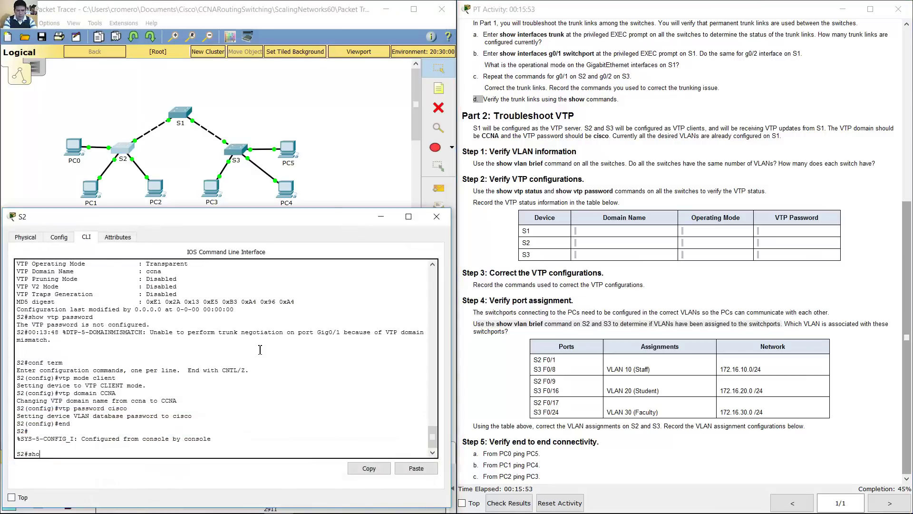
{"action": "type", "text": "w vlan brief"}
{"action": "key", "text": "Return"}
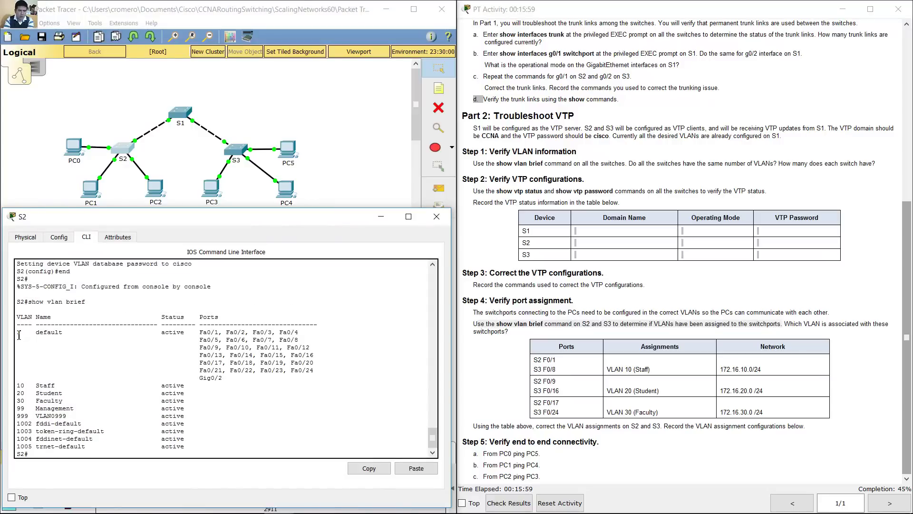
{"action": "left_click_drag", "start_coordinate": [18, 332], "coordinate": [305, 378]}
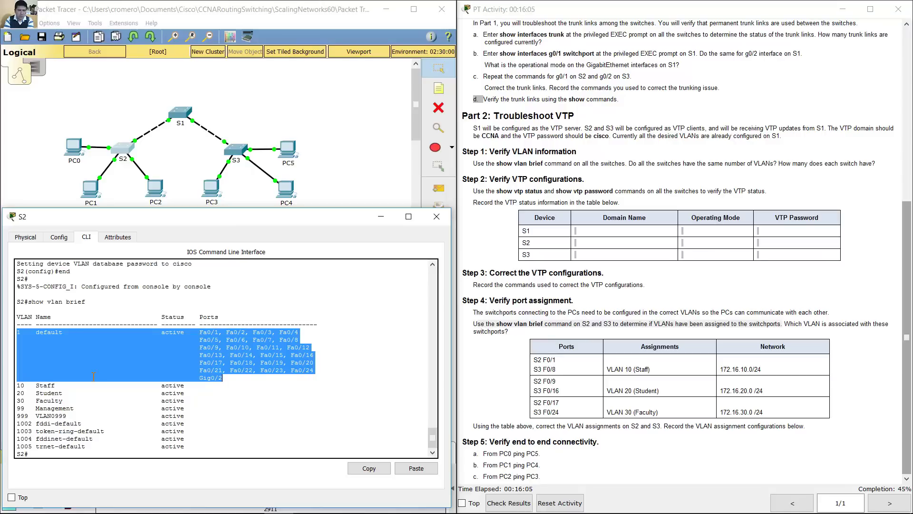
{"action": "left_click_drag", "start_coordinate": [18, 386], "coordinate": [184, 424]}
{"action": "left_click", "coordinate": [227, 439]}
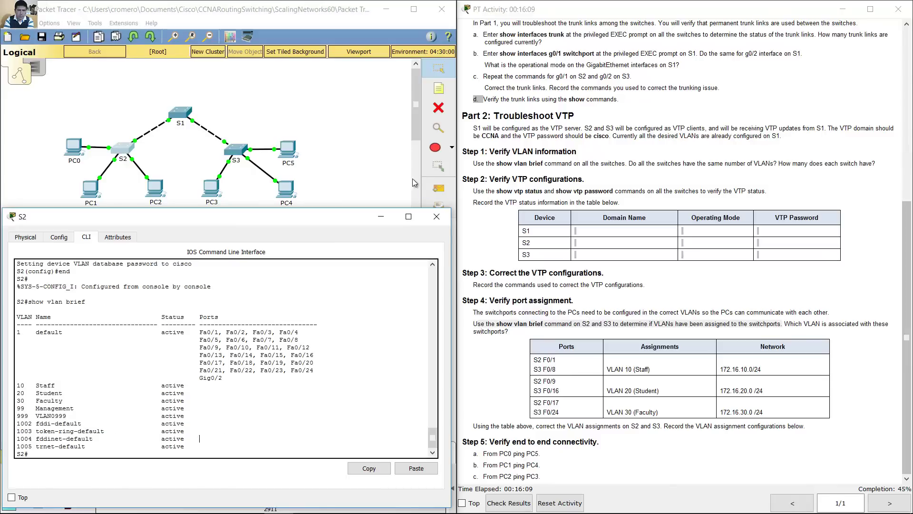
Step: Run show vlan brief on S3 and inspect the default VLAN and VLANs 10–99
{"action": "left_click", "coordinate": [243, 154]}
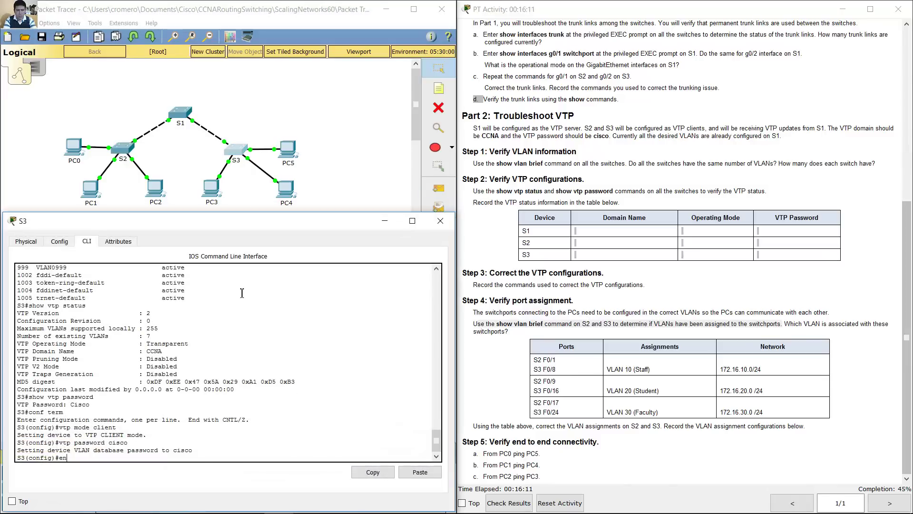
{"action": "type", "text": "end"}
{"action": "key", "text": "Return"}
{"action": "type", "text": "show vlan br"}
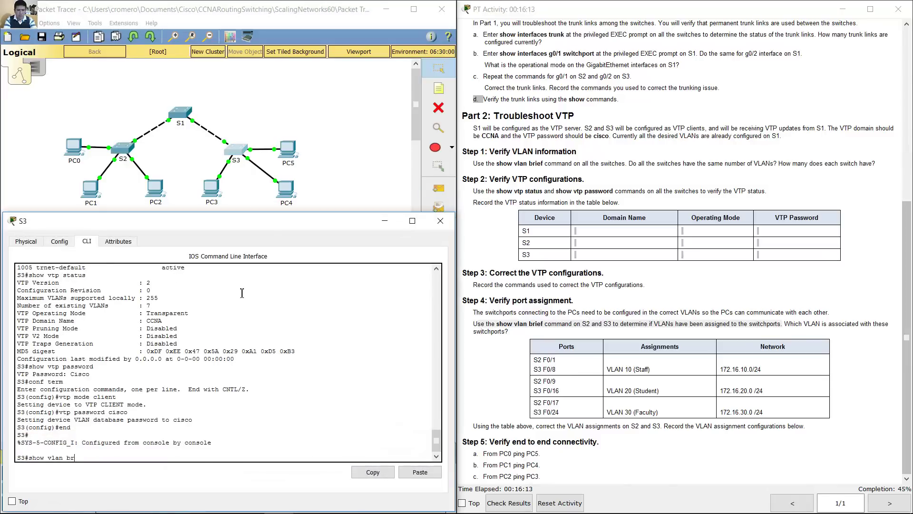
{"action": "type", "text": "ief"}
{"action": "key", "text": "Return"}
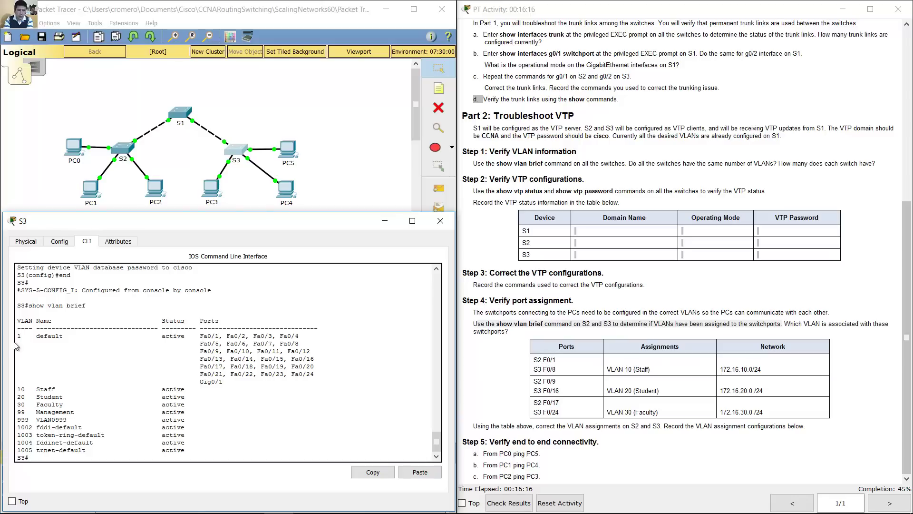
{"action": "left_click_drag", "start_coordinate": [20, 337], "coordinate": [284, 381]}
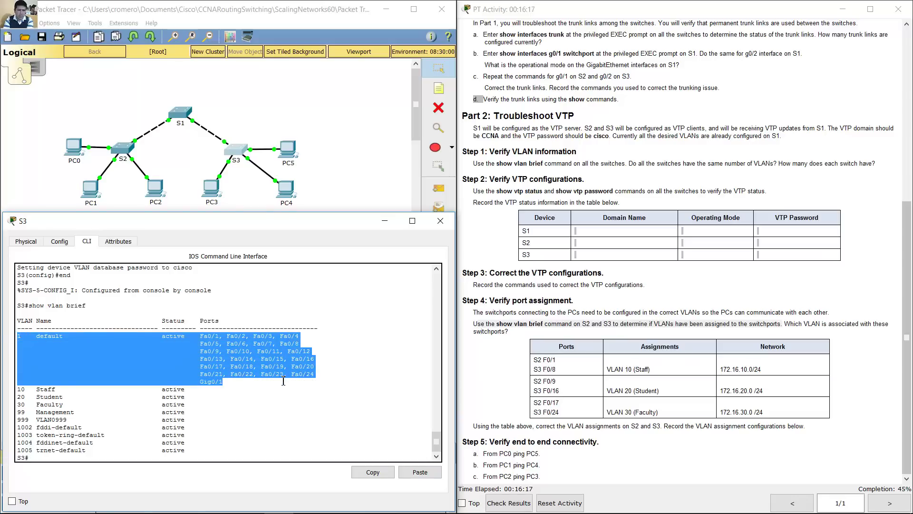
{"action": "left_click", "coordinate": [21, 389]}
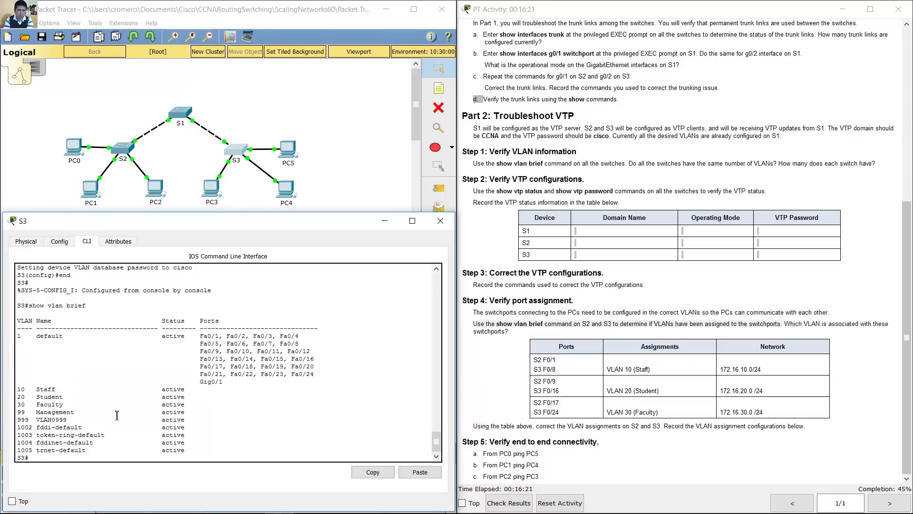
{"action": "left_click_drag", "start_coordinate": [116, 412], "coordinate": [22, 388]}
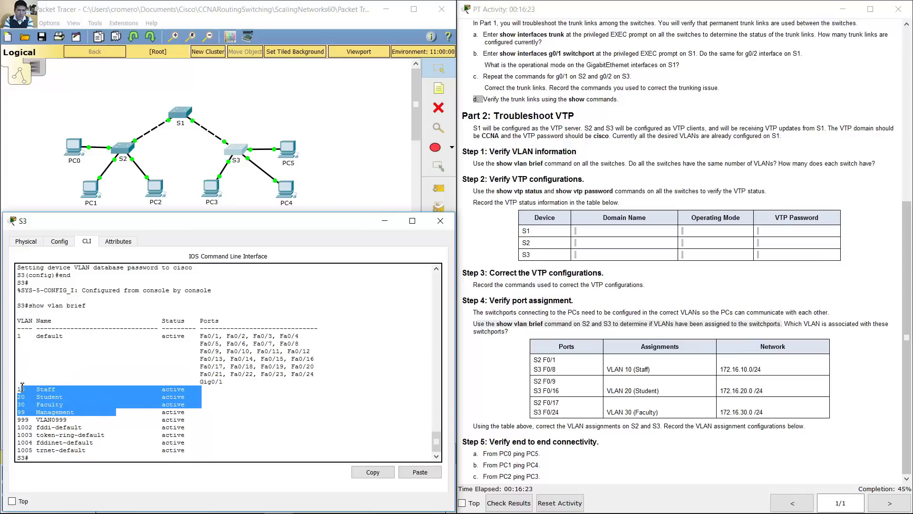
Step: Review the instruction to correct port VLAN assignments and reopen S2's console
{"action": "left_click", "coordinate": [838, 373]}
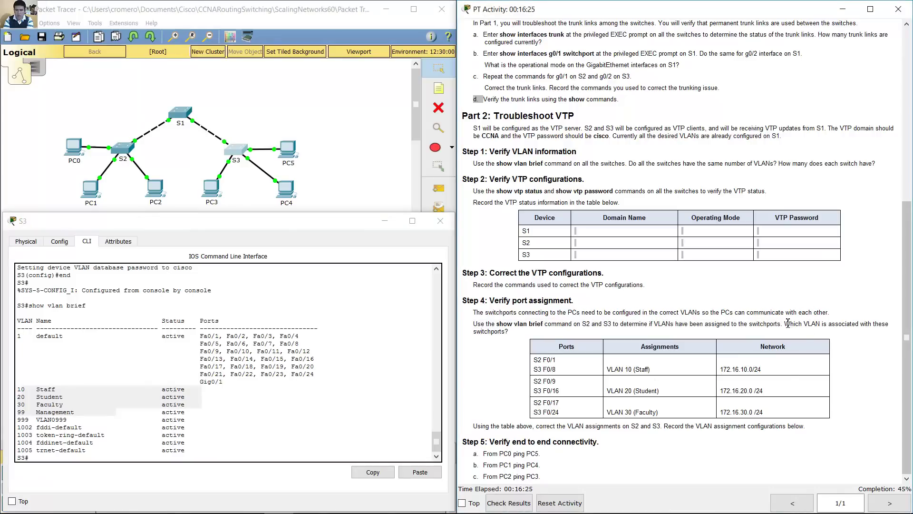
{"action": "left_click_drag", "start_coordinate": [794, 324], "coordinate": [867, 330]}
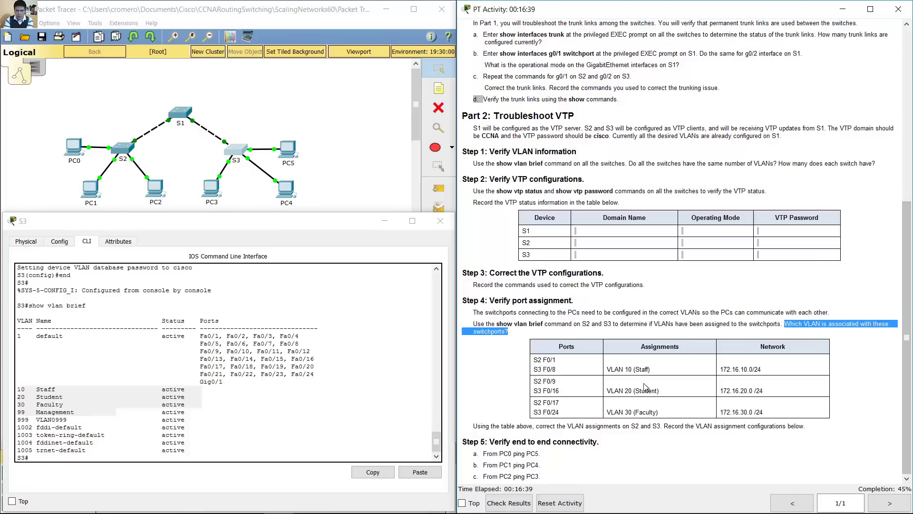
{"action": "left_click", "coordinate": [583, 386]}
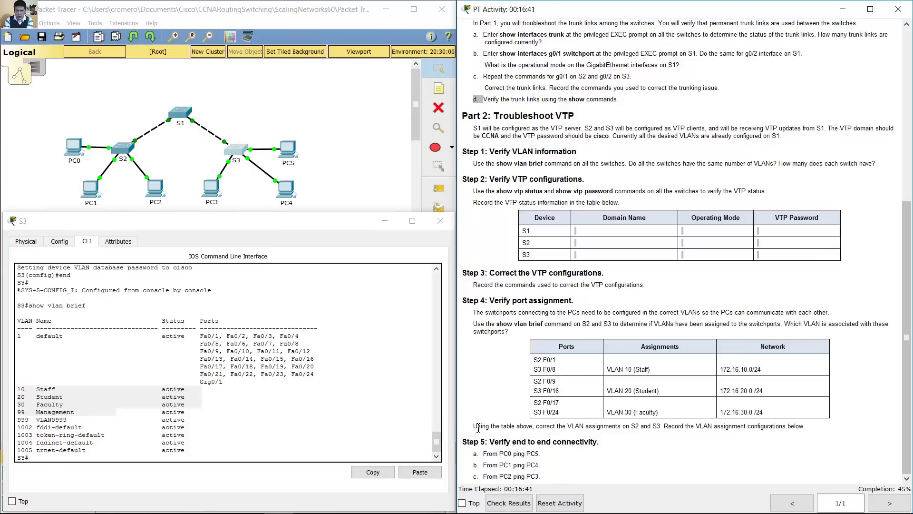
{"action": "left_click_drag", "start_coordinate": [478, 425], "coordinate": [667, 429]}
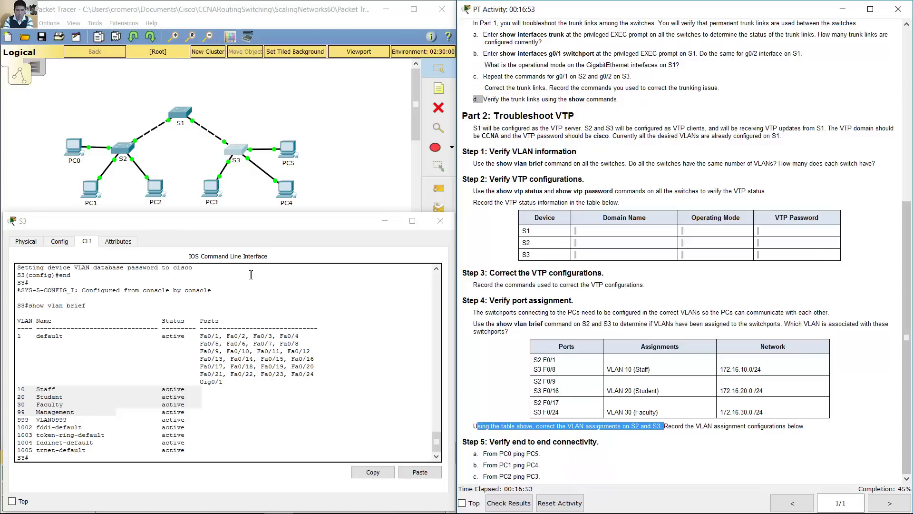
{"action": "left_click", "coordinate": [129, 150]}
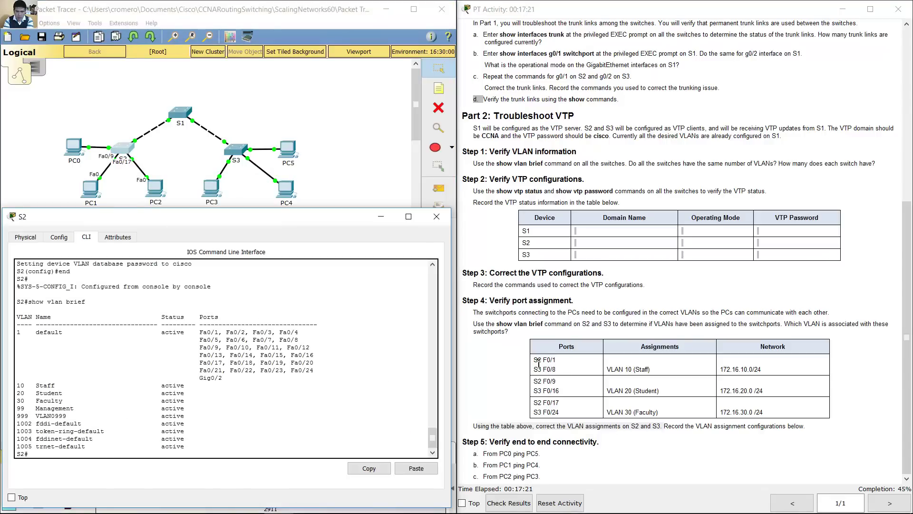
Step: Check the port table (S2 F0/1 → VLAN 10 Staff) and enter configuration mode on S2
{"action": "left_click", "coordinate": [539, 364]}
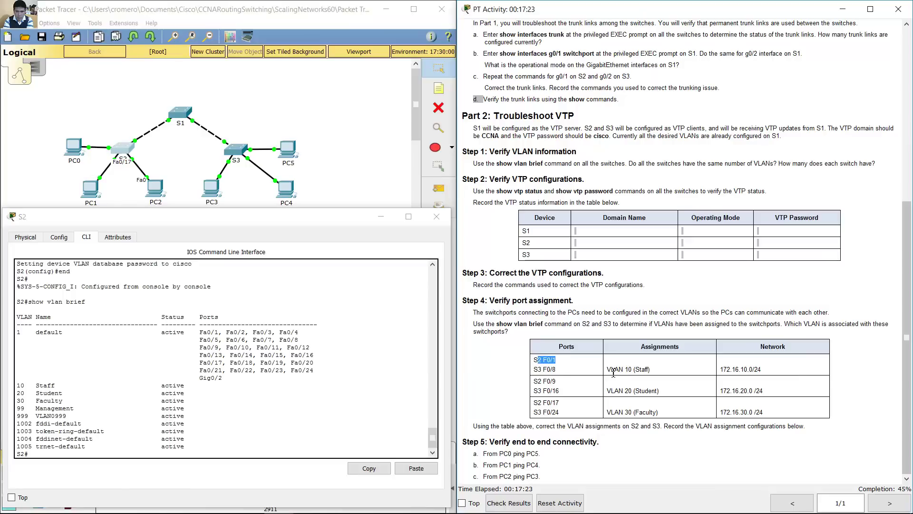
{"action": "left_click_drag", "start_coordinate": [612, 369], "coordinate": [634, 370]}
{"action": "left_click_drag", "start_coordinate": [542, 359], "coordinate": [571, 359]}
{"action": "left_click", "coordinate": [614, 370]}
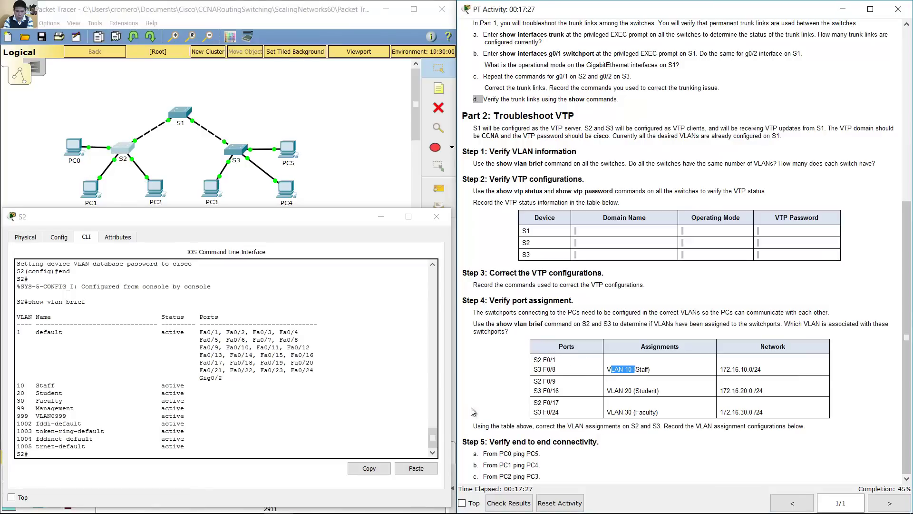
{"action": "left_click", "coordinate": [369, 443]}
{"action": "type", "text": "conf t"}
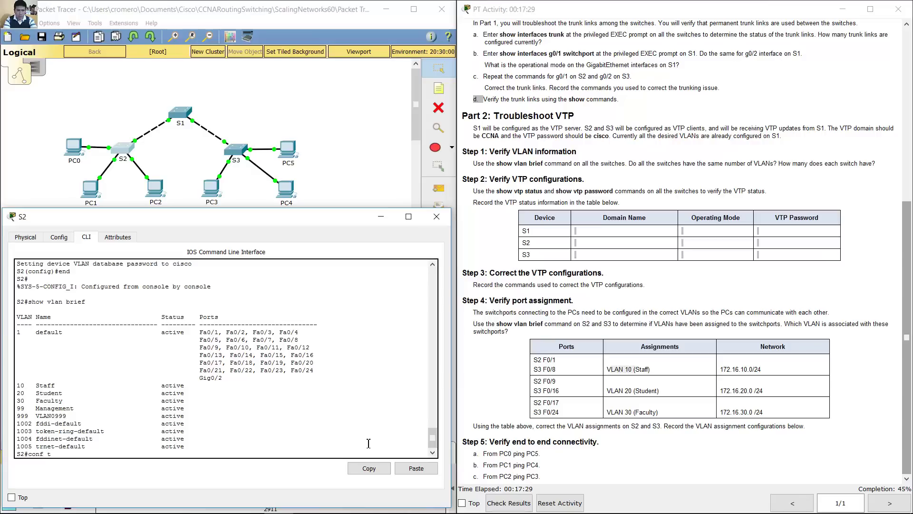
{"action": "type", "text": "erm"}
{"action": "key", "text": "Return"}
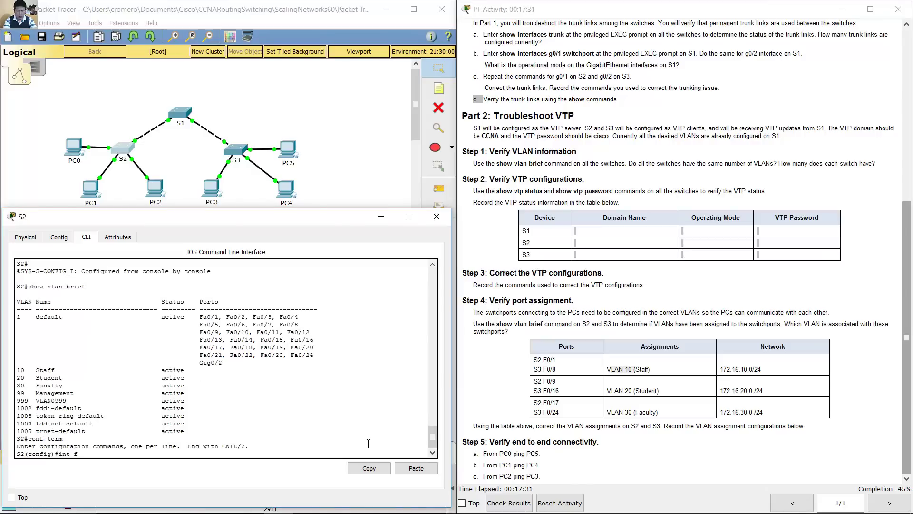
Step: Make S2's F0/1 an access port in VLAN 10
{"action": "type", "text": "int f0/2"}
{"action": "key", "text": "BackSpace"}
{"action": "type", "text": "1"}
{"action": "key", "text": "Return"}
{"action": "type", "text": "switchp"}
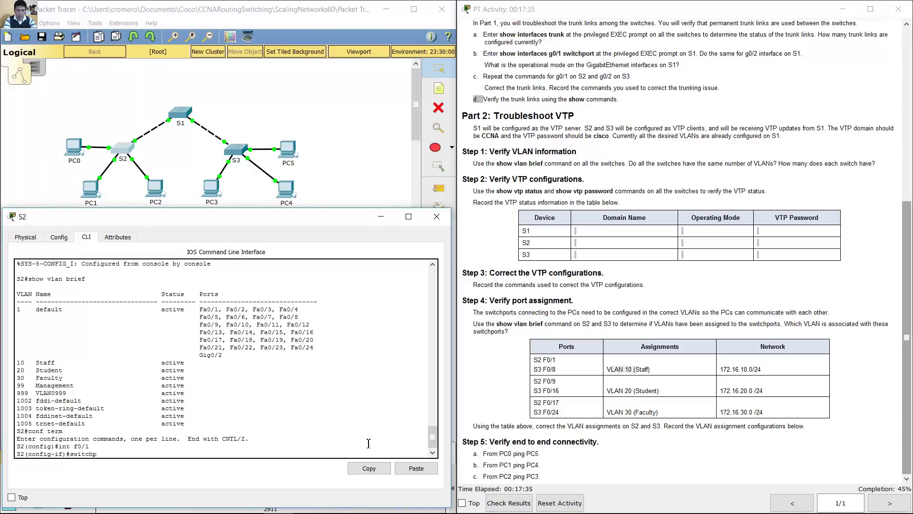
{"action": "type", "text": "ort mode access"}
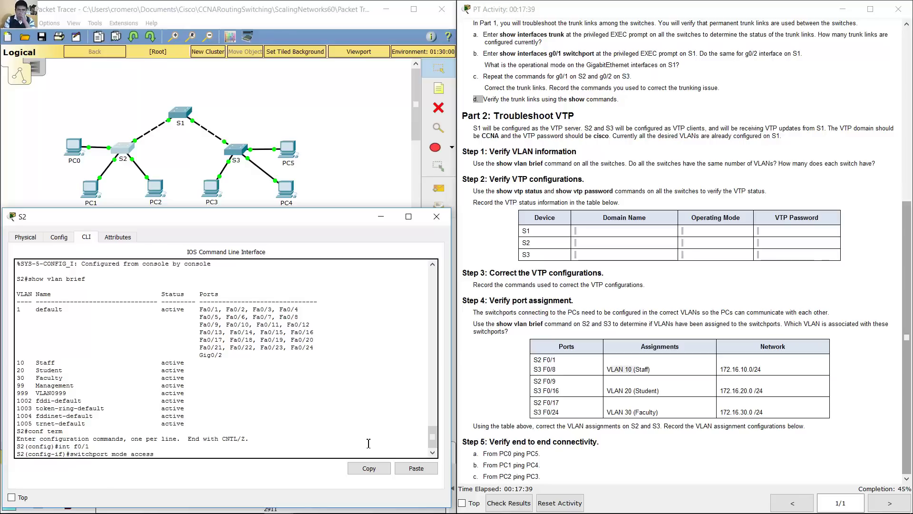
{"action": "key", "text": "Return"}
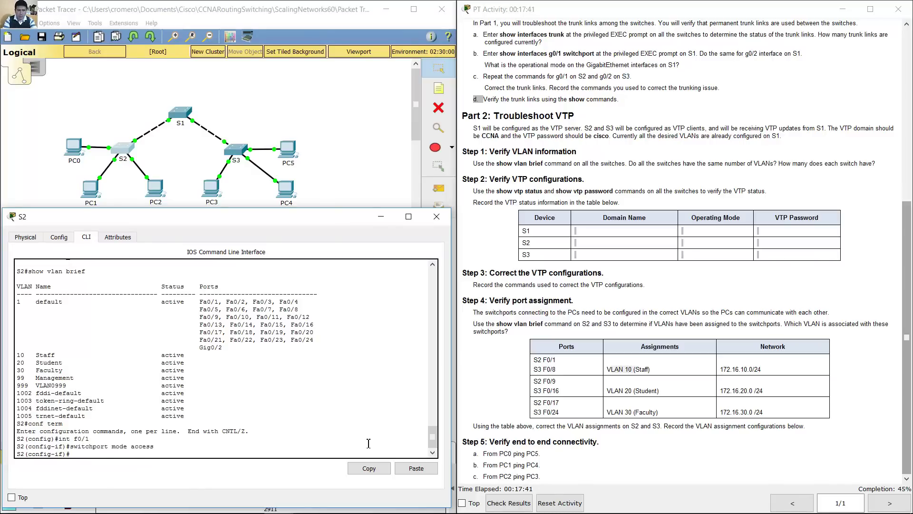
{"action": "key", "text": "Up"}
{"action": "key", "text": "BackSpace"}
{"action": "key", "text": "BackSpace"}
{"action": "key", "text": "BackSpace"}
{"action": "key", "text": "BackSpace"}
{"action": "key", "text": "BackSpace"}
{"action": "type", "text": "vlan 10"}
{"action": "key", "text": "Return"}
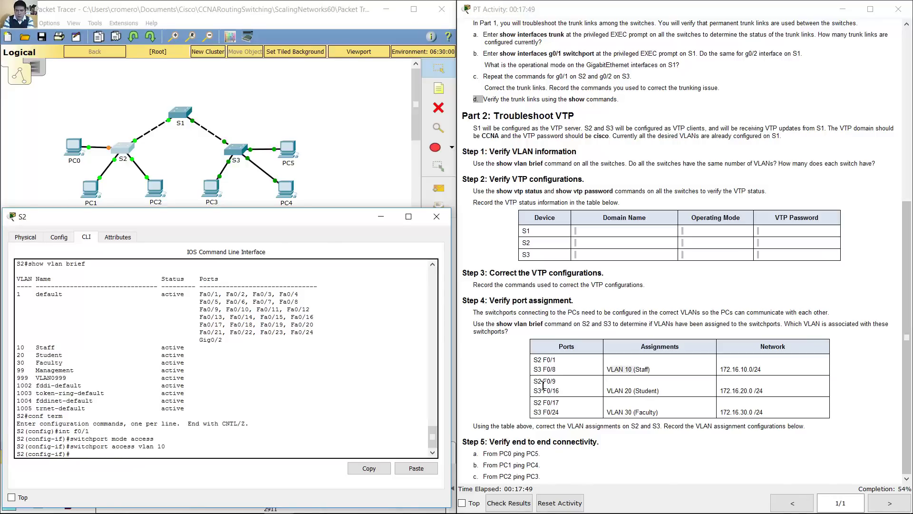
Step: Make S2's F0/9 an access port in VLAN 20
{"action": "left_click_drag", "start_coordinate": [533, 381], "coordinate": [659, 392]}
{"action": "left_click", "coordinate": [249, 428]}
{"action": "key", "text": "Up"}
{"action": "key", "text": "Up"}
{"action": "key", "text": "Up"}
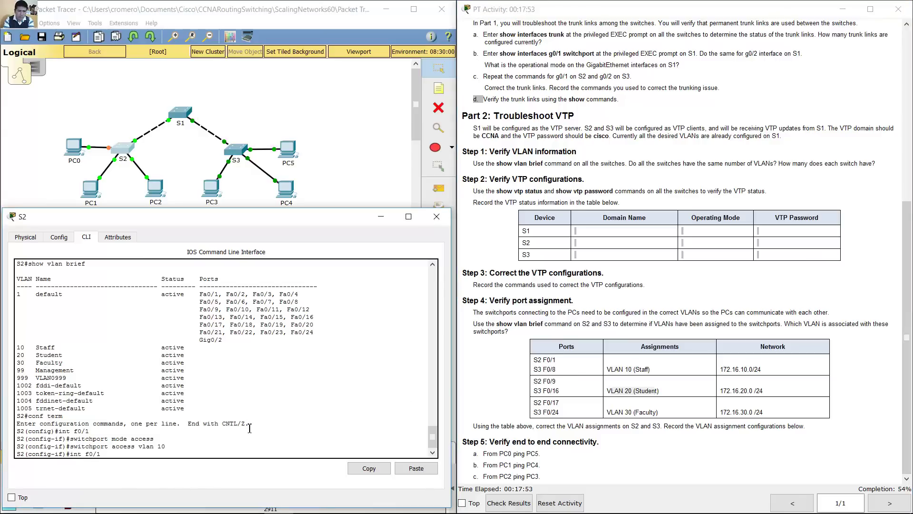
{"action": "type", "text": "9"}
{"action": "key", "text": "Return"}
{"action": "type", "text": "switchport mode access"}
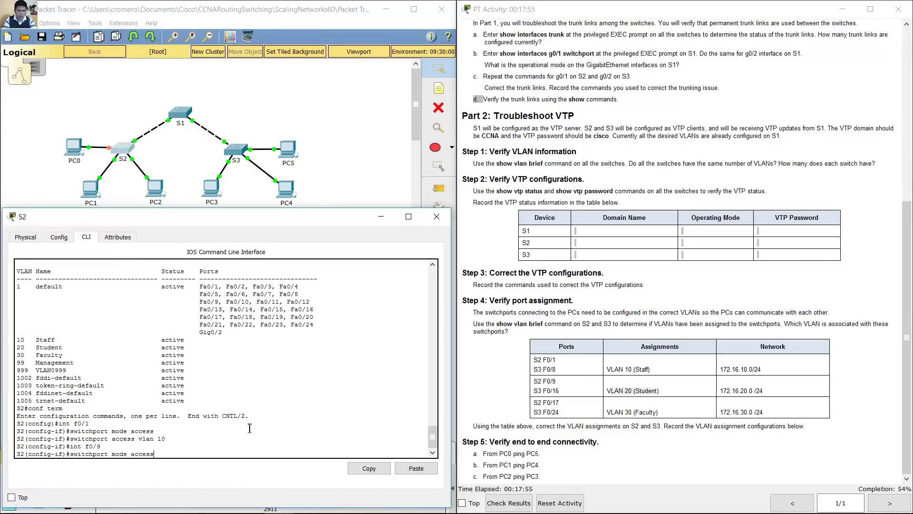
{"action": "key", "text": "Return"}
{"action": "key", "text": "Up"}
{"action": "key", "text": "Up"}
{"action": "key", "text": "Up"}
{"action": "key", "text": "BackSpace"}
{"action": "key", "text": "BackSpace"}
{"action": "type", "text": "20"}
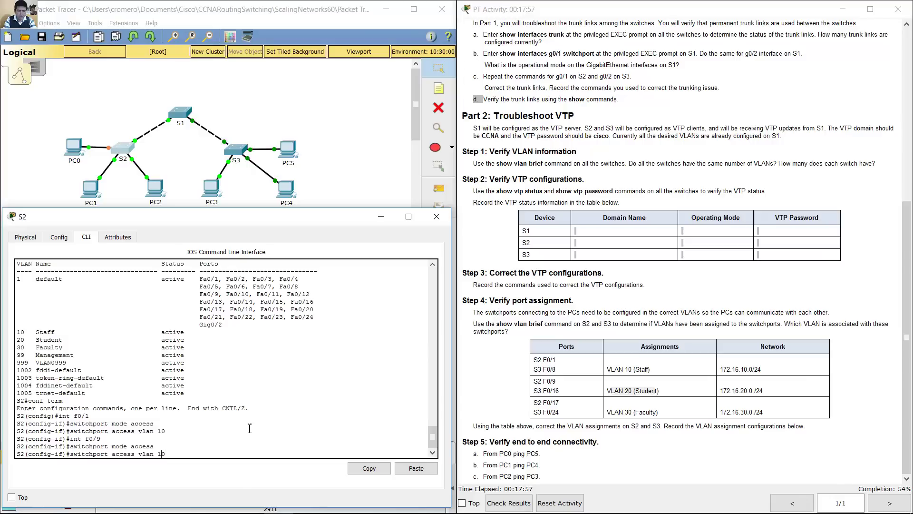
{"action": "key", "text": "Return"}
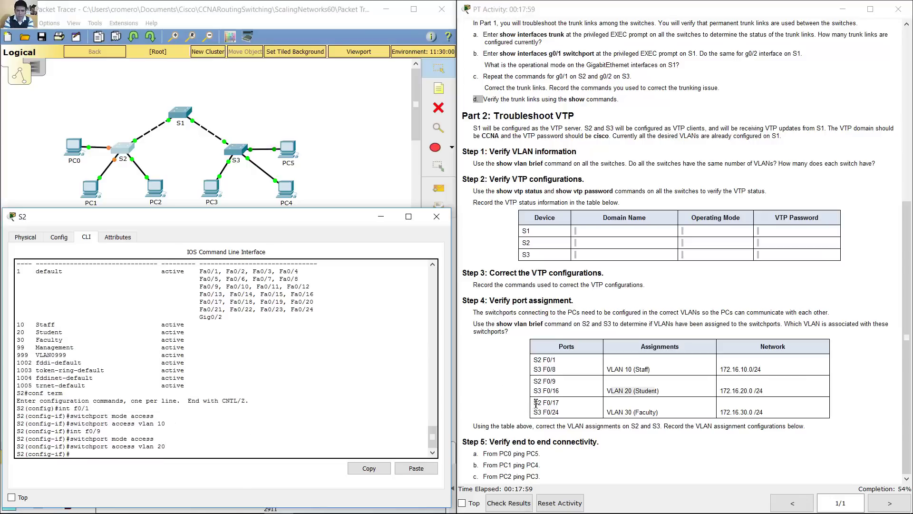
Step: Make S2's F0/17 an access port in VLAN 30
{"action": "left_click_drag", "start_coordinate": [537, 403], "coordinate": [561, 403]}
{"action": "left_click", "coordinate": [250, 414]}
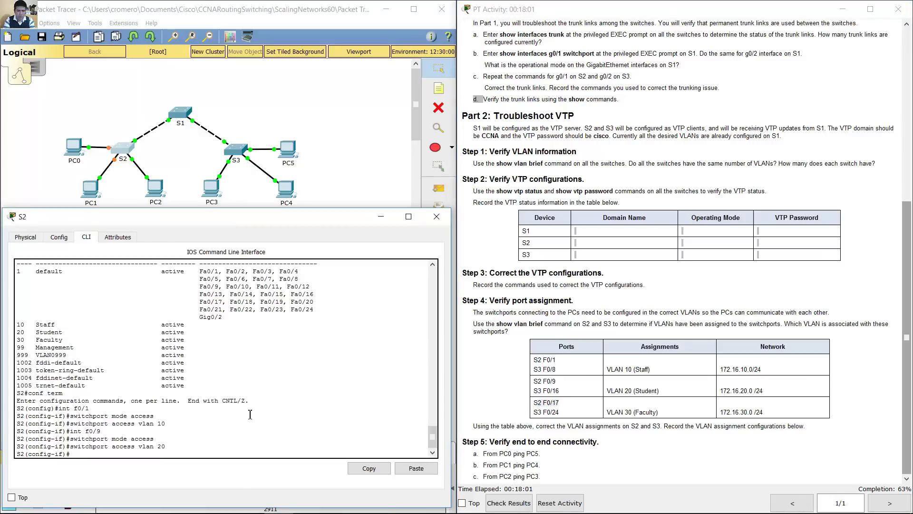
{"action": "key", "text": "Up"}
{"action": "key", "text": "Up"}
{"action": "key", "text": "Up"}
{"action": "type", "text": "7"}
{"action": "key", "text": "Return"}
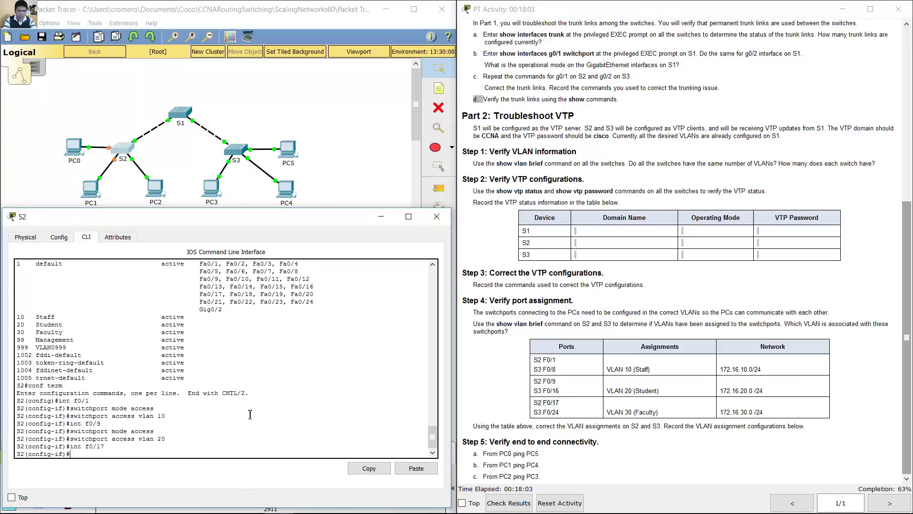
{"action": "key", "text": "Up"}
{"action": "key", "text": "Up"}
{"action": "key", "text": "Up"}
{"action": "key", "text": "Return"}
{"action": "key", "text": "Up"}
{"action": "key", "text": "Up"}
{"action": "key", "text": "Up"}
{"action": "key", "text": "Left"}
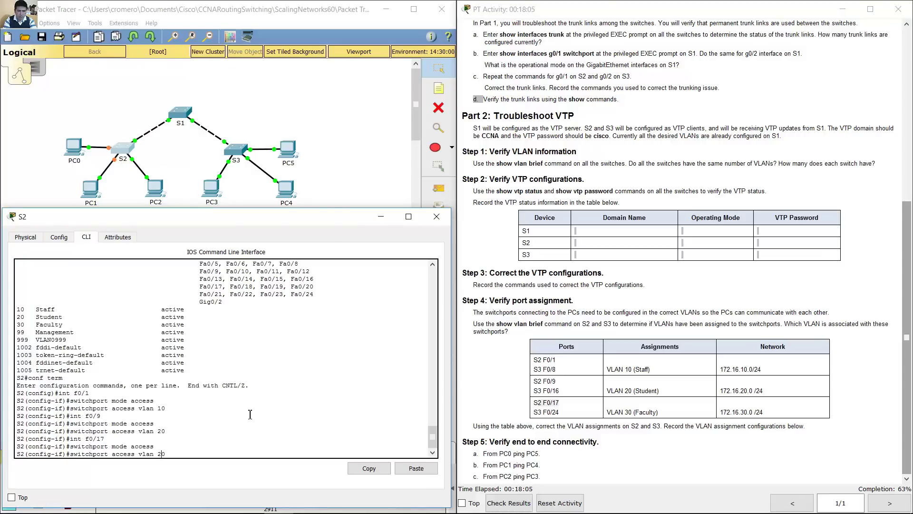
{"action": "key", "text": "Return"}
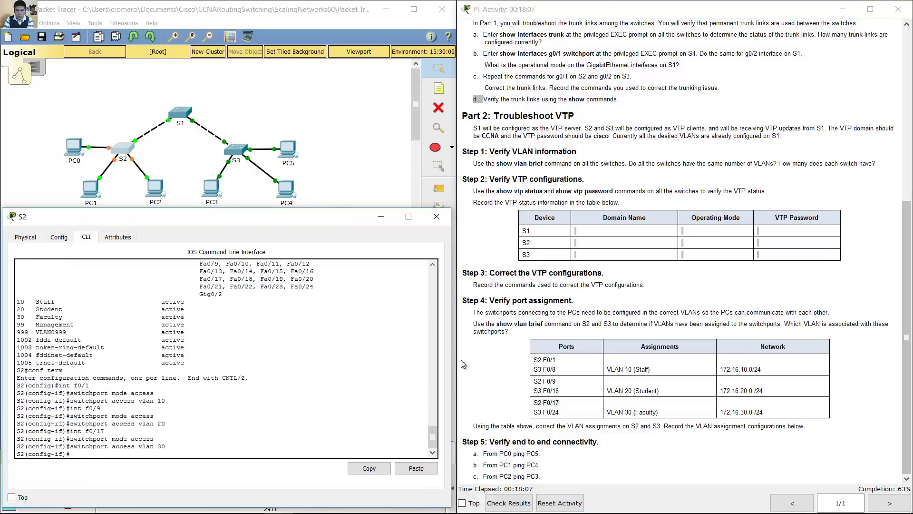
Step: On S3, make F0/8 an access port in VLAN 10
{"action": "left_click", "coordinate": [239, 153]}
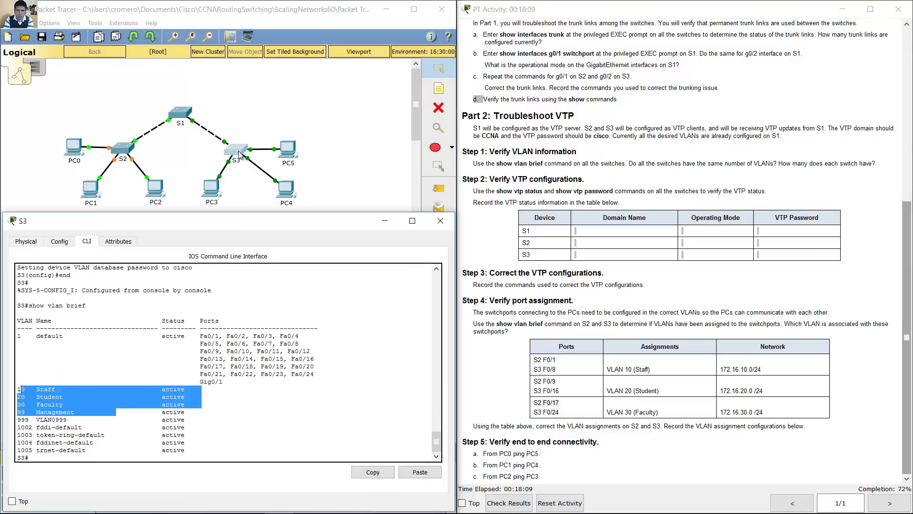
{"action": "left_click", "coordinate": [205, 378]}
{"action": "type", "text": "conf te"}
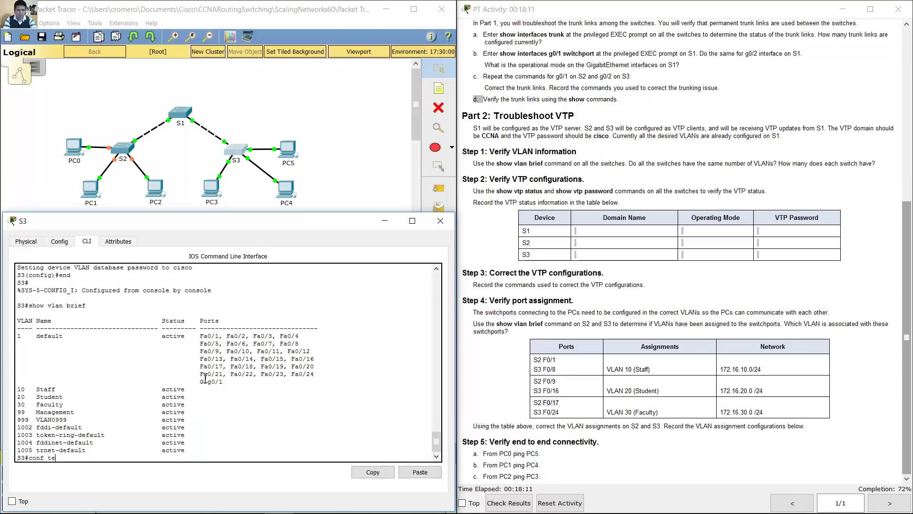
{"action": "type", "text": "rm"}
{"action": "key", "text": "Return"}
{"action": "type", "text": "in"}
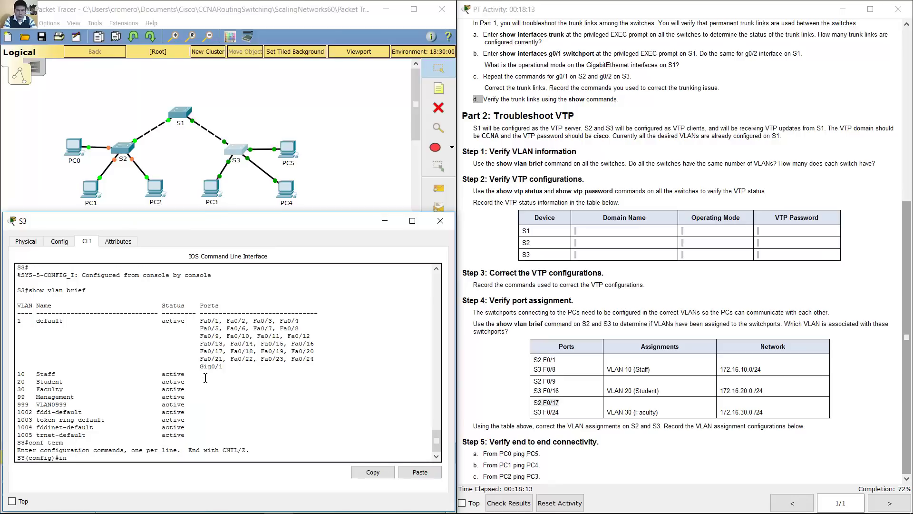
{"action": "type", "text": "t f0/8"}
{"action": "key", "text": "Return"}
{"action": "type", "text": "switch"}
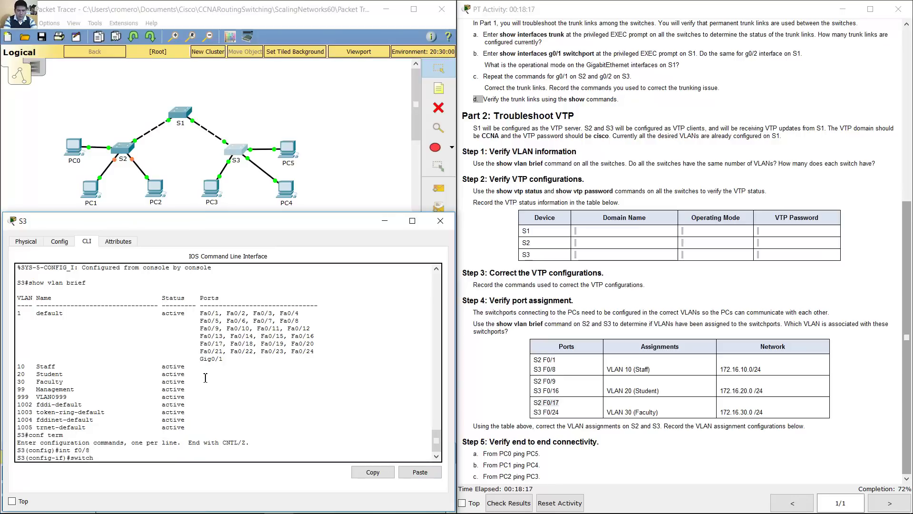
{"action": "type", "text": "port mode access"}
{"action": "key", "text": "Return"}
{"action": "key", "text": "Up"}
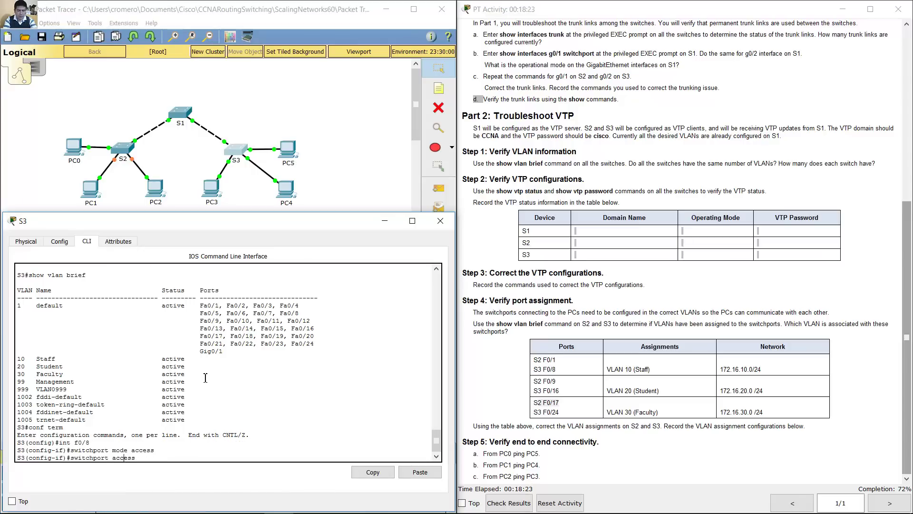
{"action": "type", "text": "n"}
{"action": "type", "text": "10"}
{"action": "key", "text": "Return"}
Step: Make S3's F0/16 an access port in VLAN 20
{"action": "key", "text": "Up"}
{"action": "key", "text": "Up"}
{"action": "key", "text": "Up"}
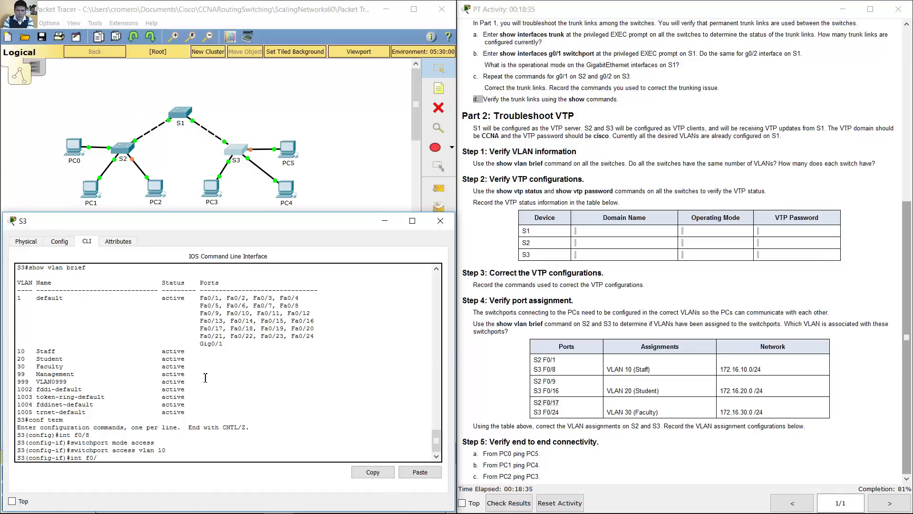
{"action": "key", "text": "Return"}
{"action": "key", "text": "Up"}
{"action": "key", "text": "Up"}
{"action": "key", "text": "Up"}
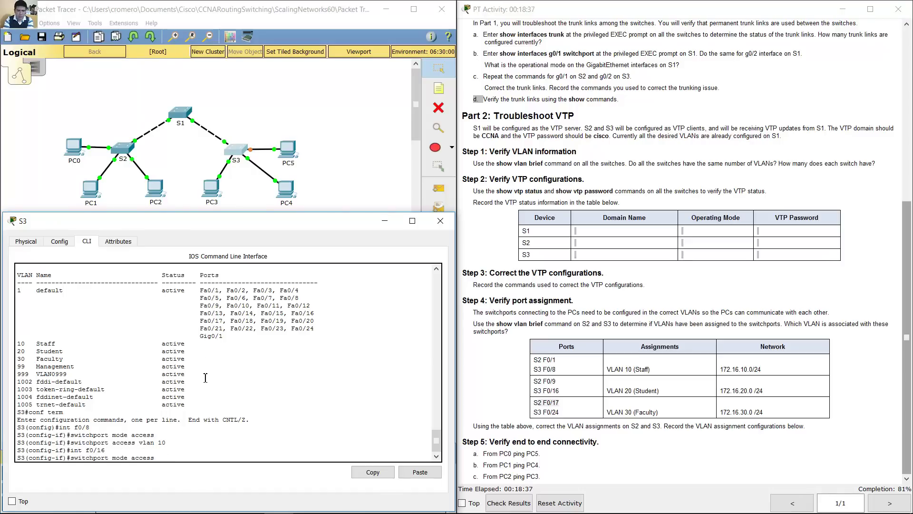
{"action": "key", "text": "Return"}
{"action": "key", "text": "Up"}
{"action": "key", "text": "Up"}
{"action": "key", "text": "Left"}
{"action": "key", "text": "BackSpace"}
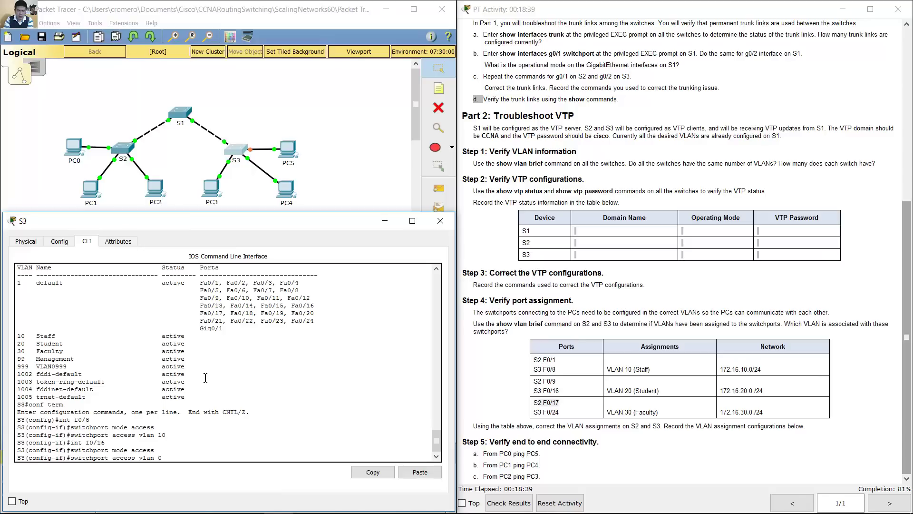
{"action": "key", "text": "Return"}
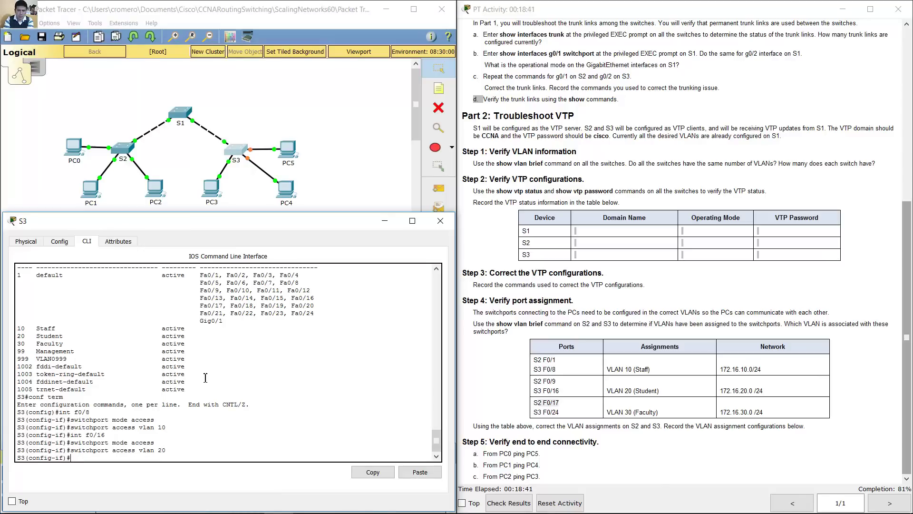
Step: Make S3's F0/24 an access port in VLAN 30
{"action": "key", "text": "Up"}
{"action": "key", "text": "Up"}
{"action": "key", "text": "Up"}
{"action": "key", "text": "BackSpace"}
{"action": "key", "text": "Return"}
{"action": "key", "text": "Up"}
{"action": "key", "text": "Up"}
{"action": "key", "text": "Up"}
{"action": "key", "text": "Return"}
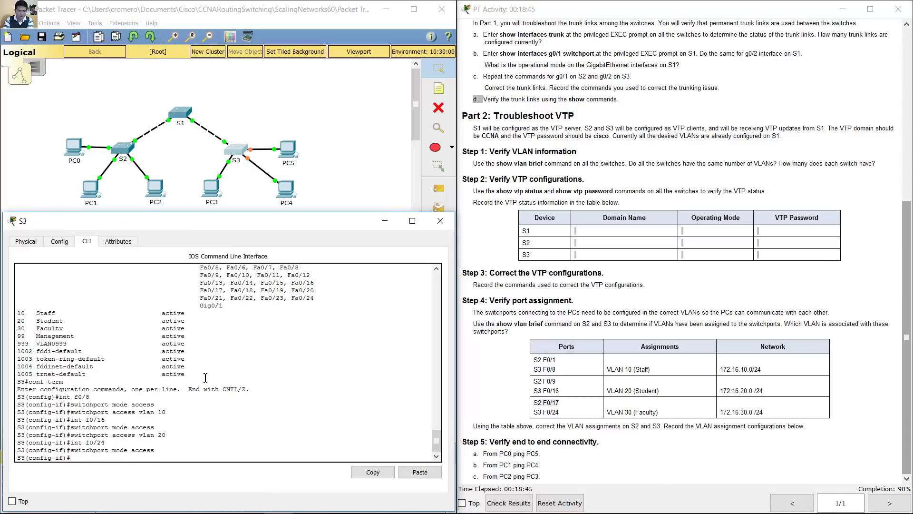
{"action": "key", "text": "Up"}
{"action": "key", "text": "Up"}
{"action": "key", "text": "Up"}
{"action": "key", "text": "Return"}
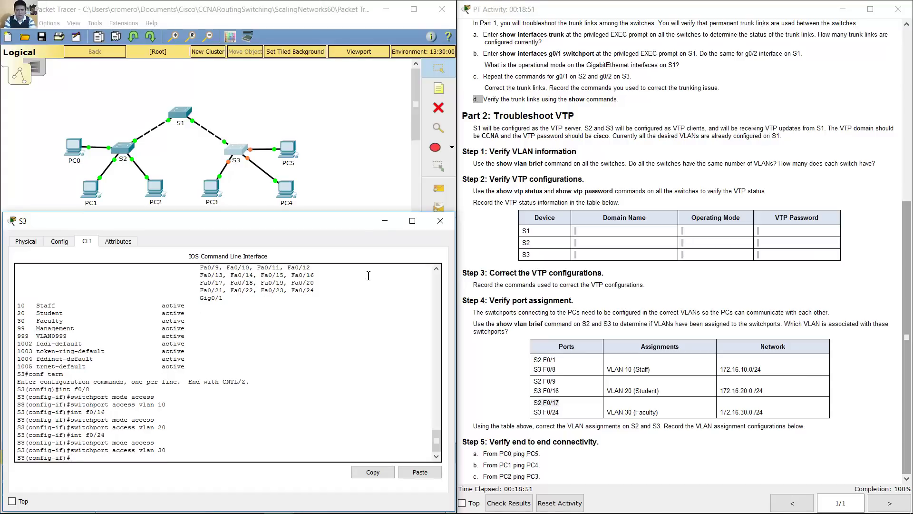
Step: Read the PC0-to-PC5 connectivity task and open PC0's Command Prompt
{"action": "left_click", "coordinate": [383, 222]}
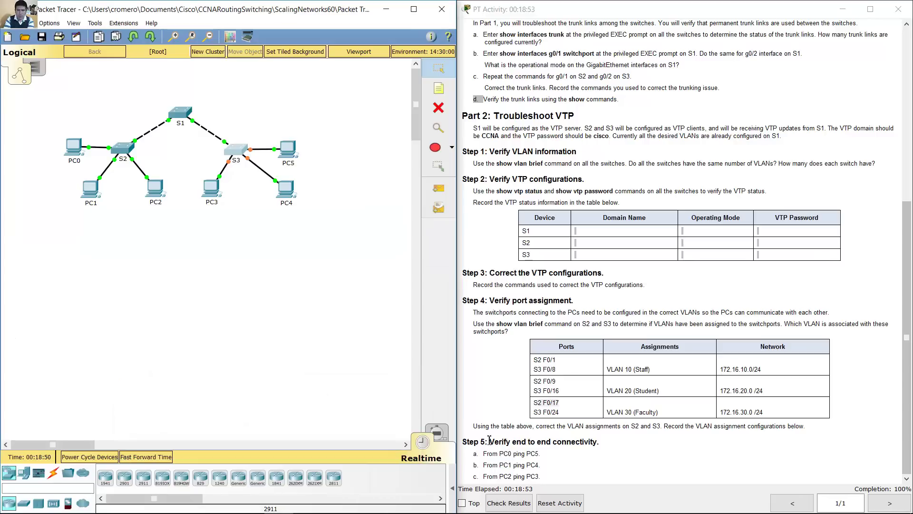
{"action": "left_click_drag", "start_coordinate": [490, 442], "coordinate": [604, 442]}
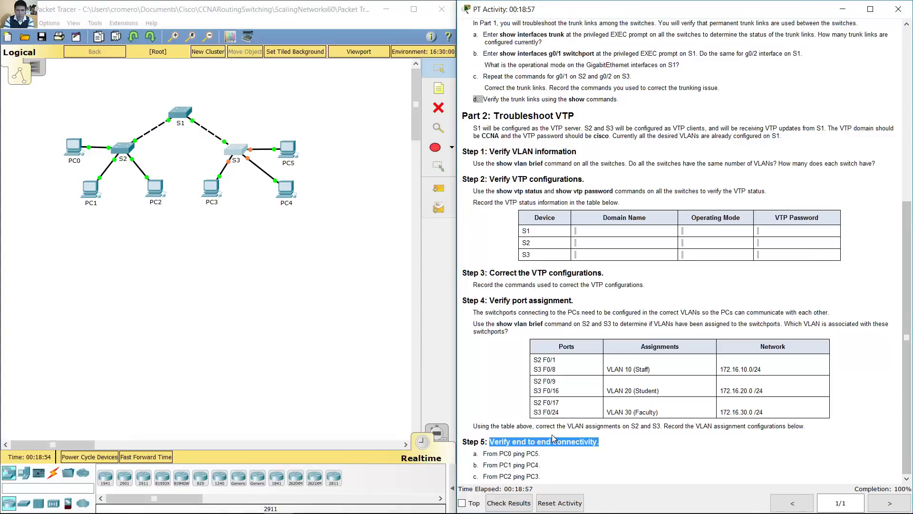
{"action": "left_click_drag", "start_coordinate": [485, 455], "coordinate": [542, 455]}
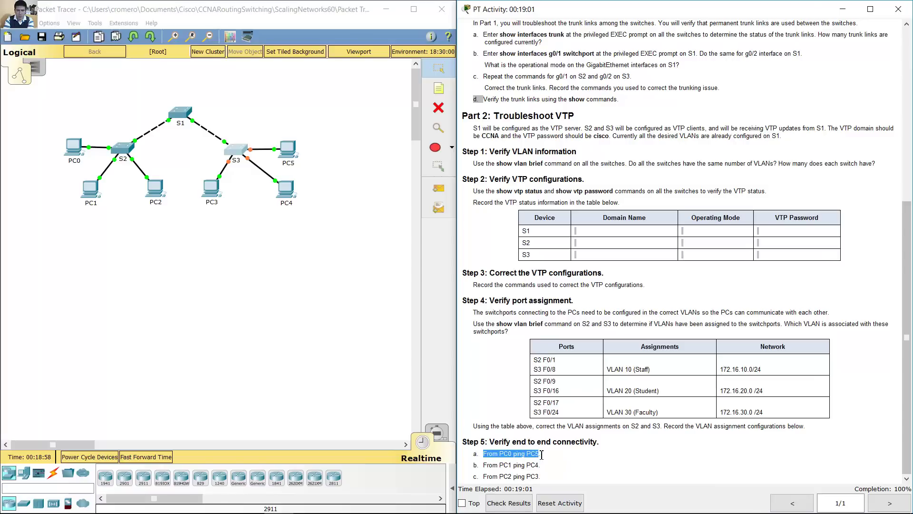
{"action": "left_click", "coordinate": [73, 147]}
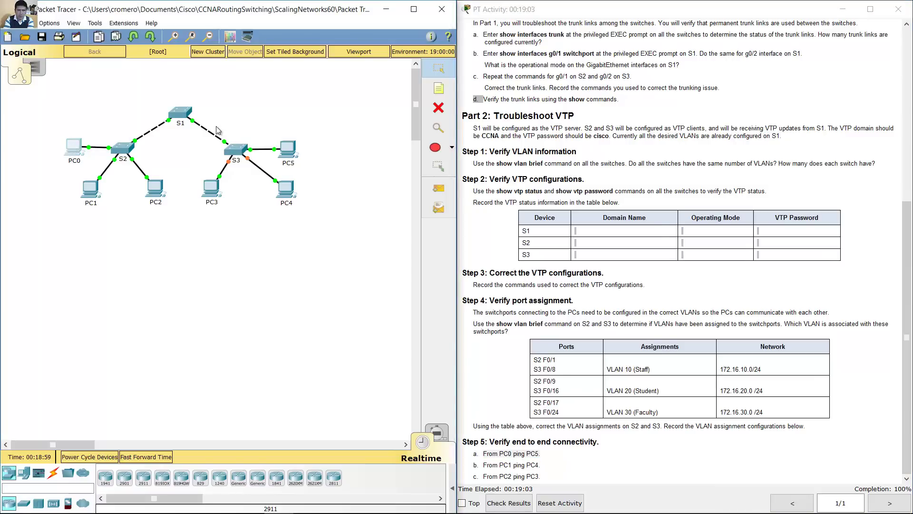
{"action": "left_click_drag", "start_coordinate": [339, 101], "coordinate": [395, 84]}
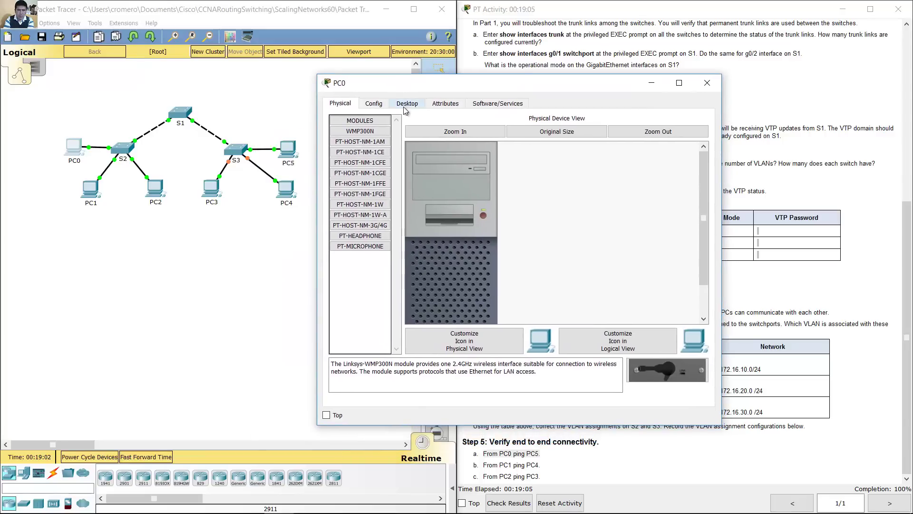
{"action": "left_click", "coordinate": [407, 104]}
{"action": "left_click", "coordinate": [585, 151]}
Step: Look up PC5's address and ping 172.16.10.2 from PC0, getting four replies
{"action": "left_click", "coordinate": [906, 239]}
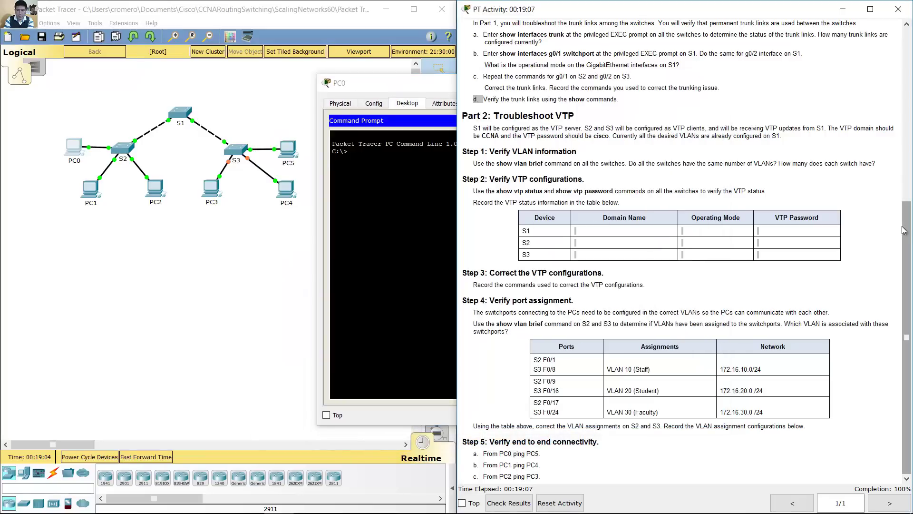
{"action": "left_click_drag", "start_coordinate": [906, 240], "coordinate": [905, 67]}
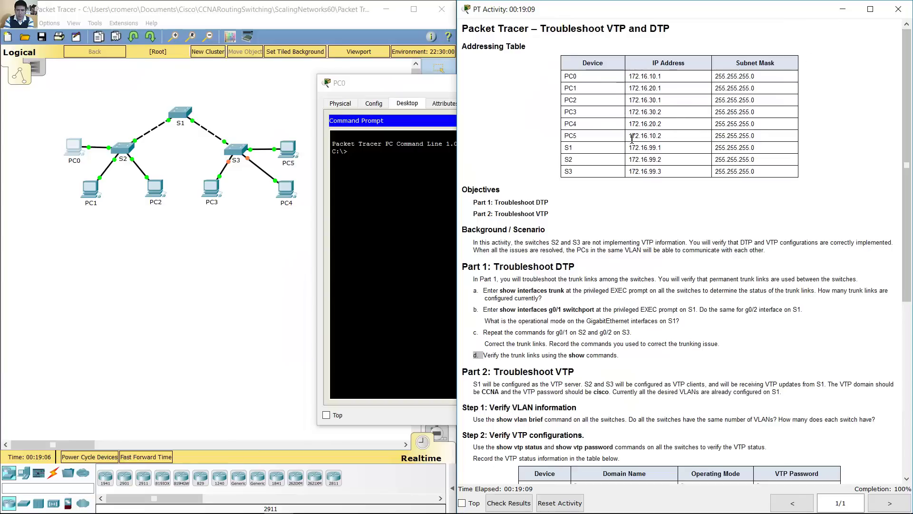
{"action": "left_click_drag", "start_coordinate": [638, 136], "coordinate": [672, 137]}
{"action": "left_click", "coordinate": [428, 176]}
{"action": "type", "text": "ping "}
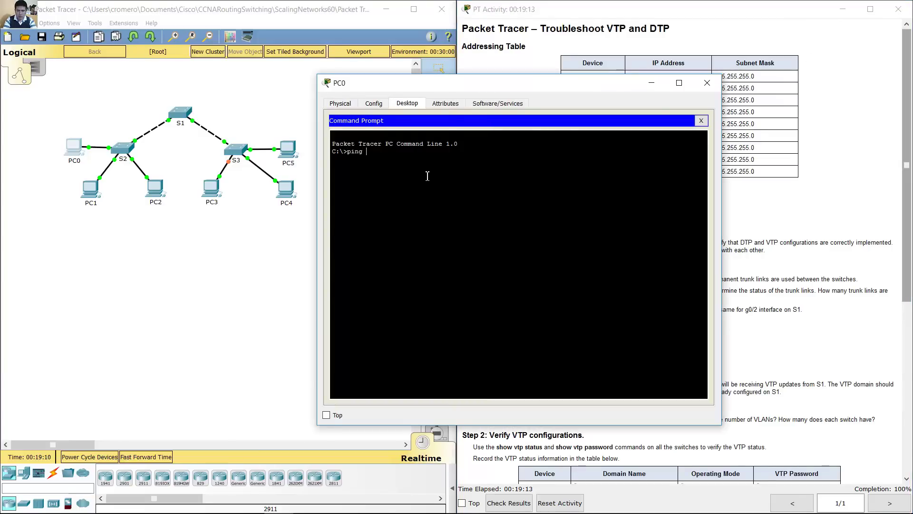
{"action": "type", "text": "172.16.10.2"}
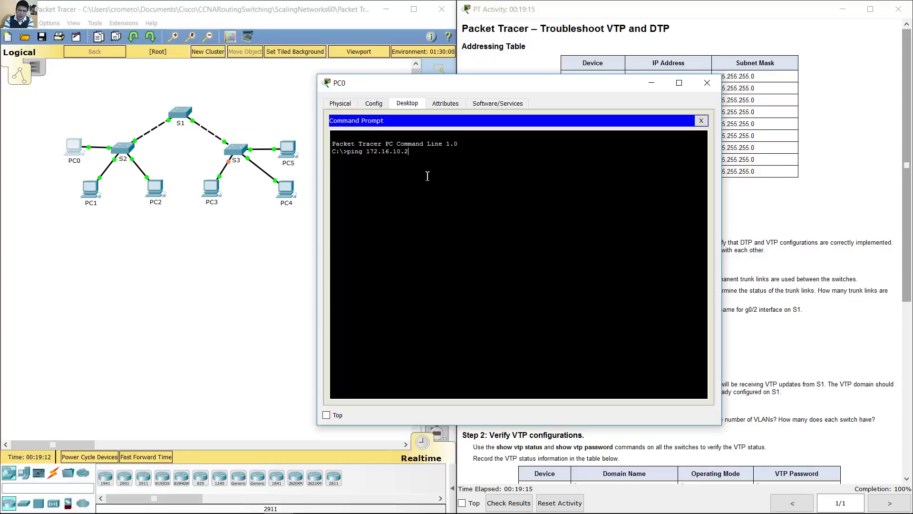
{"action": "left_click_drag", "start_coordinate": [532, 86], "coordinate": [554, 152]}
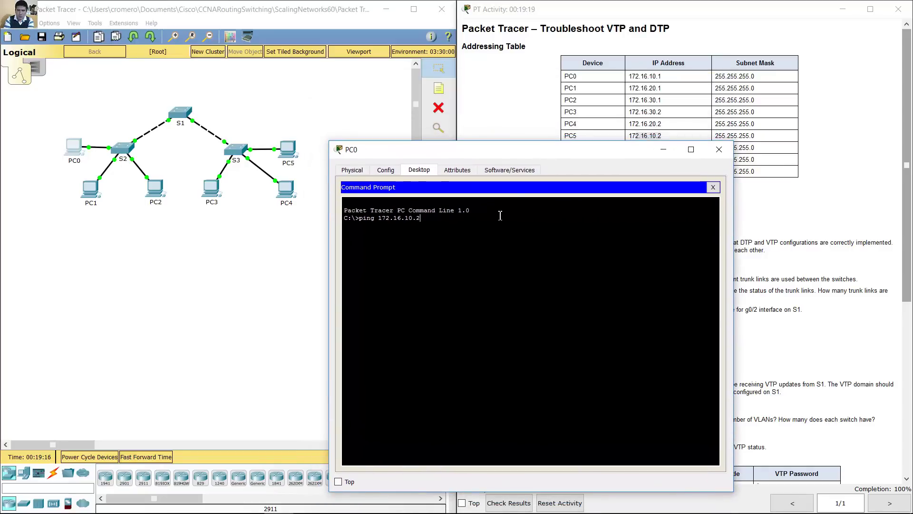
{"action": "key", "text": "Return"}
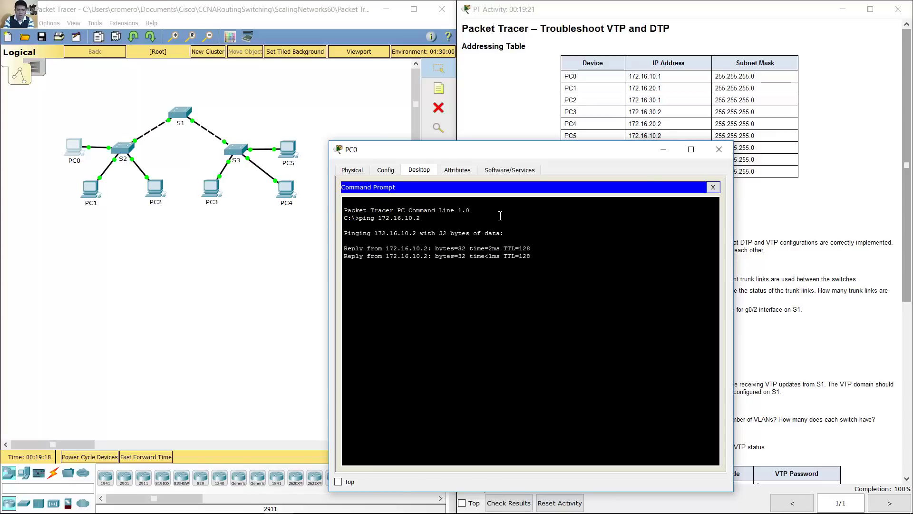
{"action": "left_click", "coordinate": [783, 266]}
{"action": "left_click_drag", "start_coordinate": [909, 248], "coordinate": [909, 421]}
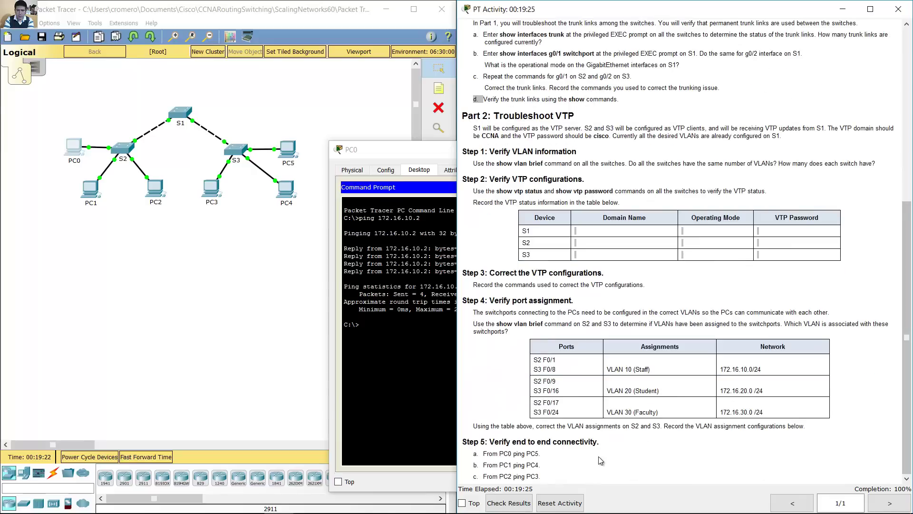
{"action": "left_click", "coordinate": [413, 155]}
Step: Close PC0's window and open PC1's Command Prompt
{"action": "left_click", "coordinate": [719, 150]}
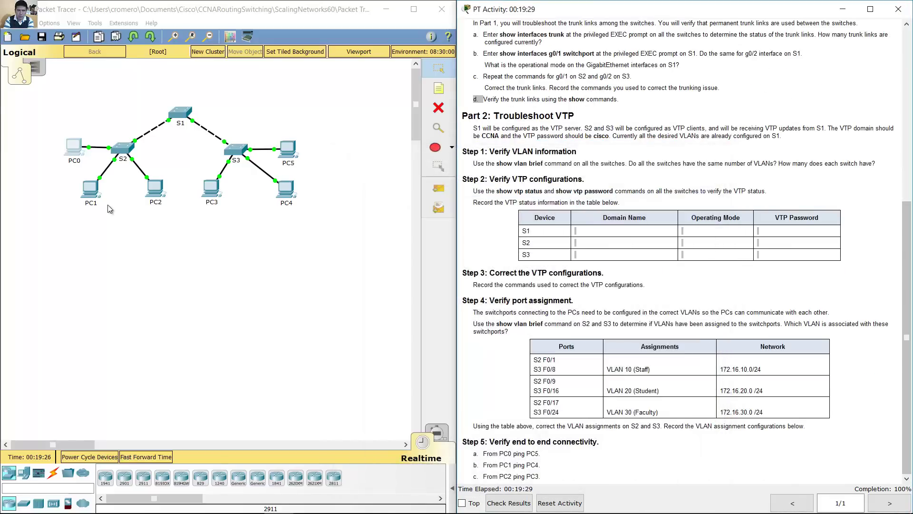
{"action": "left_click", "coordinate": [94, 198]}
{"action": "left_click", "coordinate": [348, 119]}
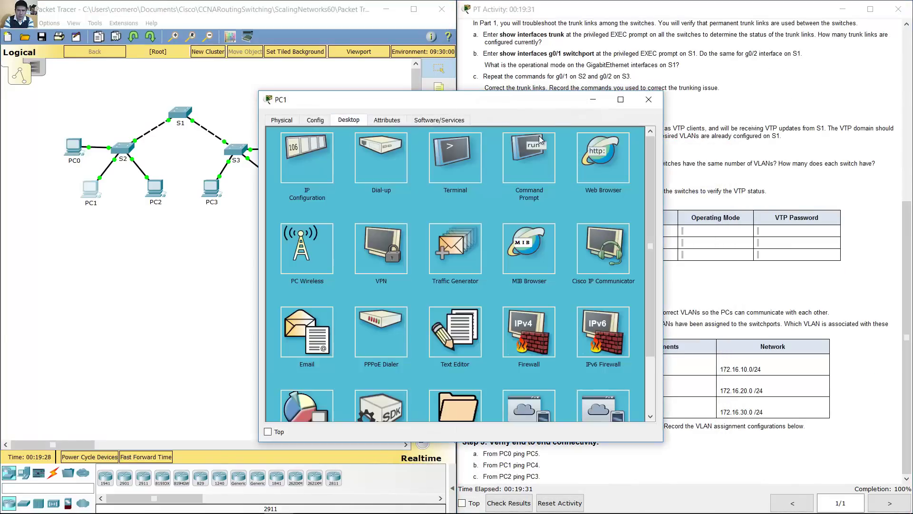
{"action": "left_click", "coordinate": [541, 139]}
Step: Ping PC4 at 172.16.20.2 from PC1, getting 4 of 4 replies
{"action": "type", "text": "p"}
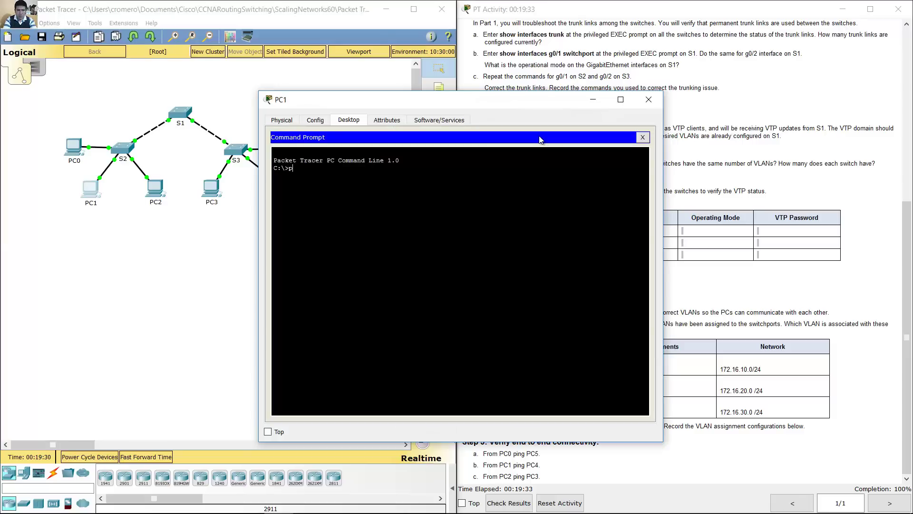
{"action": "type", "text": "ong"}
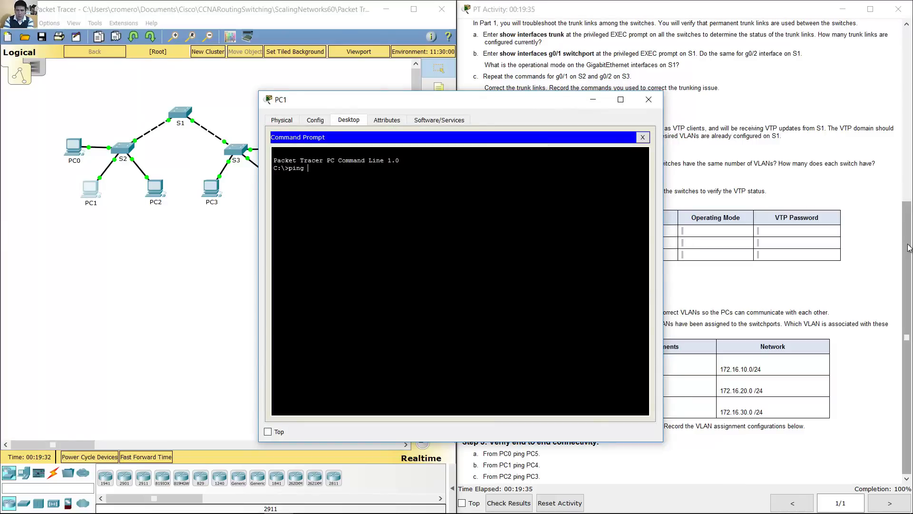
{"action": "left_click_drag", "start_coordinate": [907, 249], "coordinate": [907, 81]}
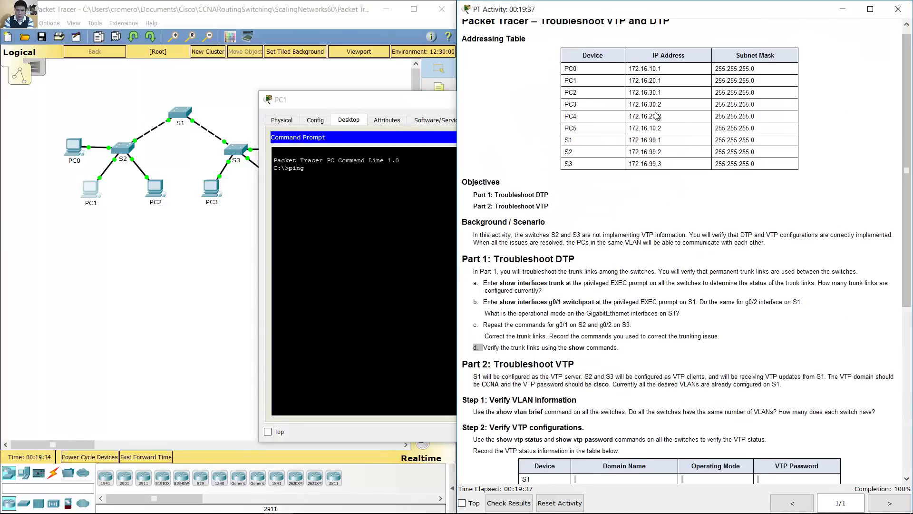
{"action": "left_click", "coordinate": [363, 180]}
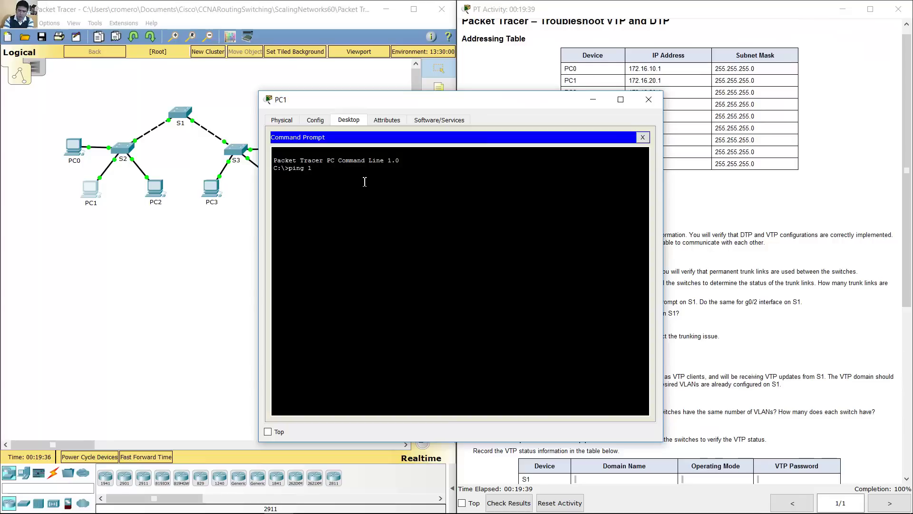
{"action": "type", "text": "172.16.20.2"}
{"action": "key", "text": "Return"}
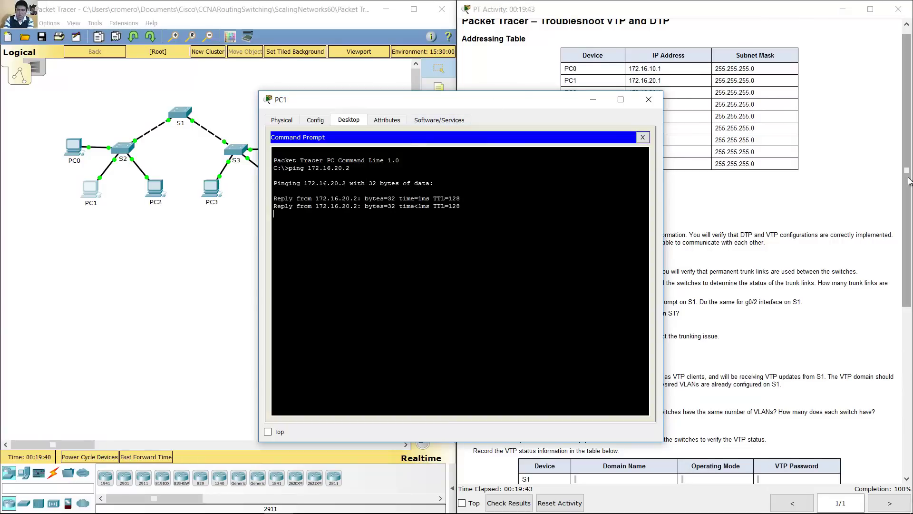
{"action": "left_click_drag", "start_coordinate": [909, 181], "coordinate": [909, 347]}
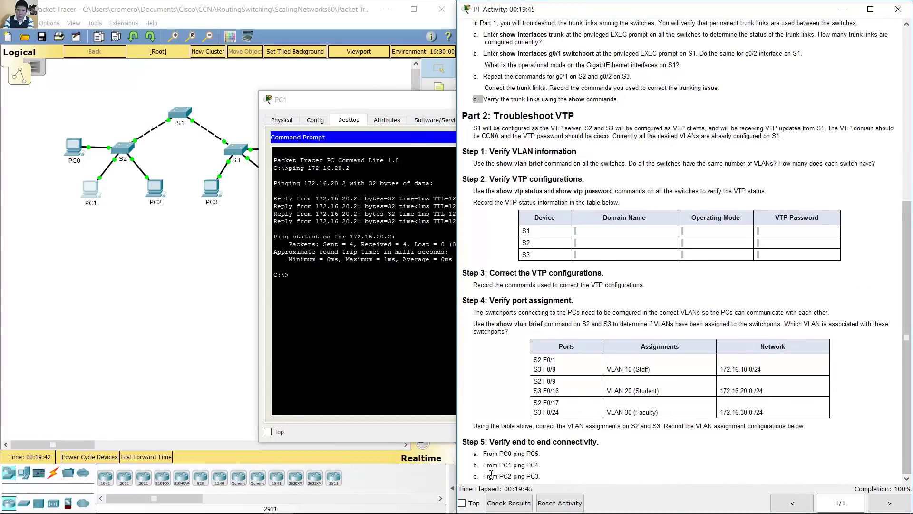
Step: Highlight the PC2-to-PC3 ping instruction and close PC1's window
{"action": "left_click_drag", "start_coordinate": [490, 475], "coordinate": [542, 474]}
{"action": "left_click", "coordinate": [389, 279]}
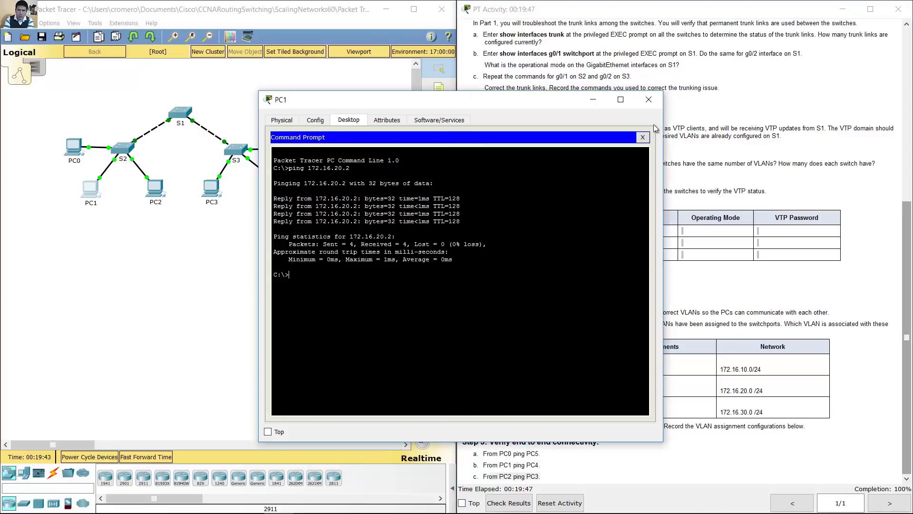
{"action": "left_click", "coordinate": [649, 99]}
Step: Open PC2's Command Prompt from its Desktop applications
{"action": "left_click", "coordinate": [155, 189]}
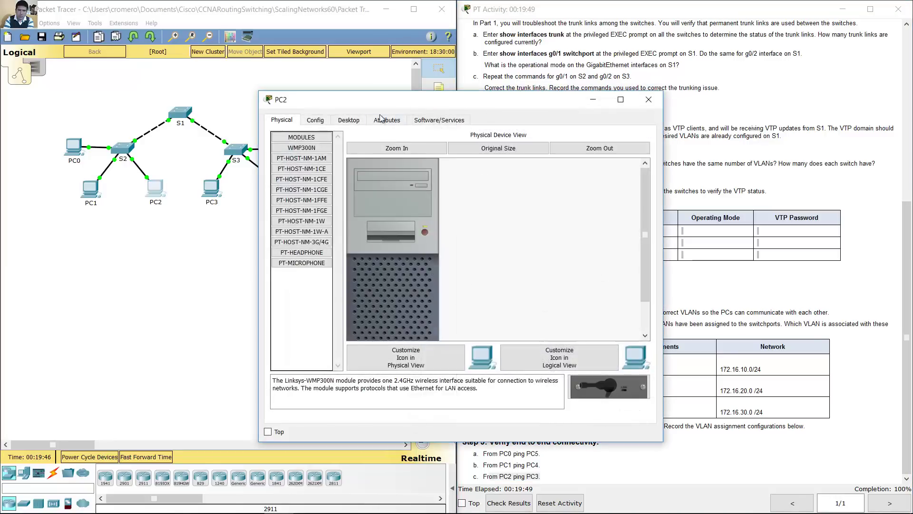
{"action": "left_click", "coordinate": [352, 120]}
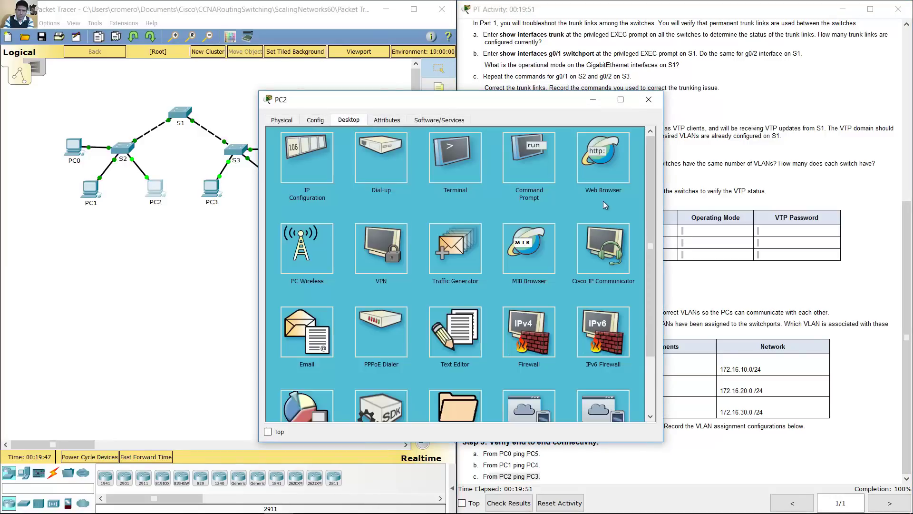
{"action": "left_click", "coordinate": [535, 178]}
Step: Ping PC3 at 172.16.30.2 from PC2, then check the activity instructions
{"action": "type", "text": "ping 172.16."}
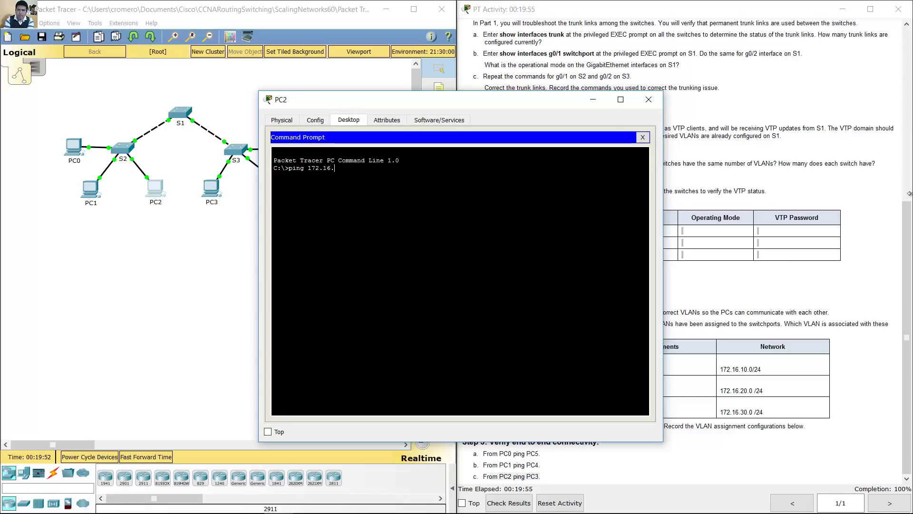
{"action": "left_click_drag", "start_coordinate": [907, 336], "coordinate": [907, 43]}
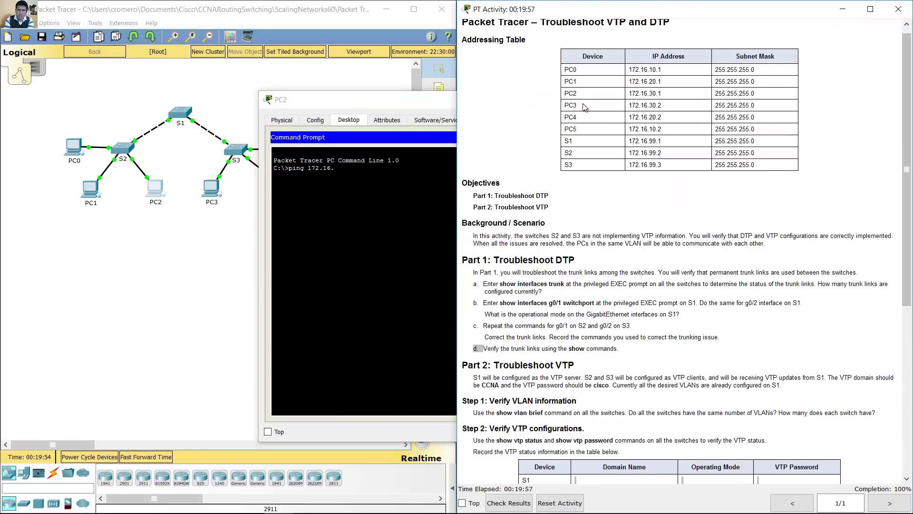
{"action": "left_click_drag", "start_coordinate": [639, 106], "coordinate": [678, 104]}
{"action": "left_click", "coordinate": [401, 178]}
{"action": "type", "text": "30."}
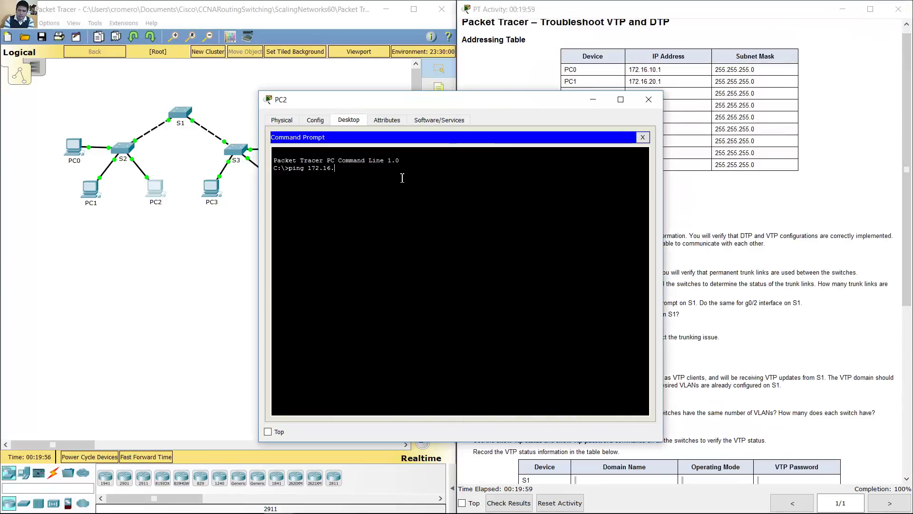
{"action": "type", "text": "2"}
{"action": "key", "text": "Return"}
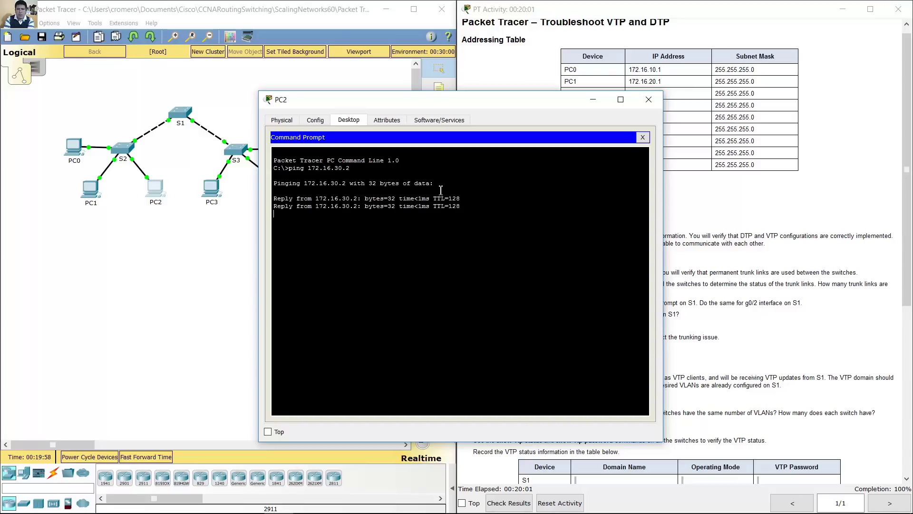
{"action": "left_click", "coordinate": [810, 189]}
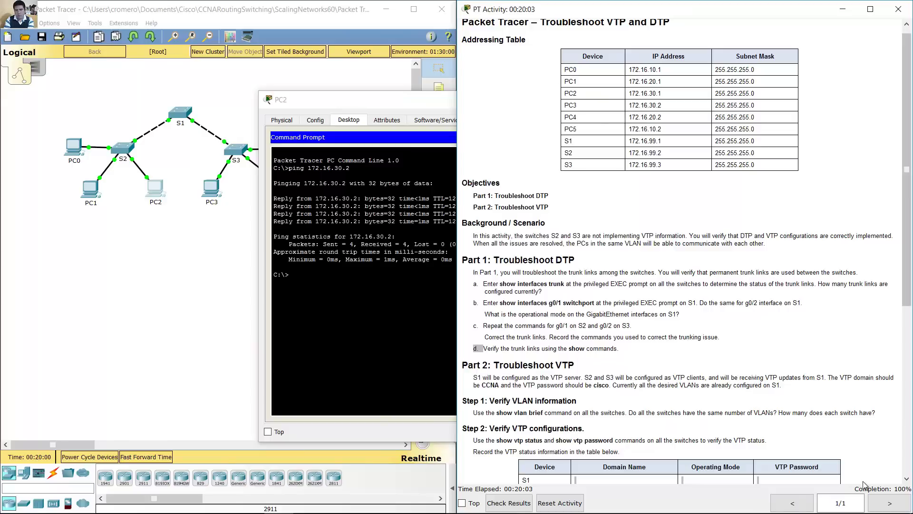